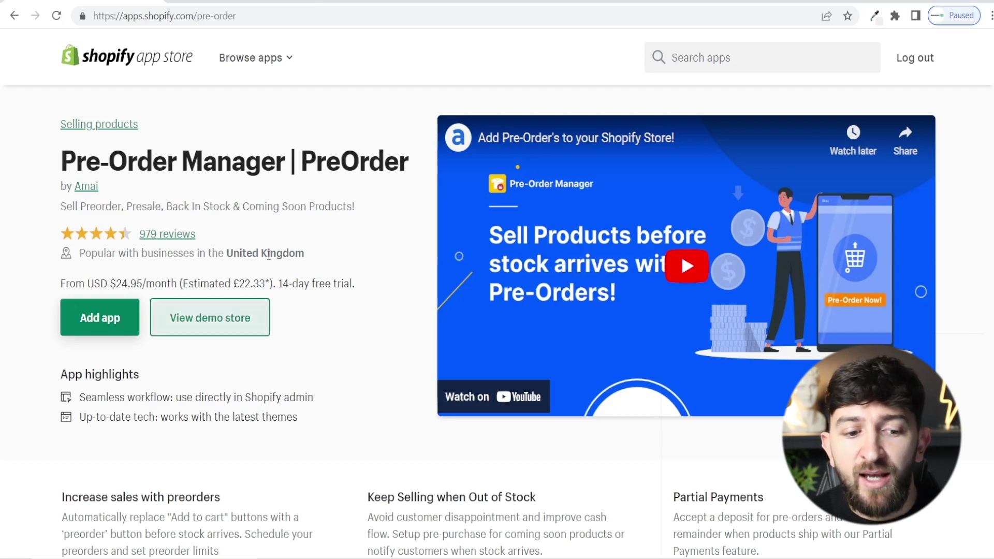
Examine the Pre-Order Manager listing's pricing plans and customer reviews.
scroll(364, 311, "down", 8)
scroll(365, 308, "down", 12)
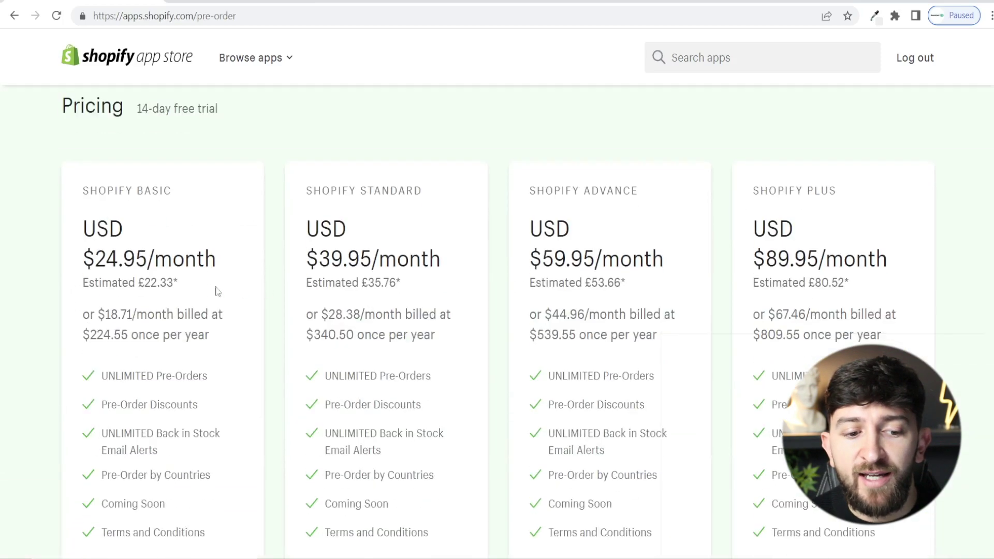
scroll(215, 288, "down", 4)
scroll(236, 283, "up", 3)
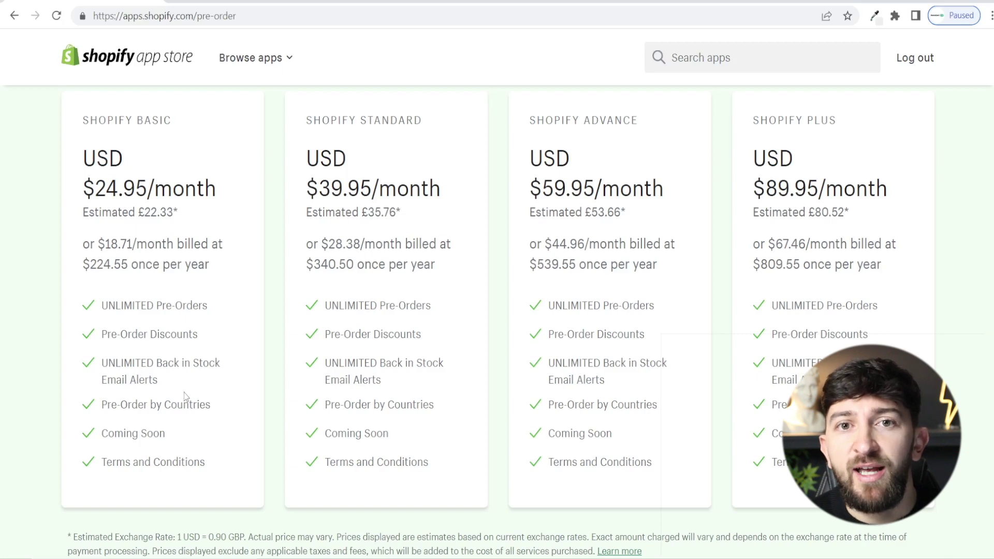
scroll(186, 409, "down", 10)
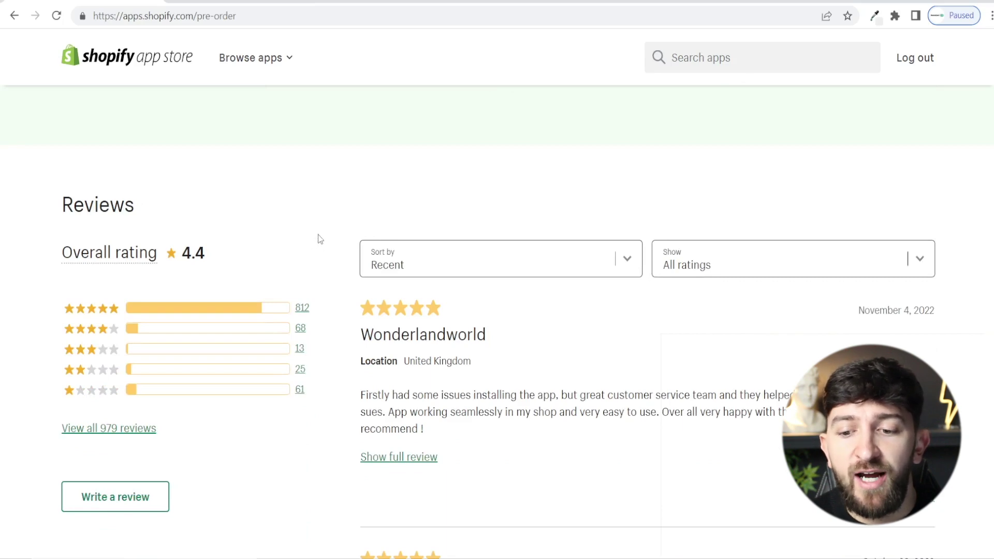
scroll(319, 236, "up", 15)
scroll(320, 239, "up", 10)
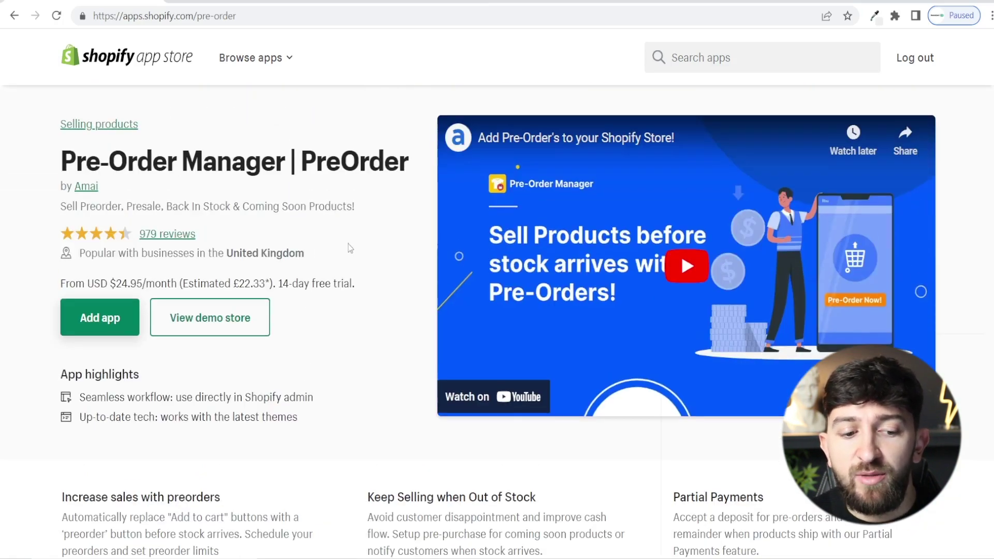
Add the Pre-Order Manager app to the store and approve its subscription of $24.95 USD every 30 days.
left_click(104, 334)
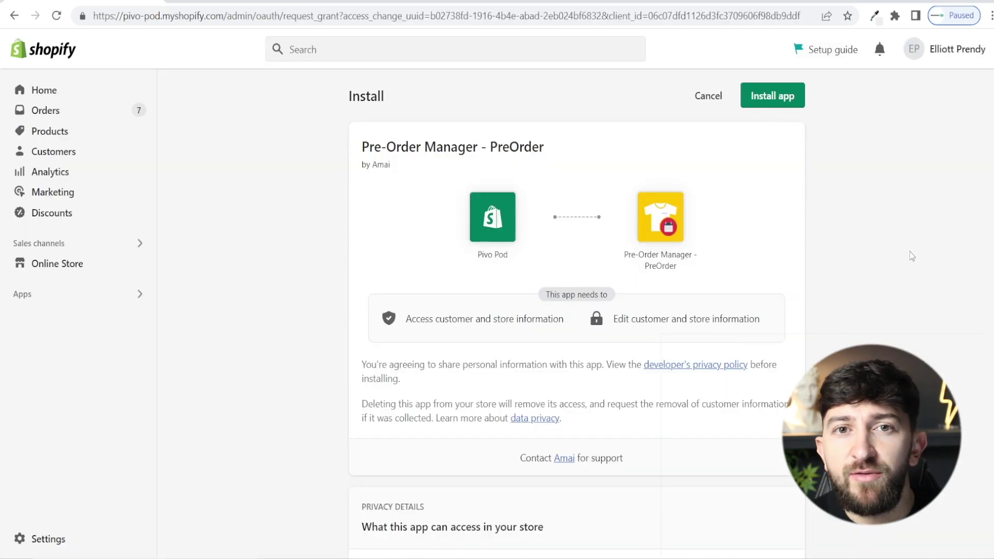
left_click(768, 98)
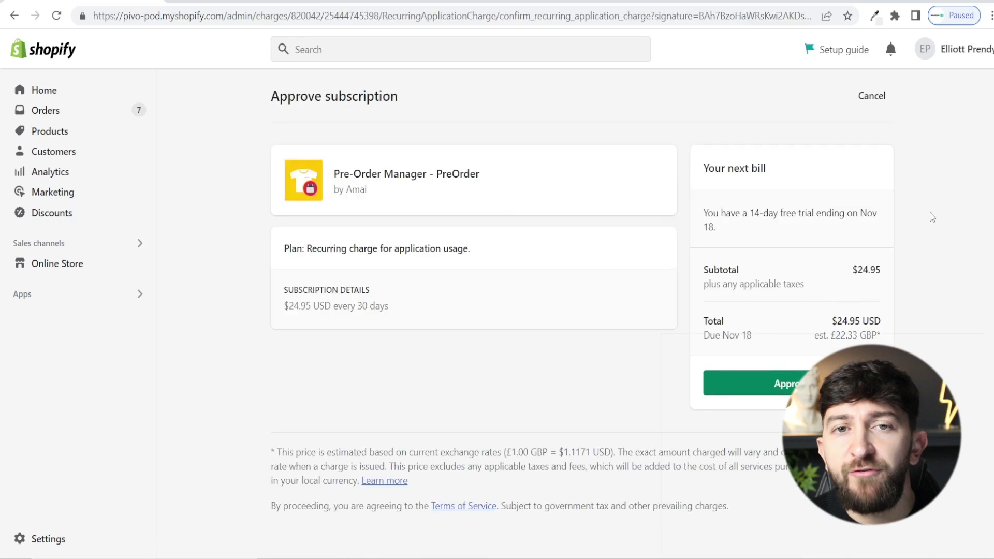
left_click(808, 384)
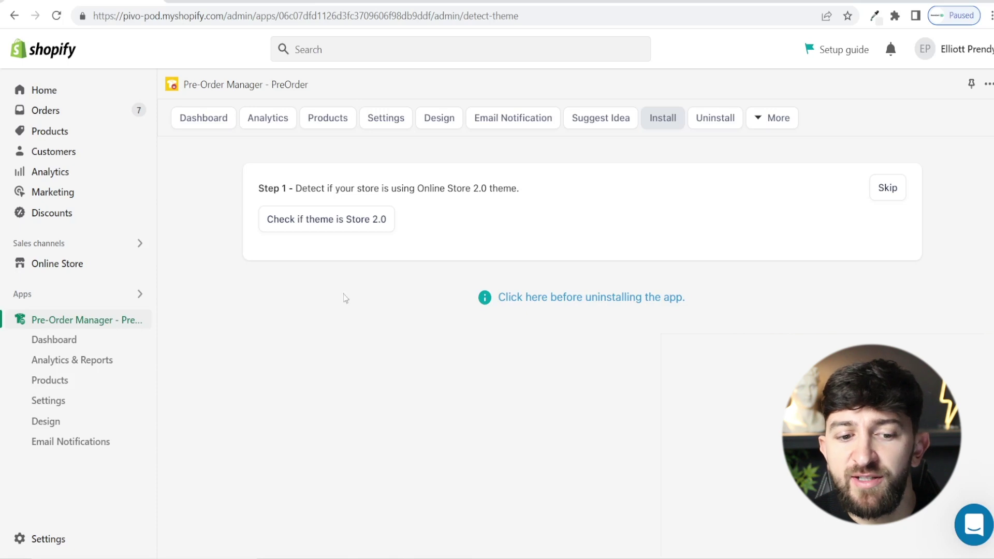
Complete the app setup: check the theme for Store 2.0, apply the Pre-Order button, preview it and confirm it is seen on the product page.
left_click(323, 224)
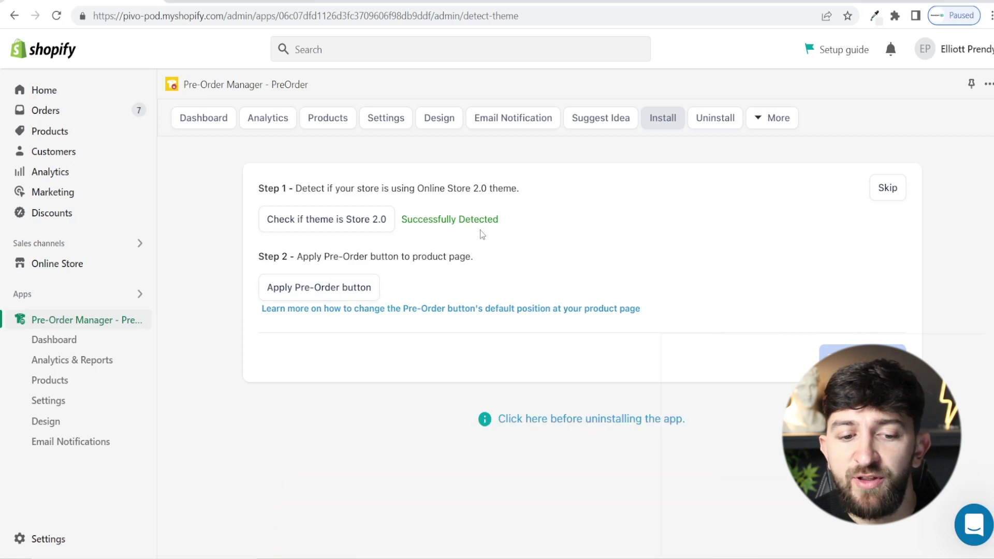
left_click(312, 291)
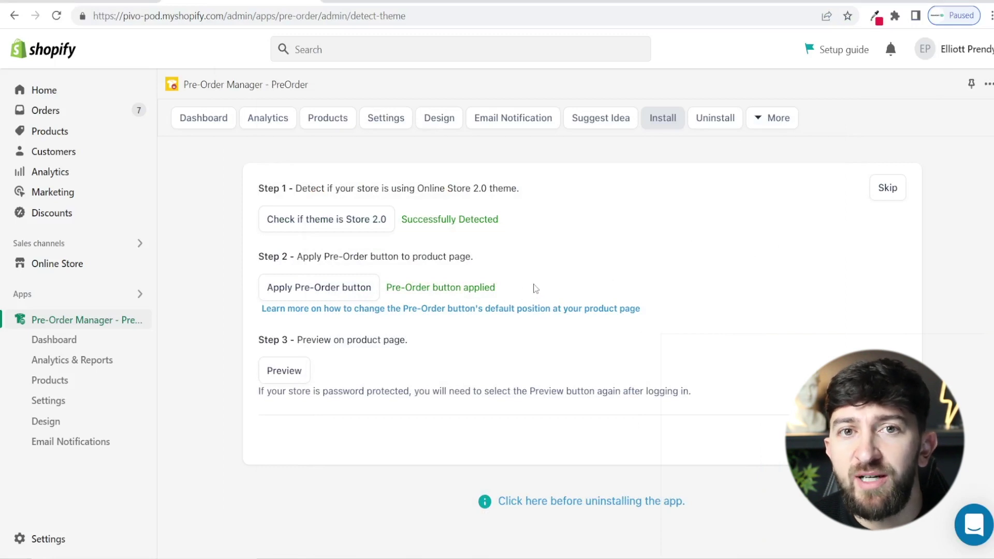
left_click(275, 378)
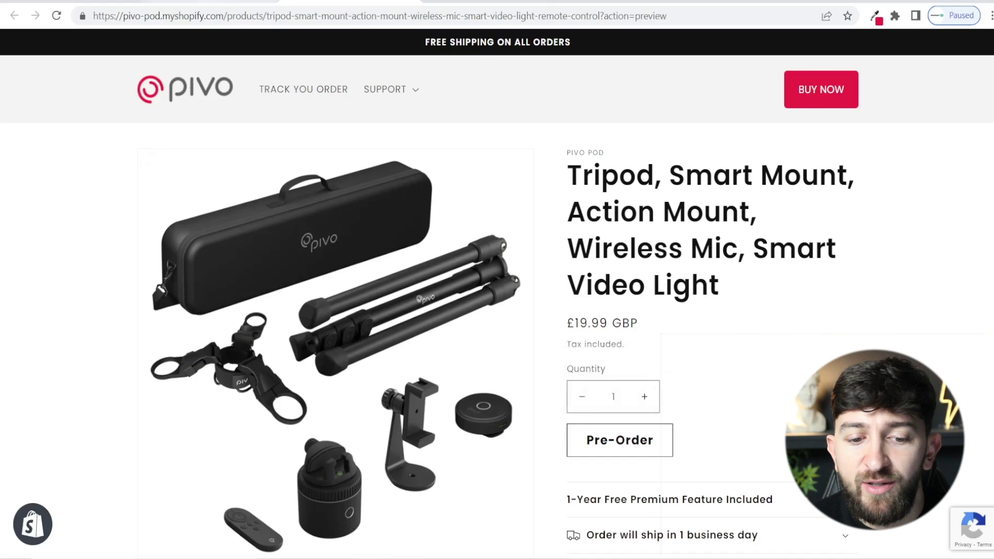
left_click(213, 1)
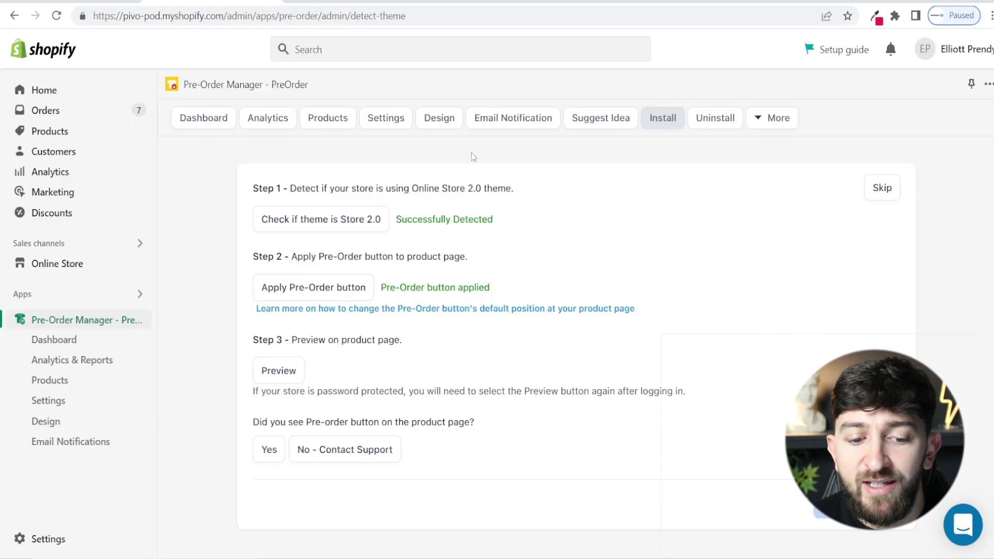
left_click(271, 449)
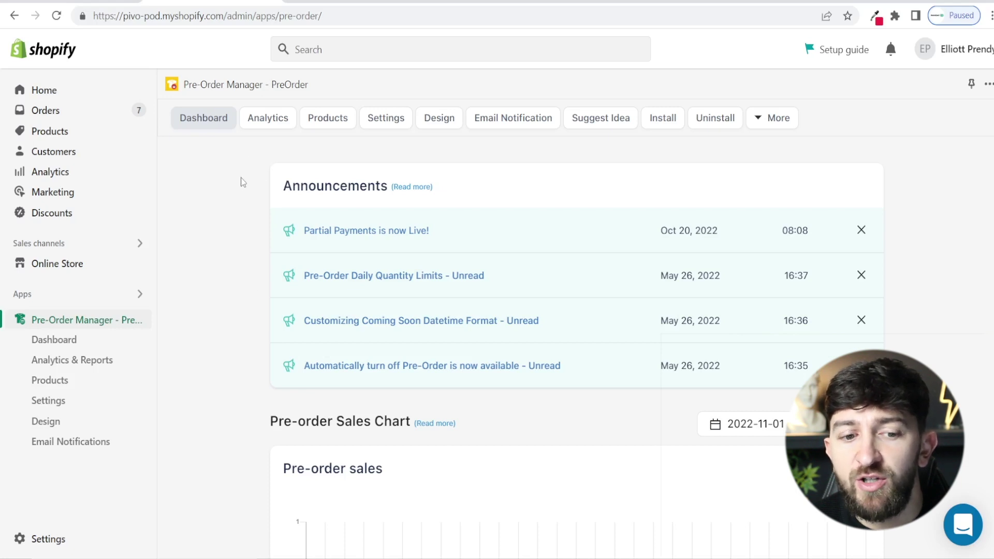
Turn on pre-order for the Pivo Pod product and check how the Pre-Order button looks on the storefront preview.
scroll(233, 259, "down", 5)
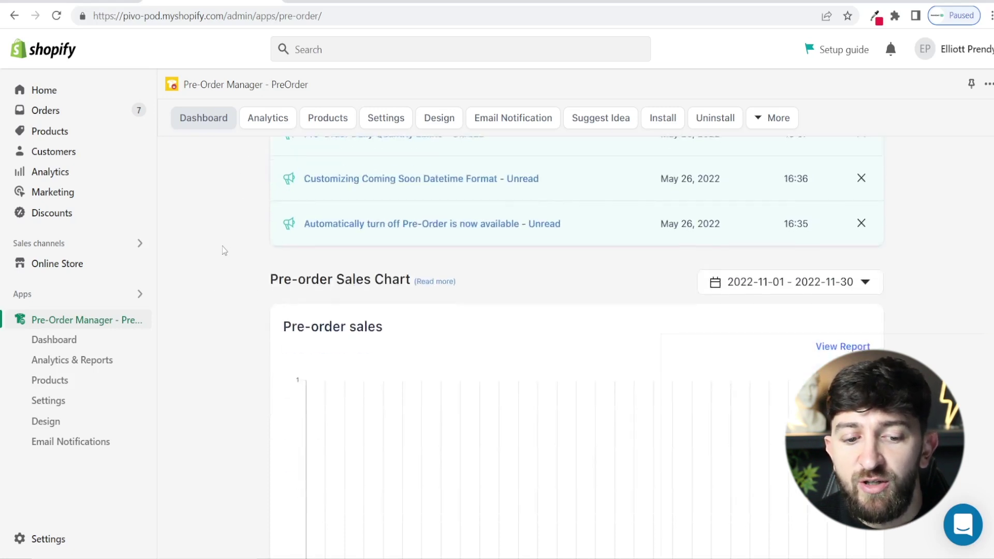
scroll(497, 279, "down", 4)
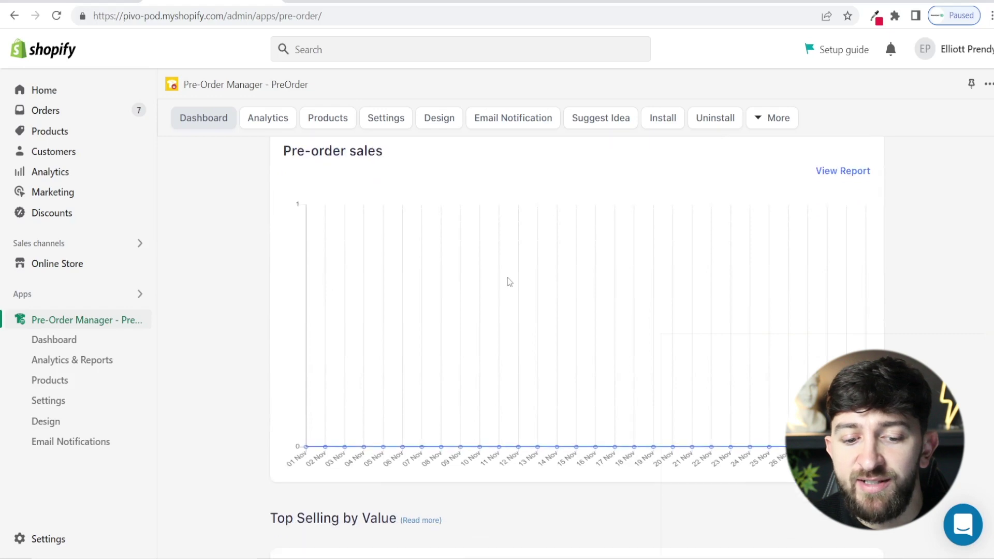
scroll(298, 263, "up", 10)
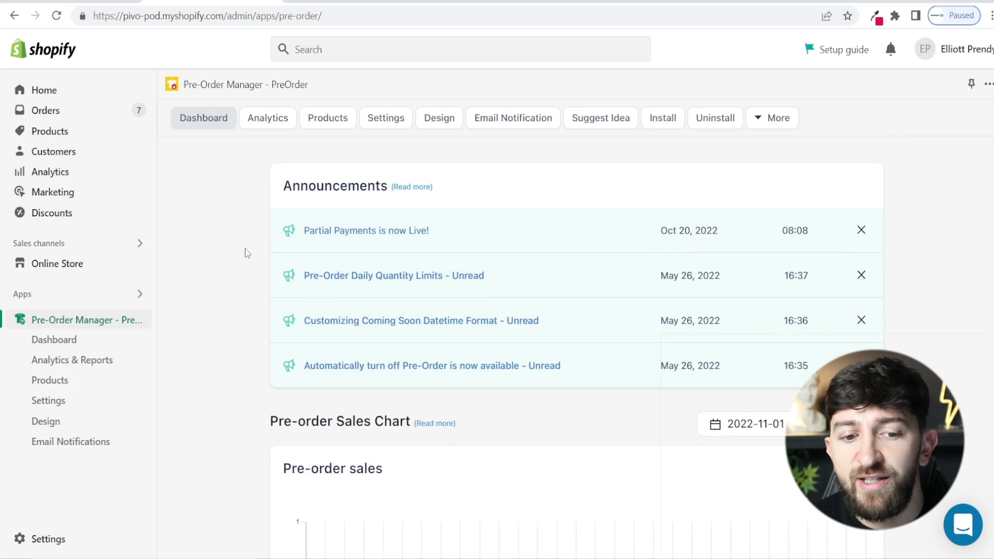
left_click(331, 120)
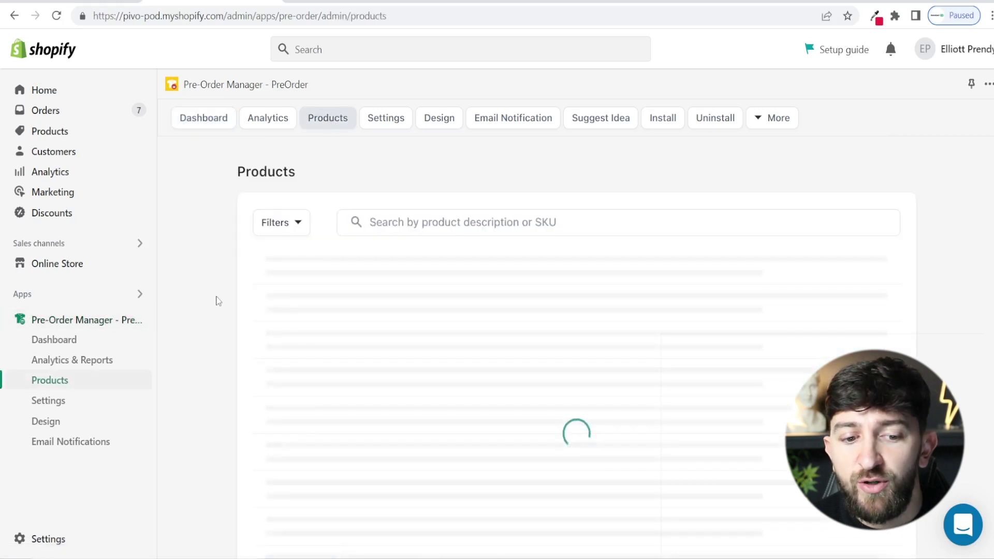
scroll(229, 322, "down", 2)
scroll(227, 318, "up", 2)
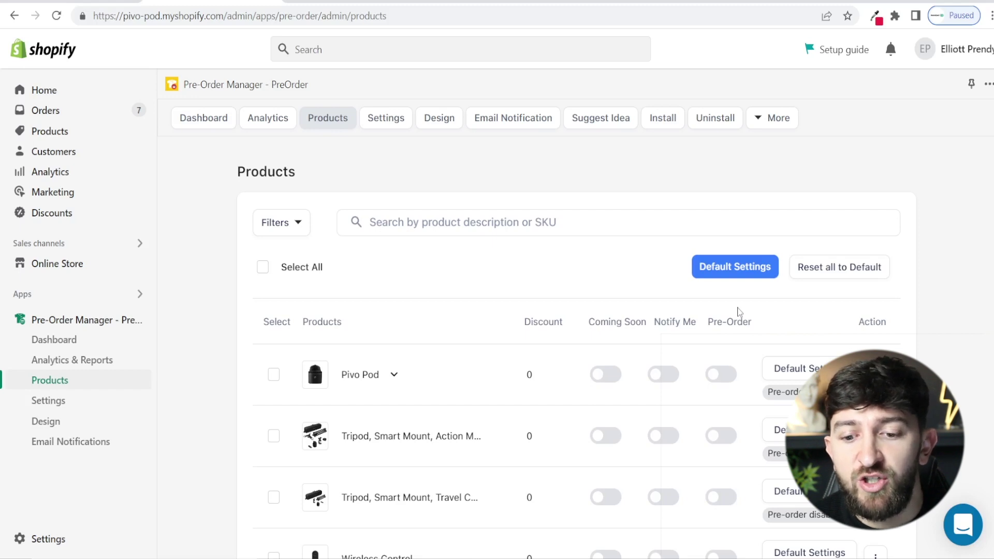
left_click(722, 374)
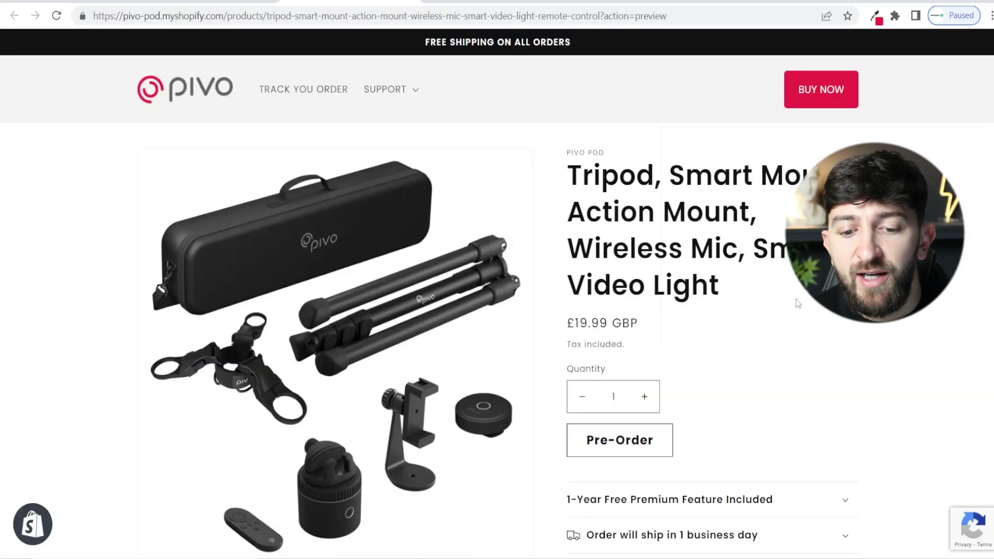
mouse_move(642, 440)
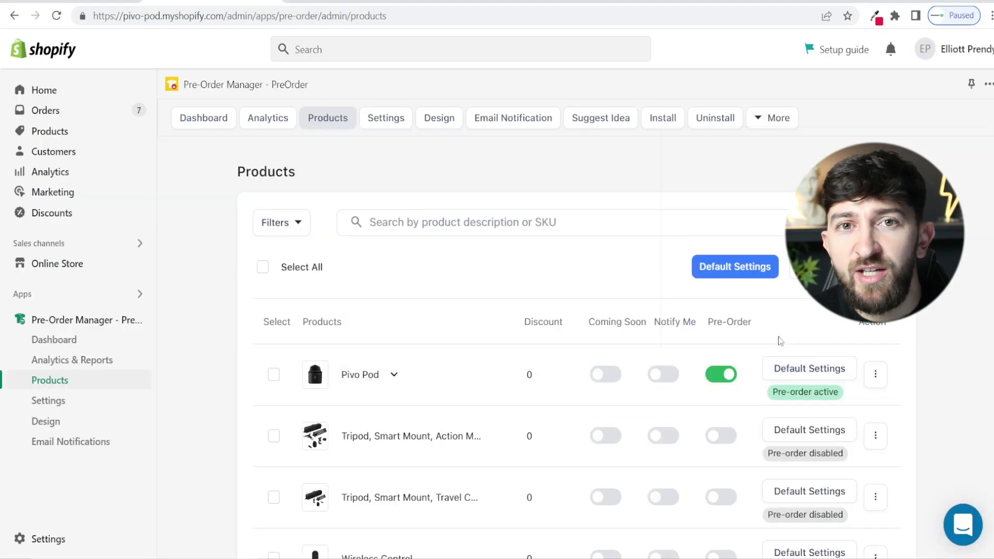
Open the Pivo Pod pre-order settings at the button text options and check the button message on the storefront preview.
left_click(810, 372)
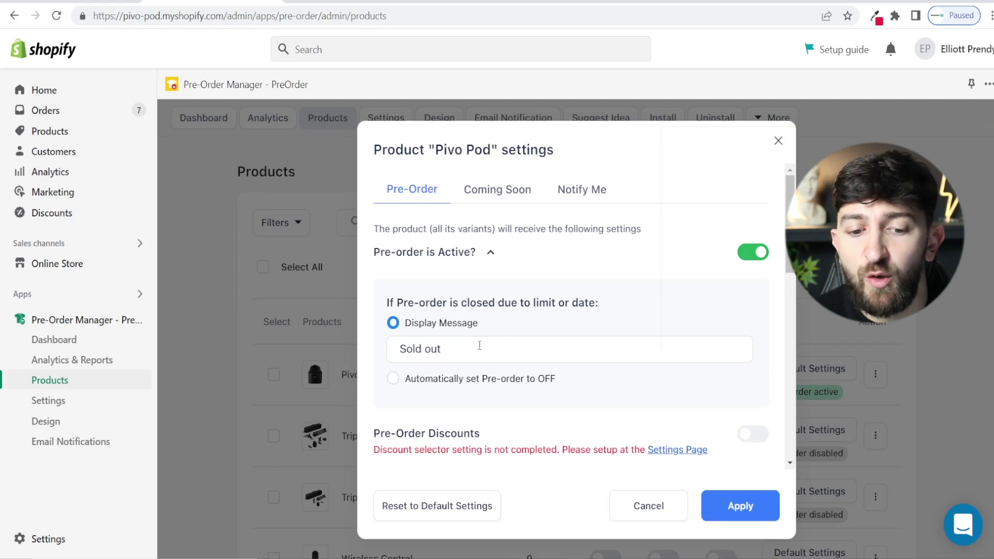
scroll(532, 275, "down", 1)
scroll(533, 272, "down", 1)
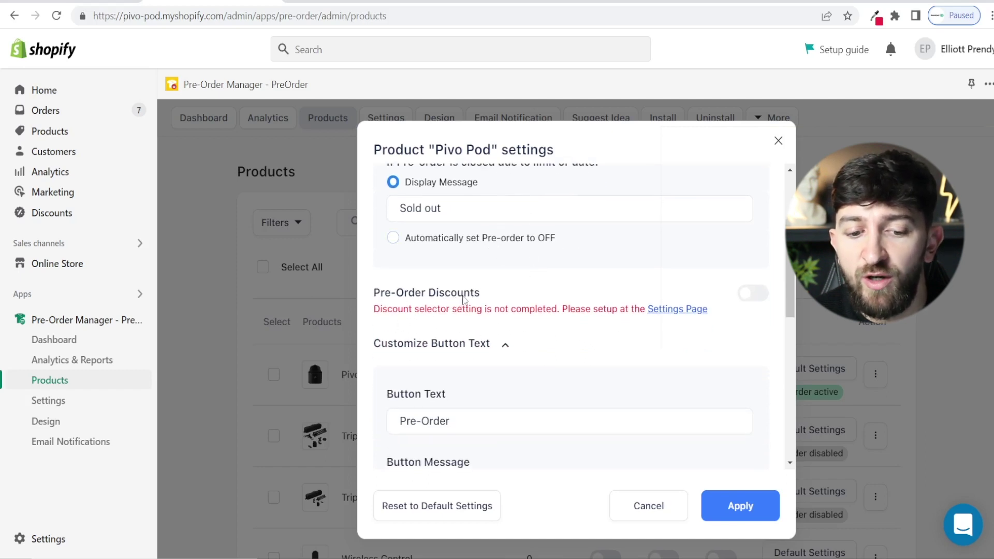
scroll(465, 305, "down", 1)
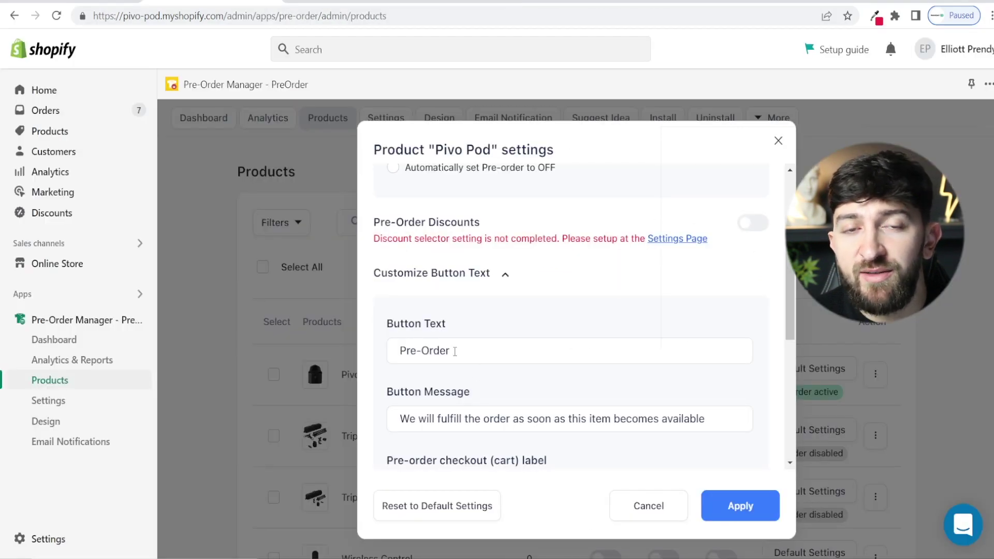
scroll(455, 352, "down", 1)
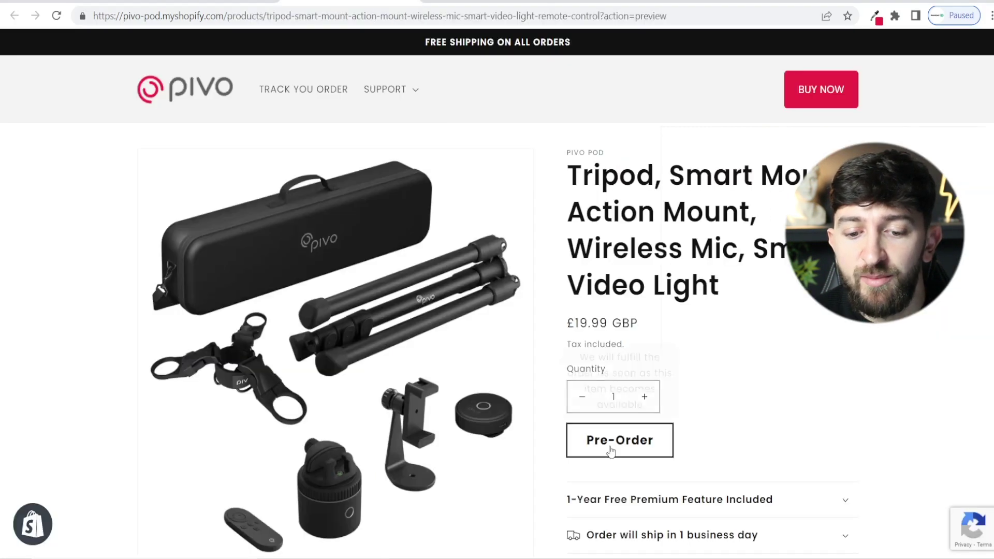
mouse_move(615, 446)
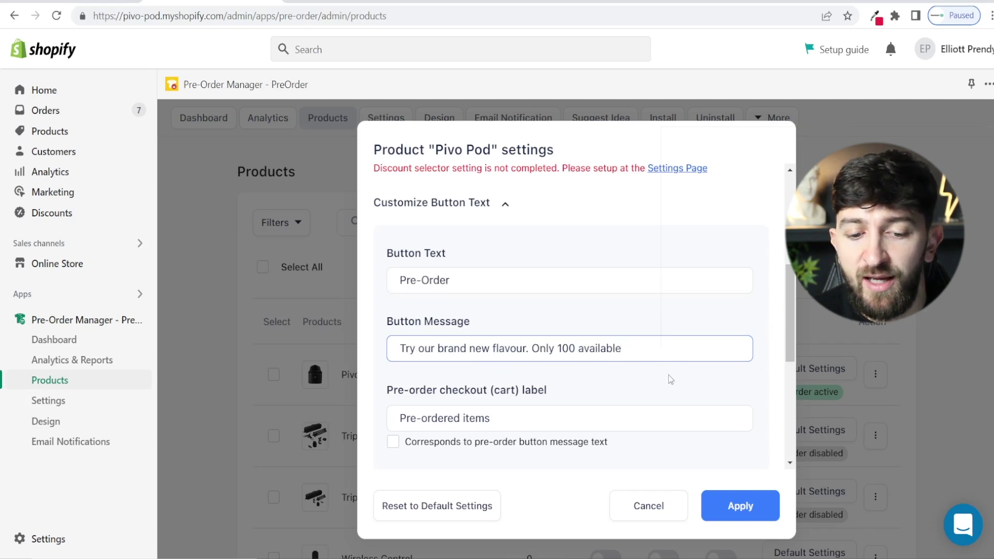
Discard the trial button message "Try our brand new flavour. Only 100 available" and restore the original wording.
key("ctrl+BackSpace")
key("ctrl+BackSpace")
key("ctrl+BackSpace")
key("ctrl+BackSpace")
key("BackSpace")
key("BackSpace")
key("BackSpace")
key("BackSpace")
key("BackSpace")
key("BackSpace")
key("BackSpace")
key("BackSpace")
key("BackSpace")
key("BackSpace")
key("BackSpace")
key("BackSpace")
key("BackSpace")
key("BackSpace")
key("BackSpace")
key("BackSpace")
key("BackSpace")
key("BackSpace")
key("BackSpace")
key("BackSpace")
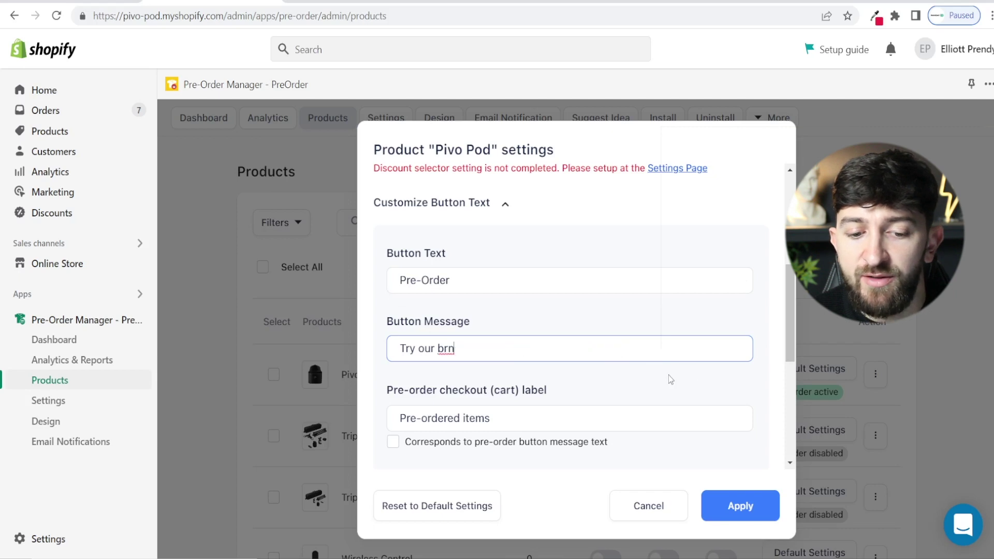
key("ctrl+z")
left_click(668, 375)
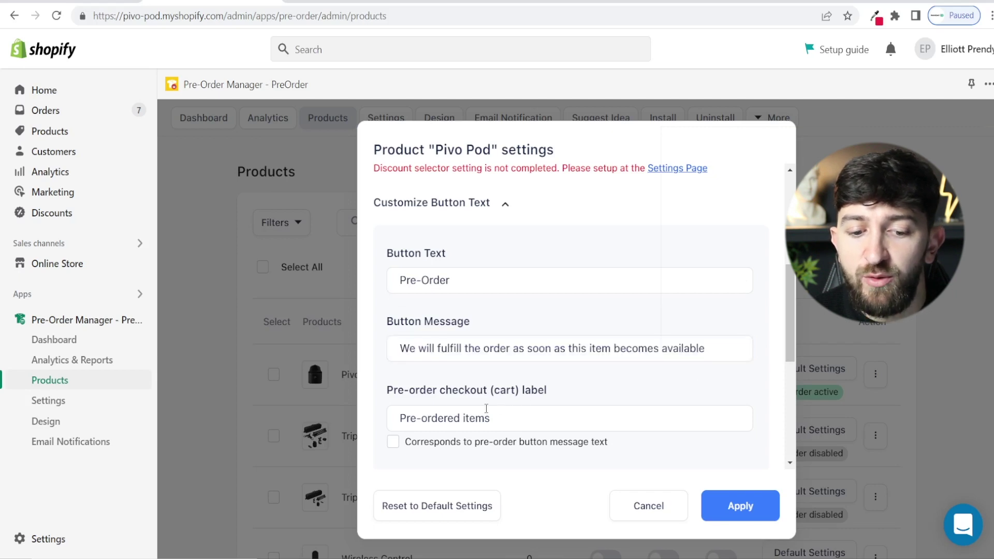
Enable the pre-order quantity limit for Pivo Pod and set it to 100 items that can be pre-ordered.
scroll(570, 405, "down", 1)
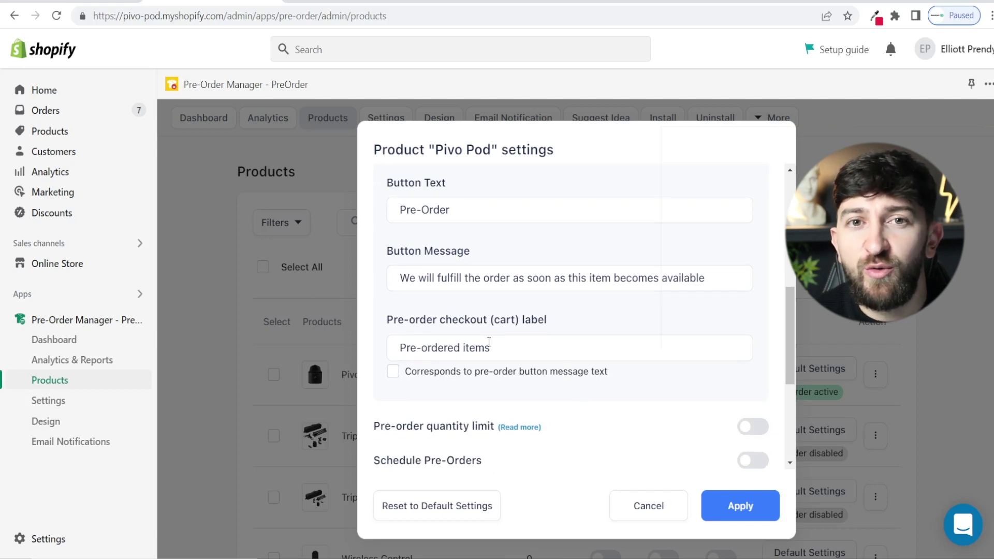
scroll(496, 338, "down", 3)
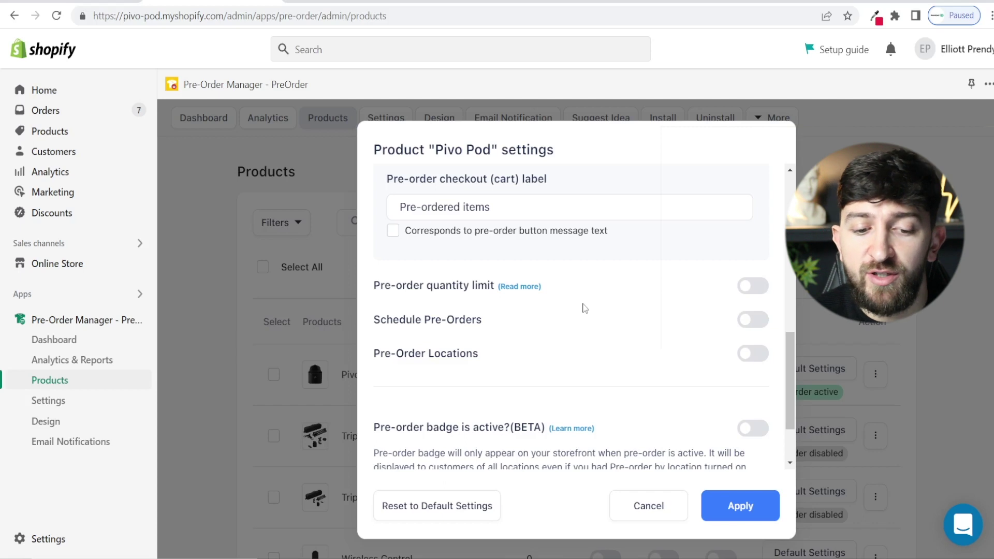
left_click(761, 286)
double_click(446, 330)
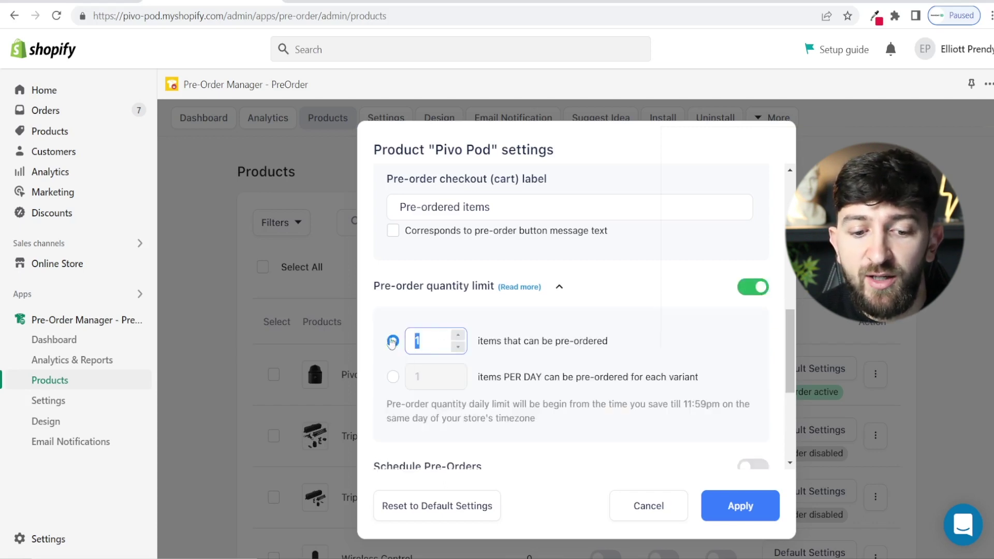
type("100")
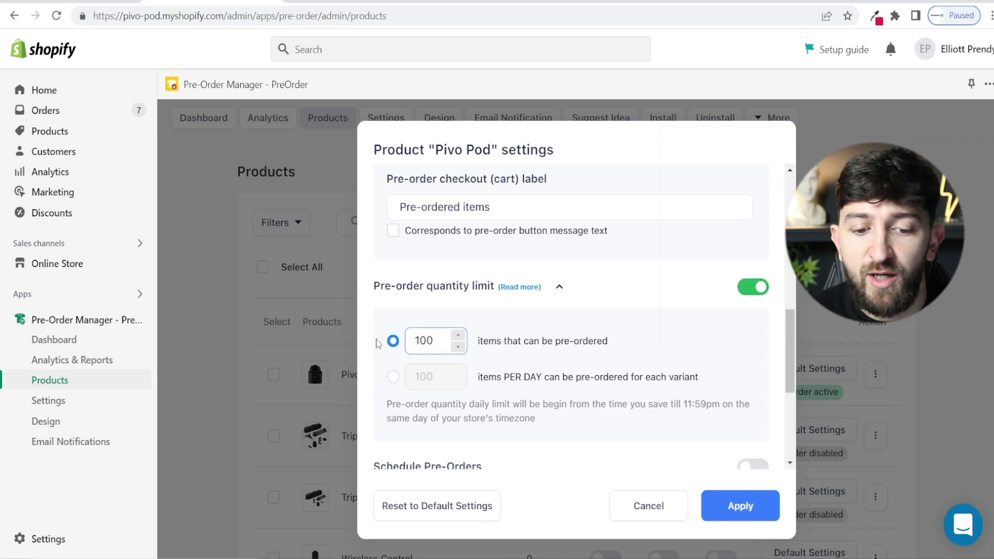
left_click(378, 343)
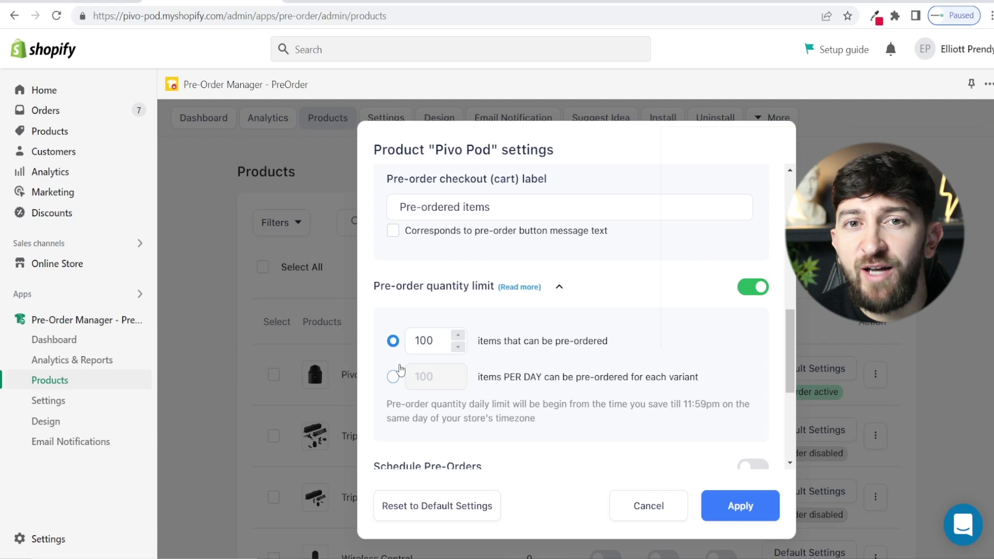
Enable pre-order scheduling for Pivo Pod and set the start date to 05/11/2022.
scroll(391, 357, "down", 1)
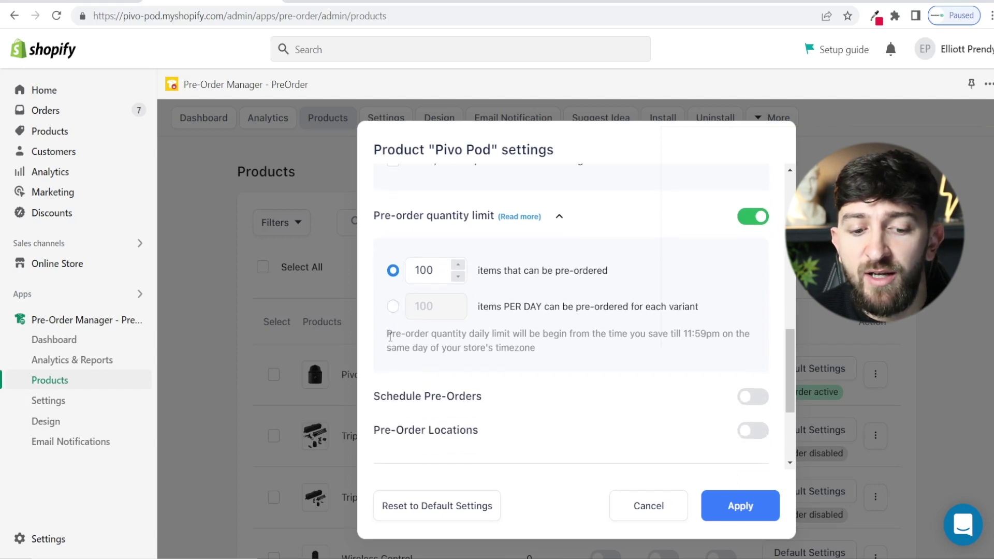
scroll(391, 337, "down", 1)
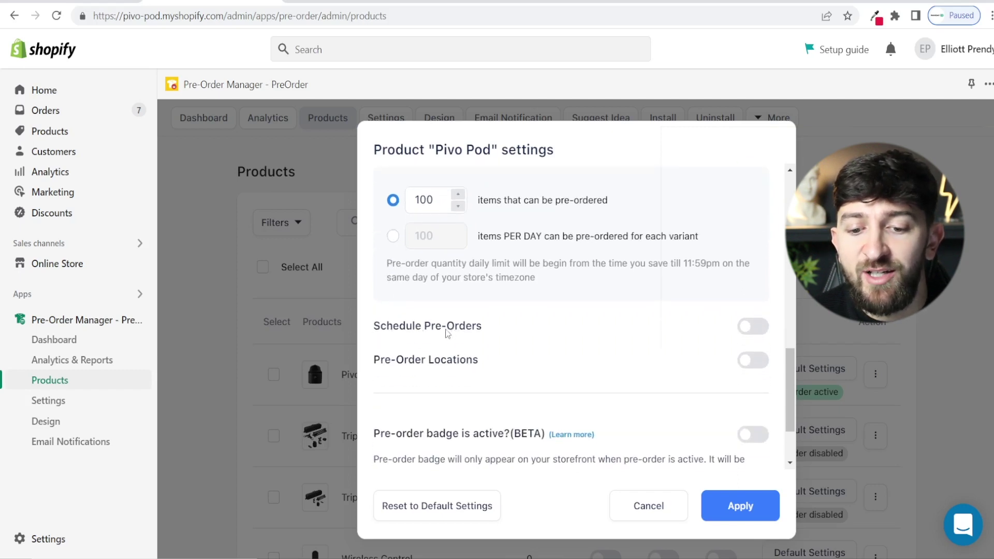
left_click(748, 327)
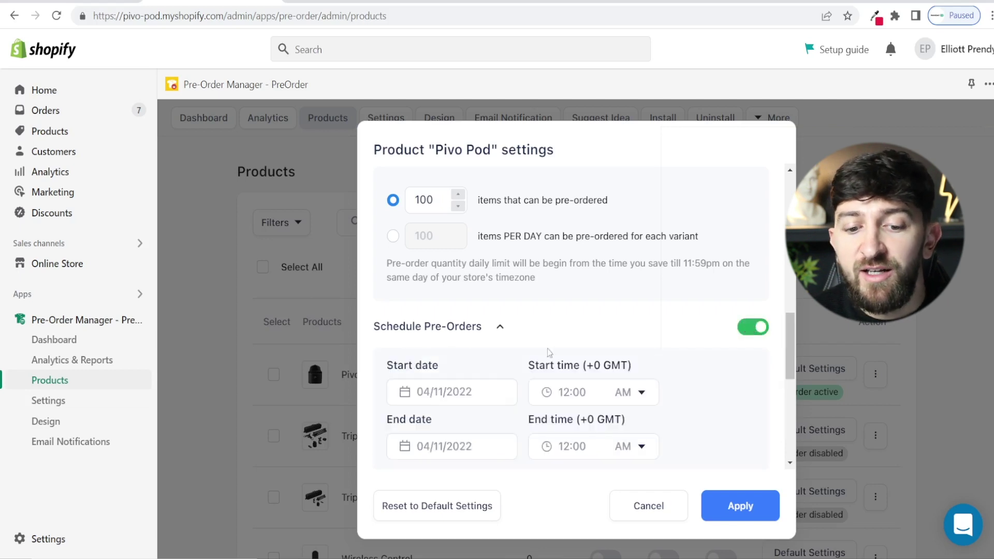
scroll(541, 326, "down", 3)
left_click(426, 249)
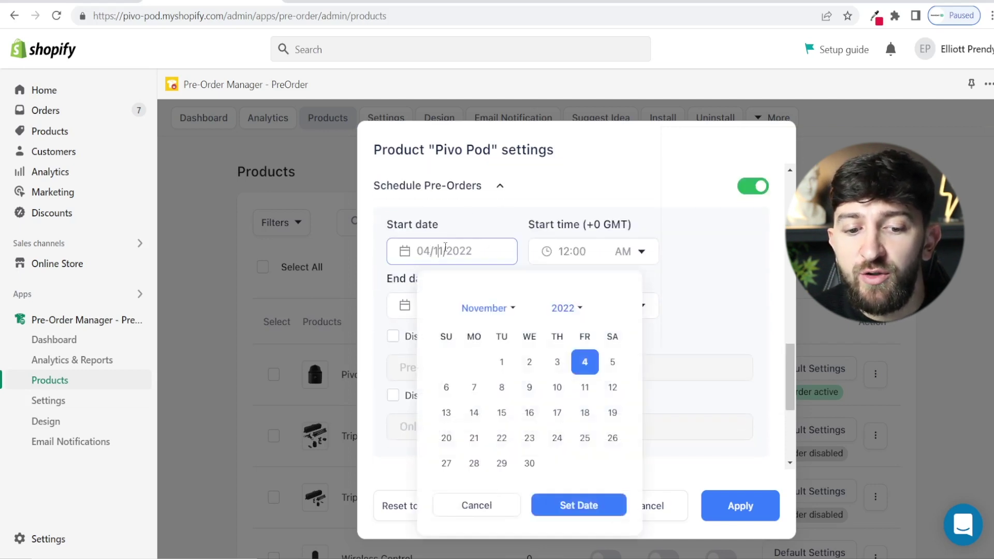
left_click(609, 365)
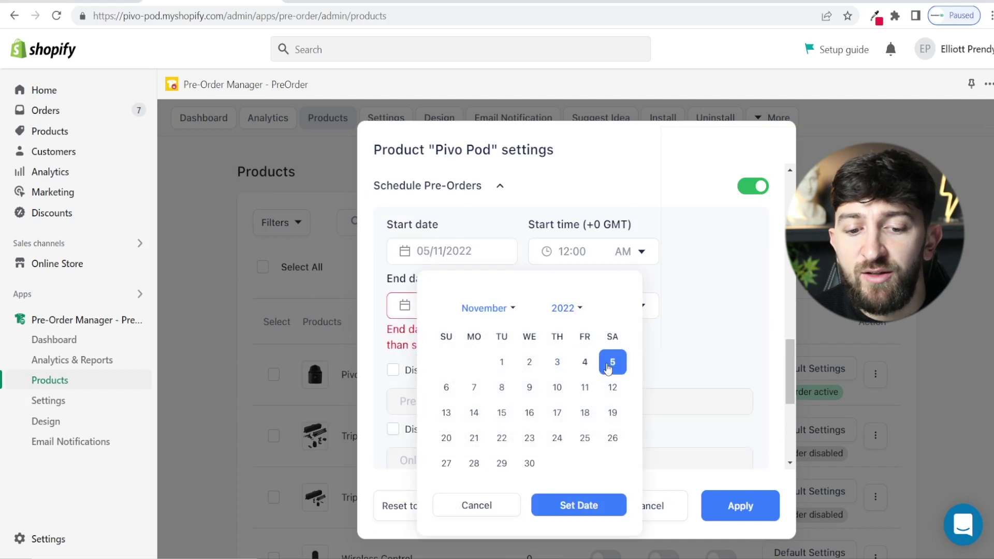
left_click(694, 332)
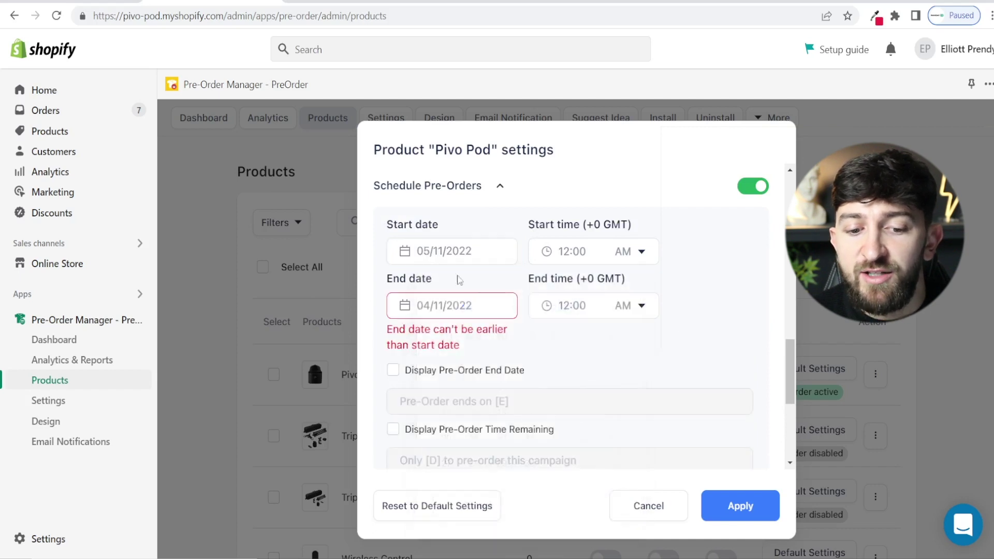
Set the pre-order schedule's end date to 11/11/2022 and turn on the display of the end date.
left_click(471, 302)
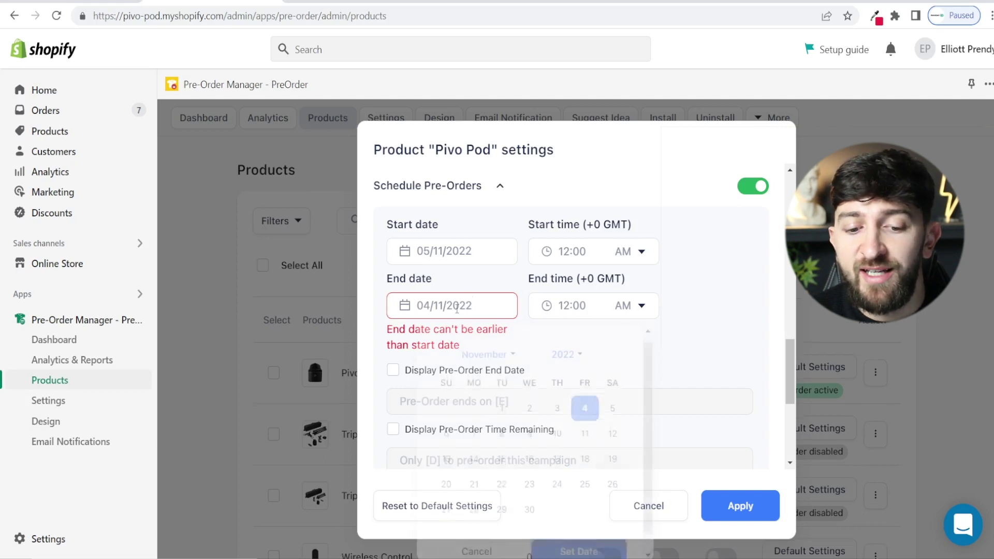
left_click(585, 440)
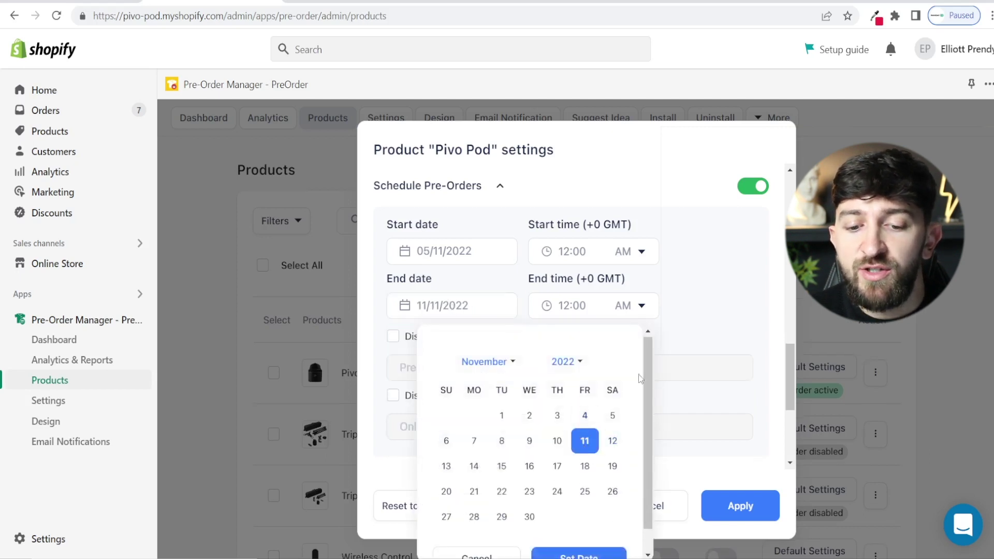
left_click(692, 343)
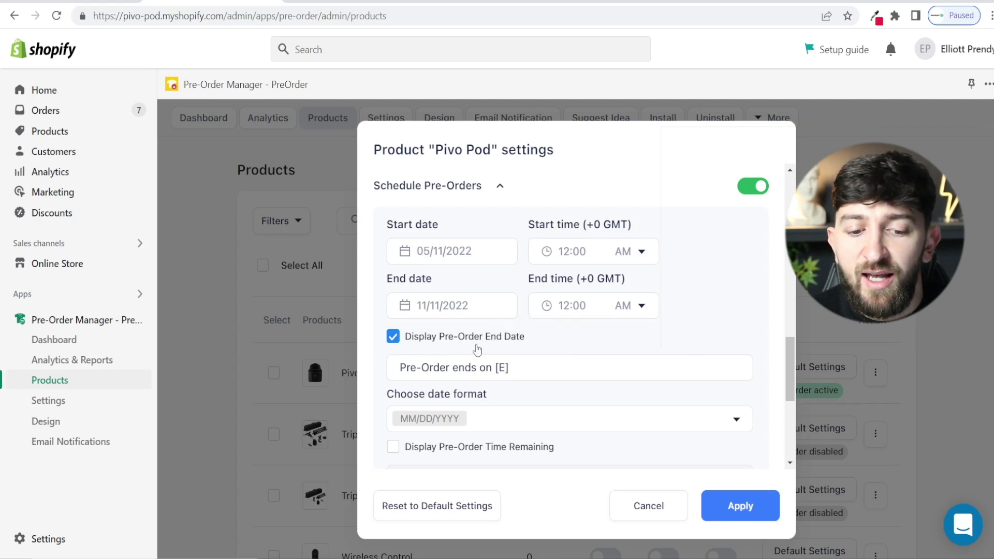
Check the available end date formats and turn on the display of the pre-order time remaining.
scroll(458, 361, "down", 1)
left_click(517, 354)
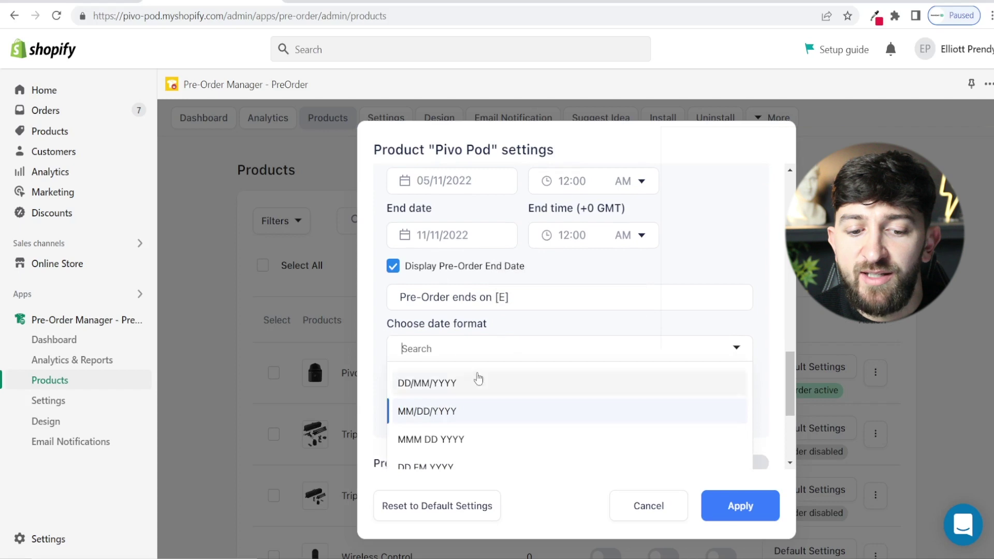
left_click(366, 355)
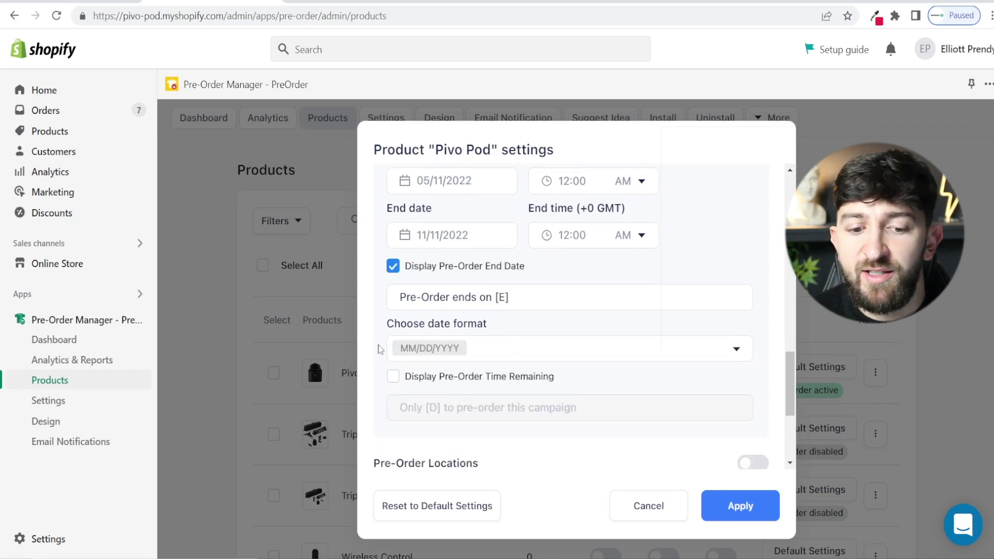
scroll(410, 335, "down", 1)
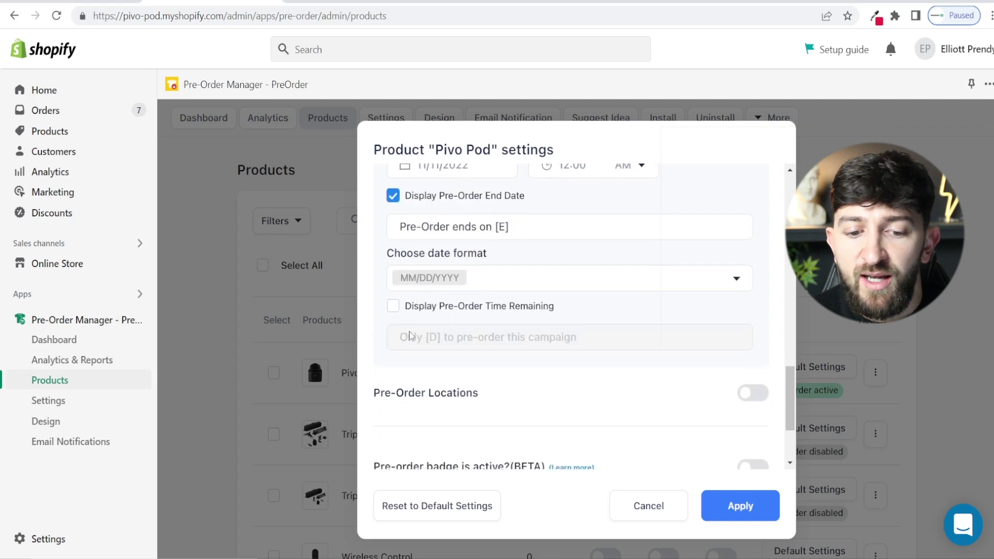
left_click(392, 306)
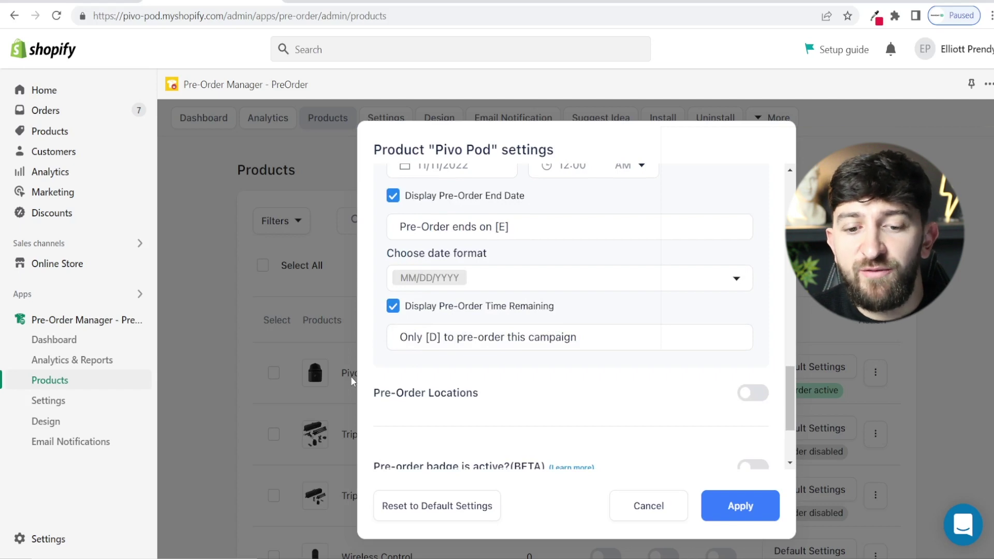
Enable Pre-Order Locations and select United Kingdom as the country that shows the Pre-Order button.
scroll(422, 383, "down", 1)
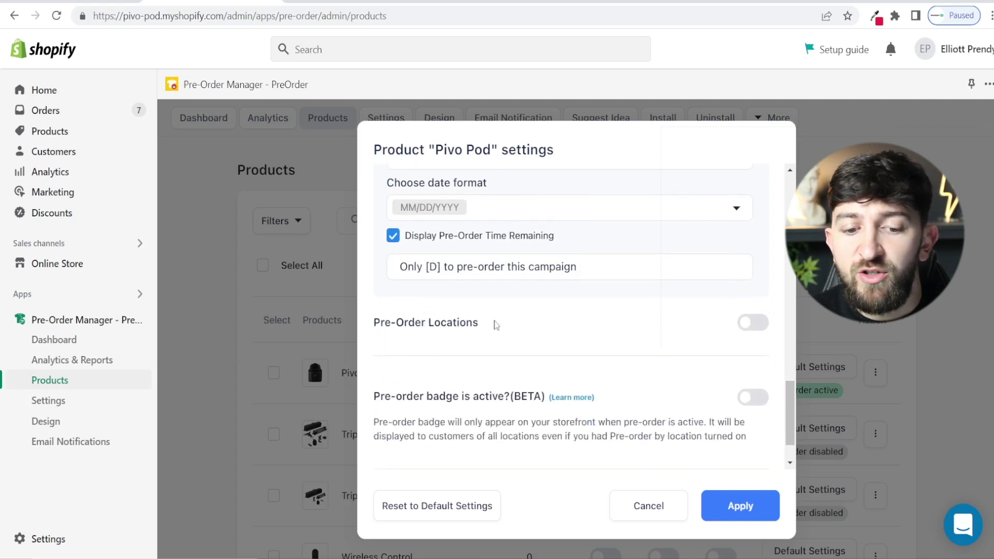
left_click(753, 323)
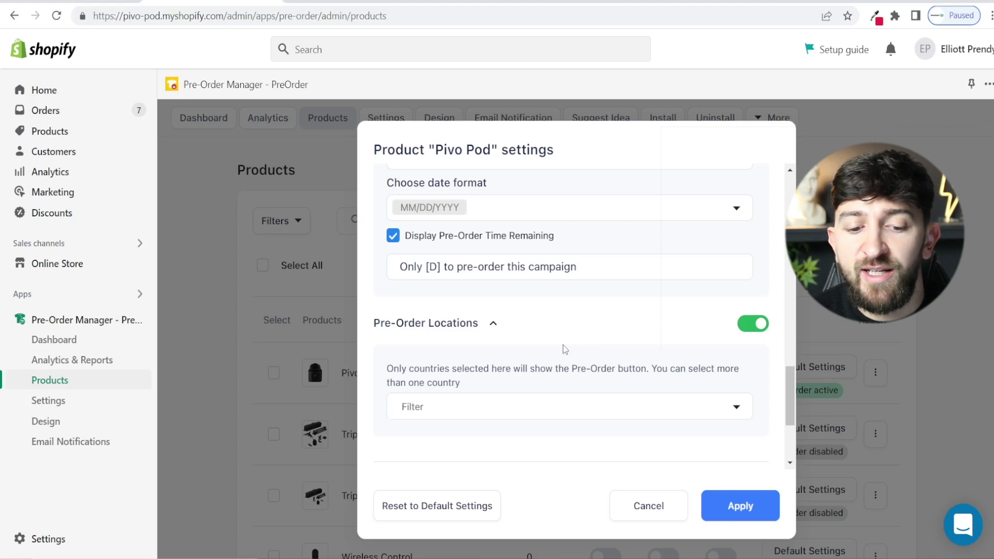
left_click(431, 407)
type("unit")
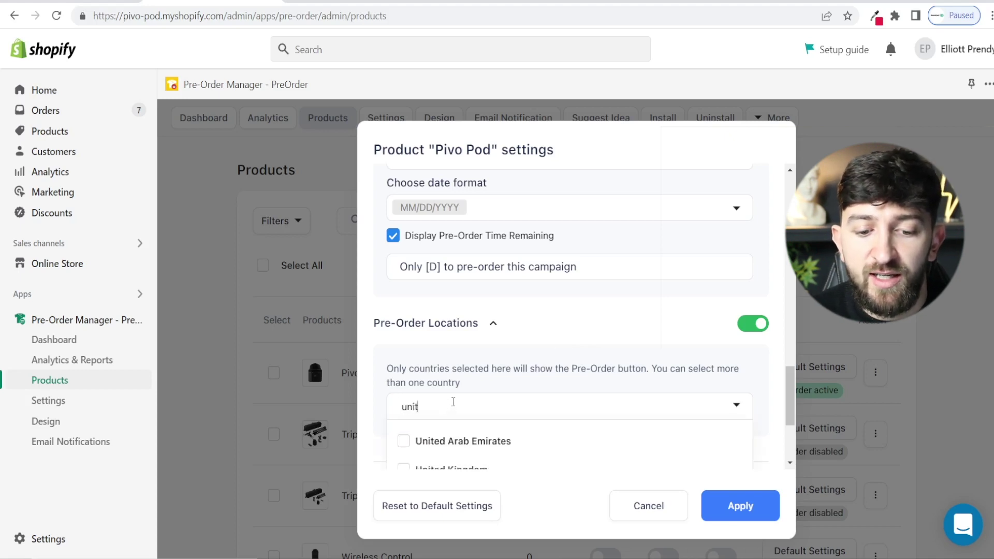
scroll(453, 401, "down", 2)
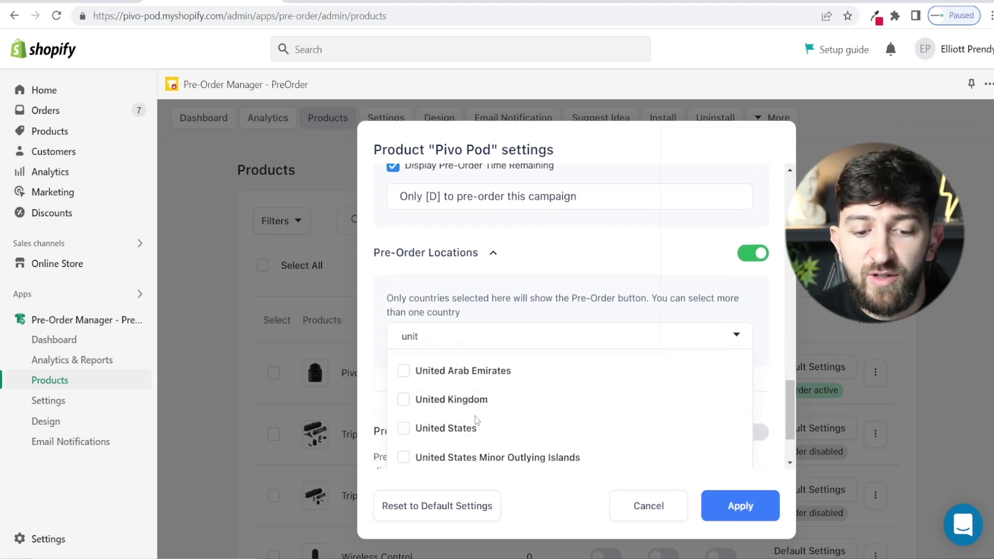
left_click(404, 399)
left_click(378, 380)
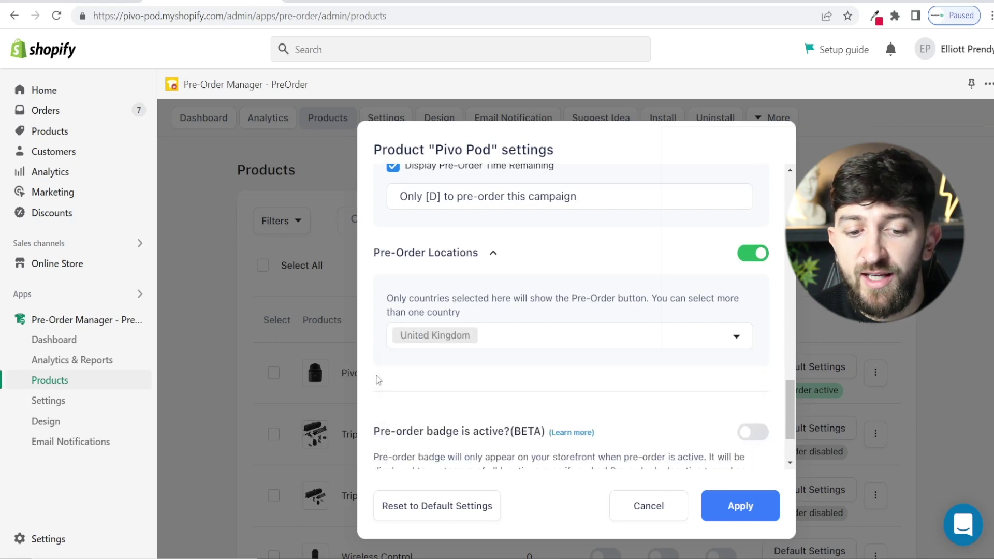
Remove United Kingdom from the selected pre-order countries.
scroll(379, 381, "down", 1)
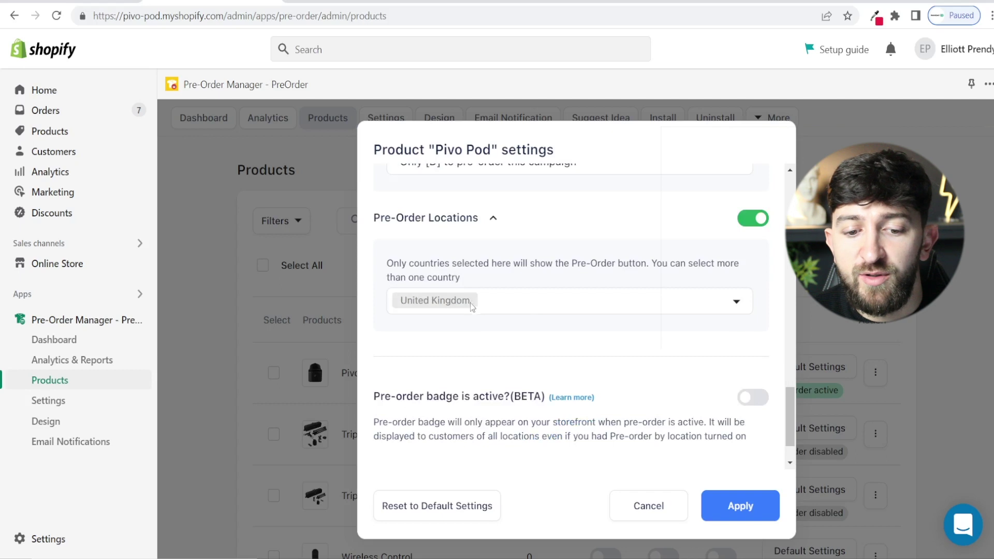
left_click(508, 300)
left_click(378, 334)
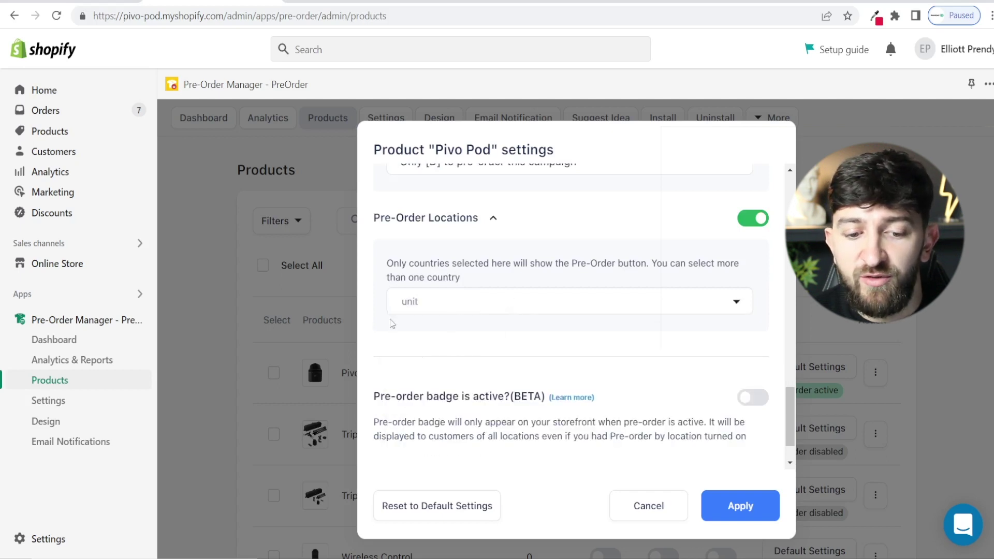
Activate the pre-order badge, try the second and third styles, and choose the first ribbon style.
scroll(396, 352, "down", 1)
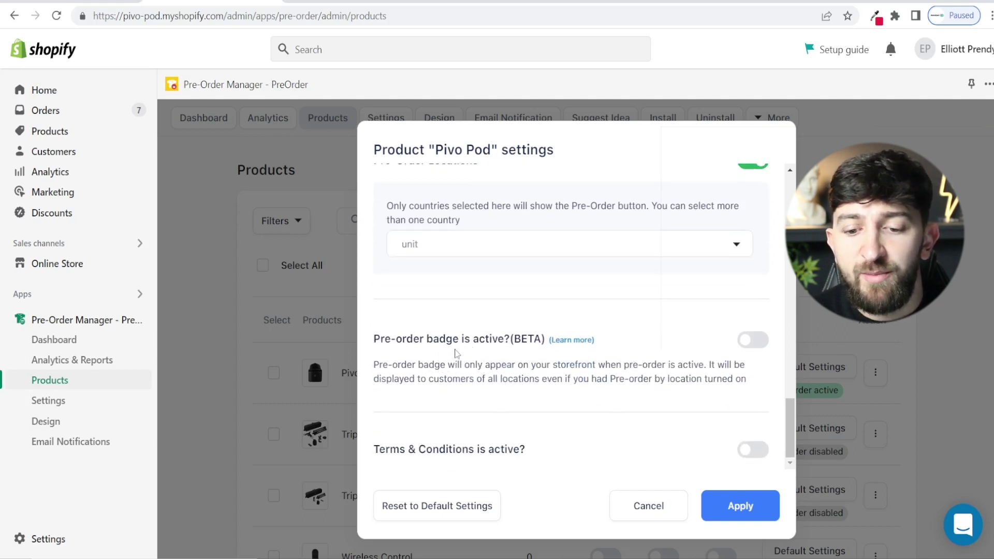
left_click(753, 339)
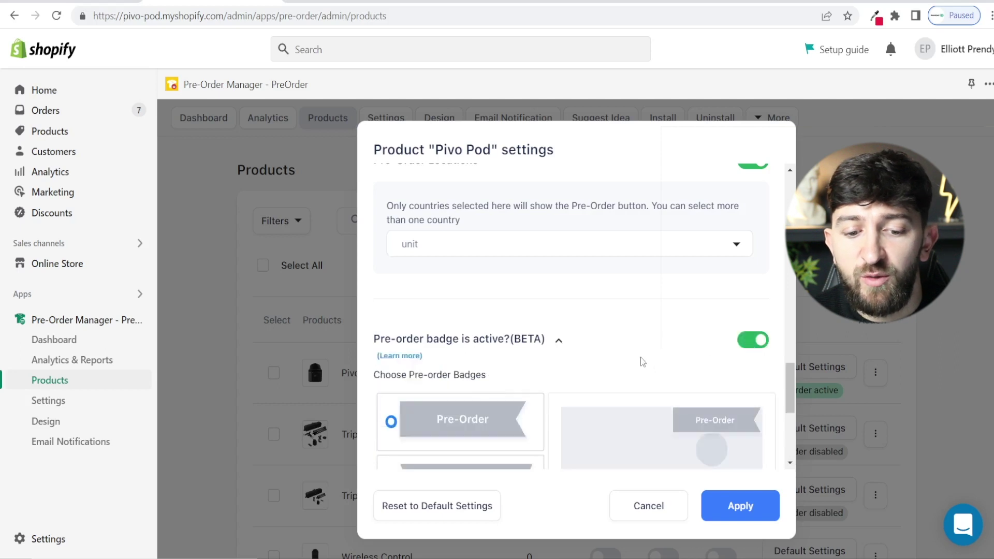
scroll(642, 361, "down", 3)
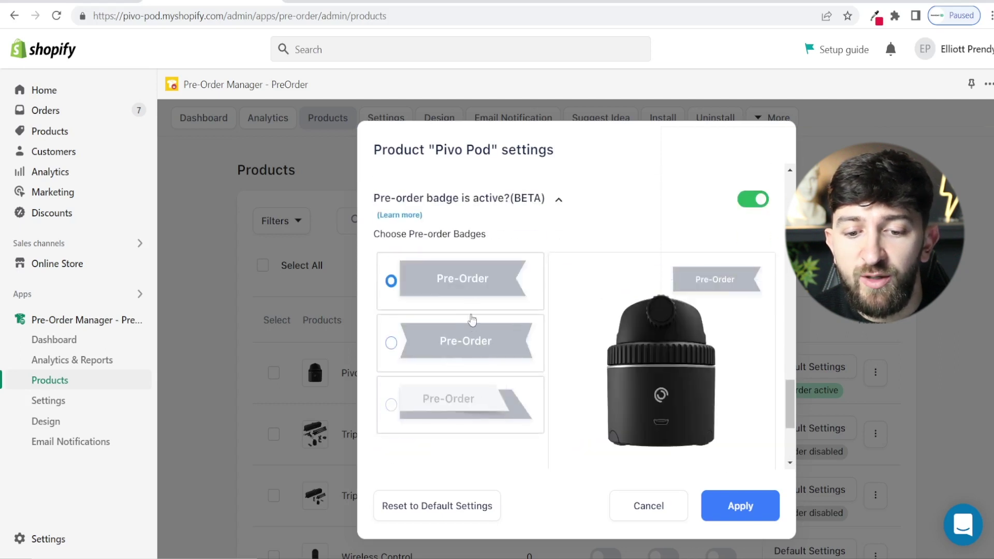
scroll(617, 315, "down", 1)
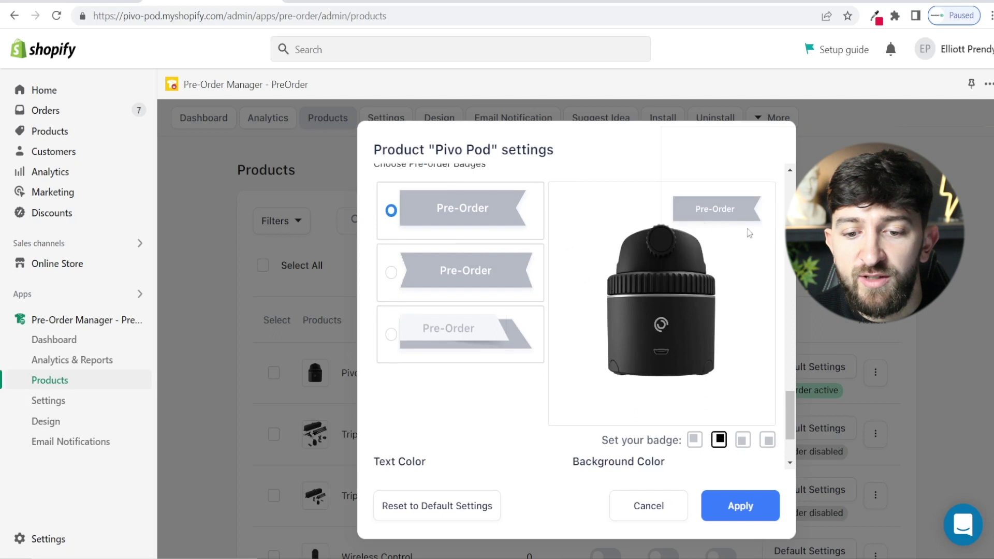
left_click(391, 272)
left_click(391, 334)
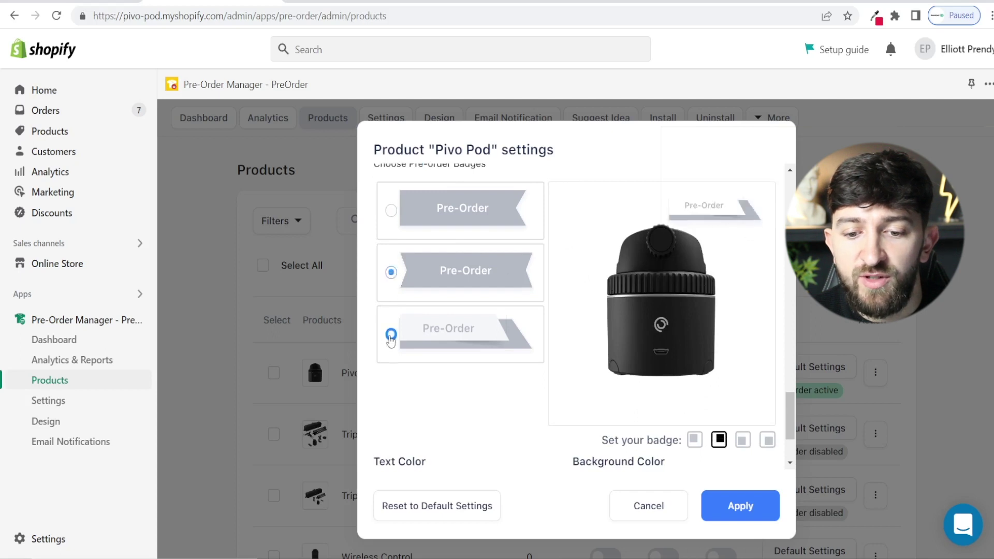
left_click(391, 210)
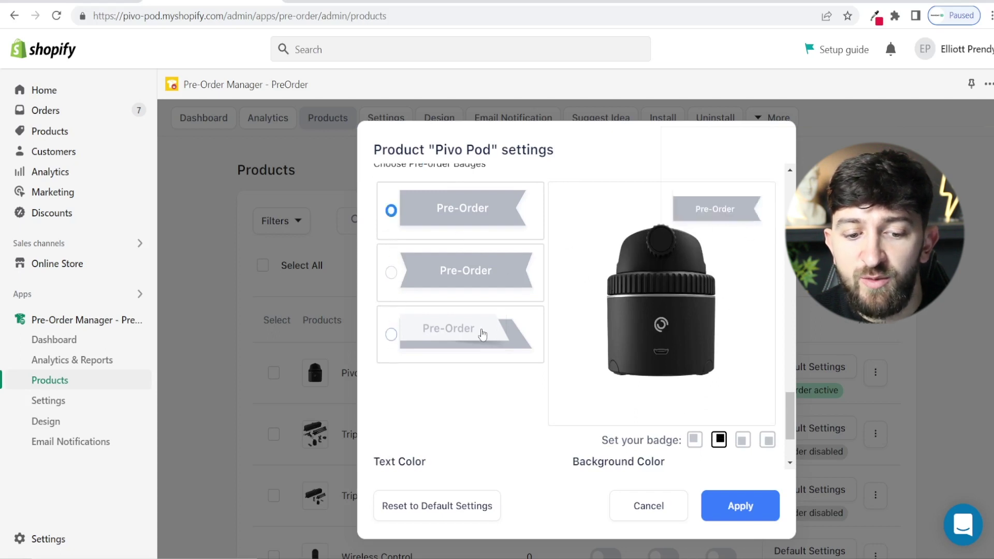
Copy the selected colour code #ec2544 from the eye dropper extension for use on the badge.
scroll(478, 323, "down", 1)
scroll(478, 323, "down", 1)
scroll(709, 270, "up", 2)
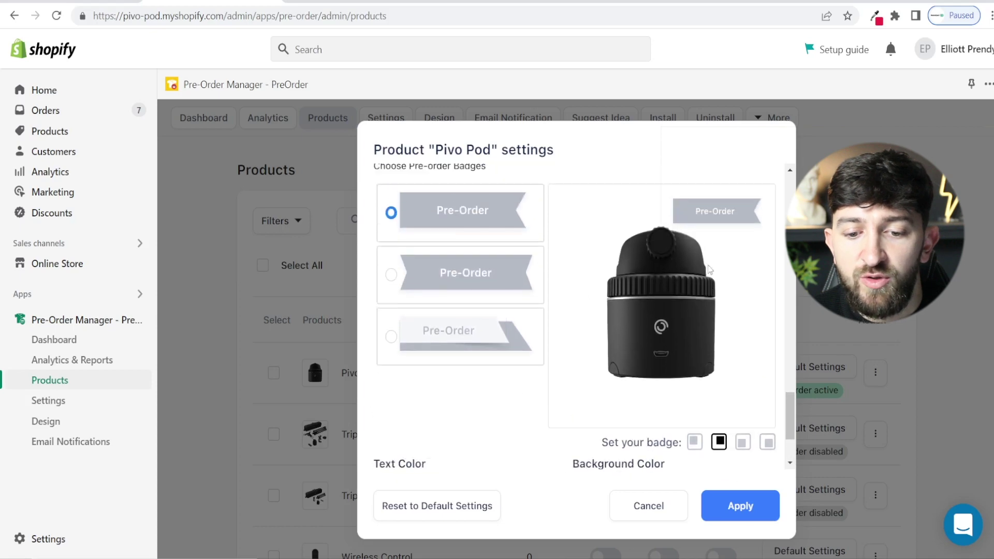
scroll(710, 270, "down", 2)
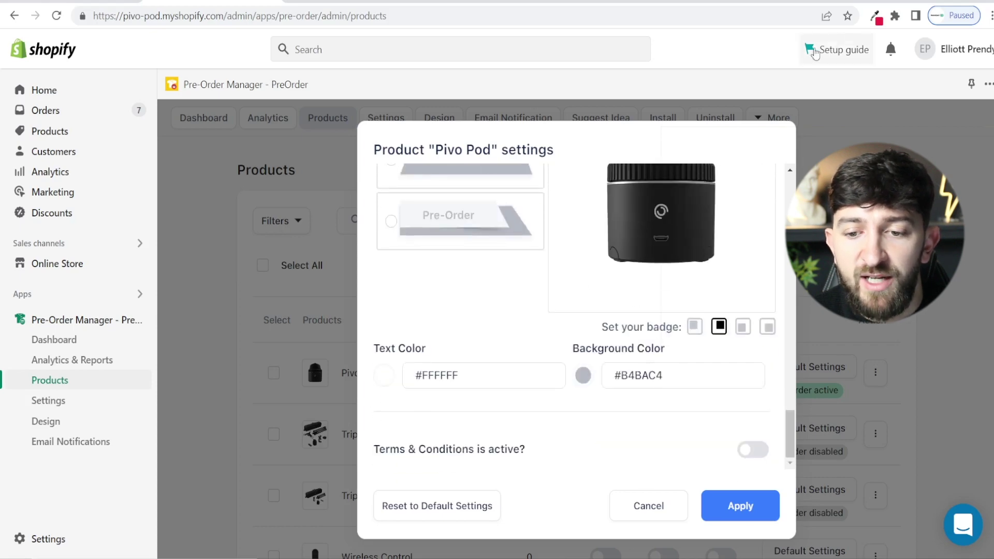
left_click(874, 16)
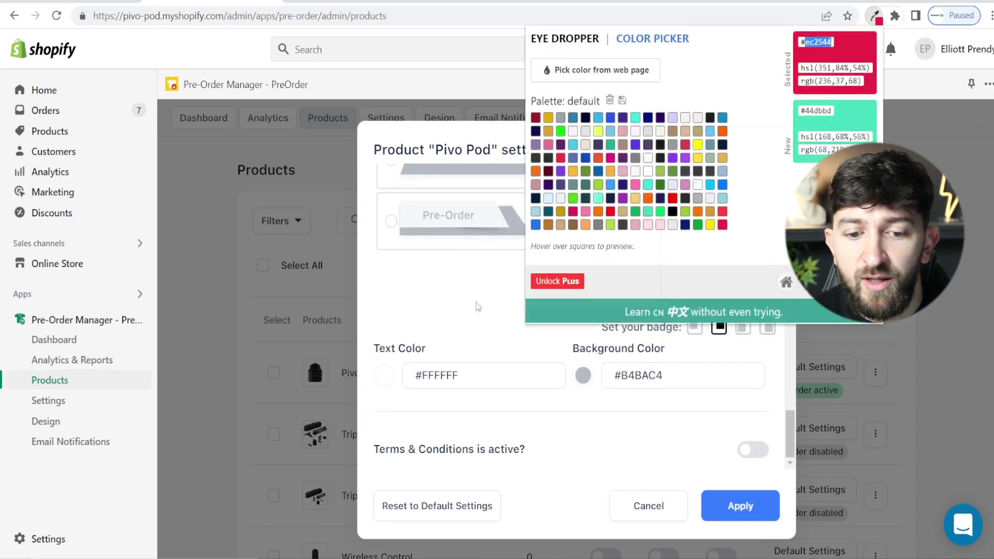
left_click(466, 290)
Set the pre-order badge's background colour to #EC2544.
left_click(633, 371)
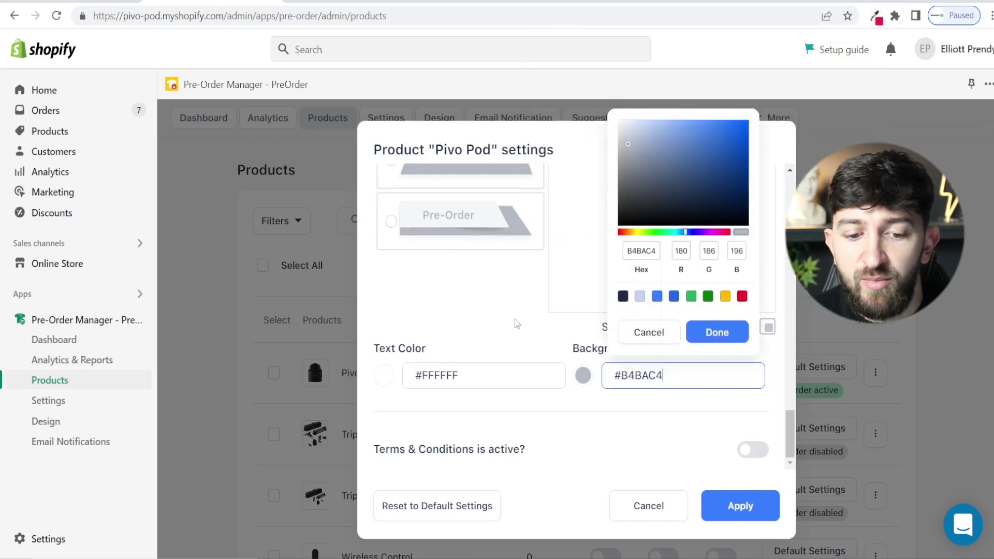
left_click(486, 306)
scroll(707, 284, "up", 3)
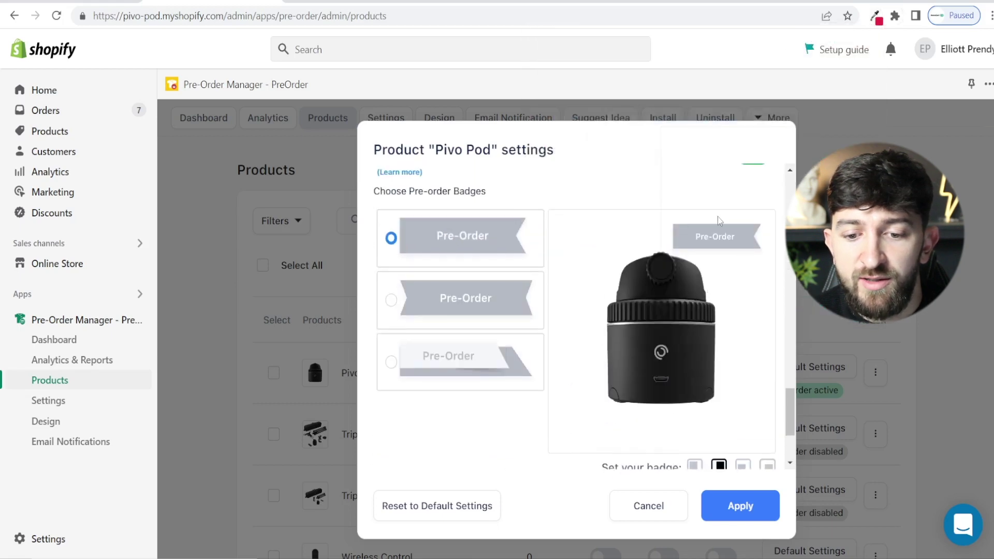
scroll(717, 216, "down", 3)
left_click(660, 375)
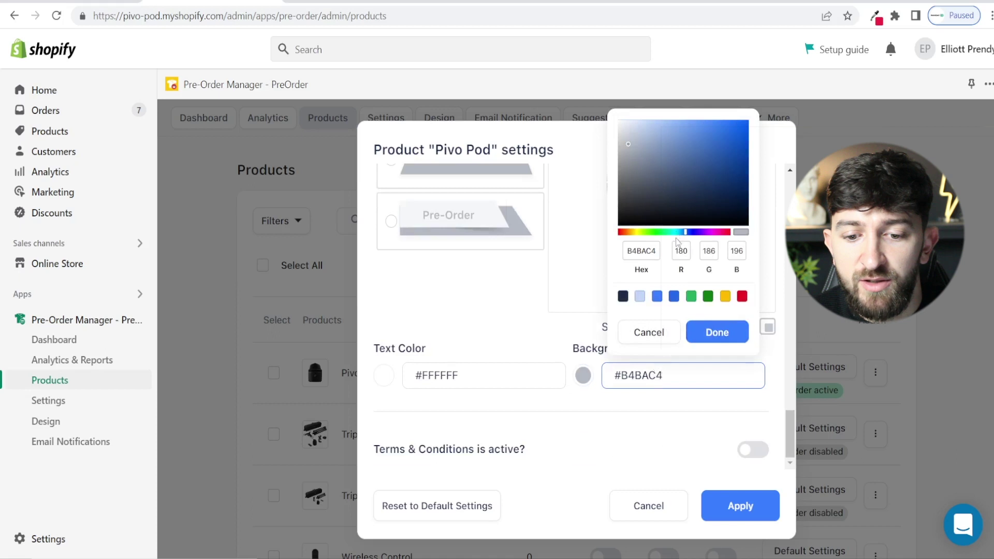
double_click(648, 247)
type("EC2544")
left_click(494, 315)
scroll(720, 268, "up", 2)
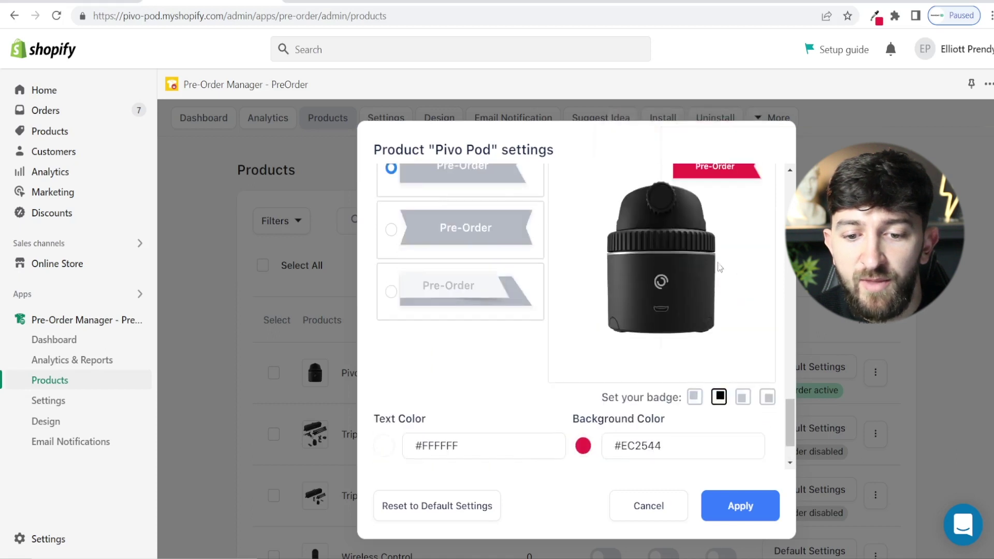
Place the pre-order badge in the upper-left corner of the product image and check the preview.
scroll(722, 238, "up", 2)
scroll(721, 238, "down", 2)
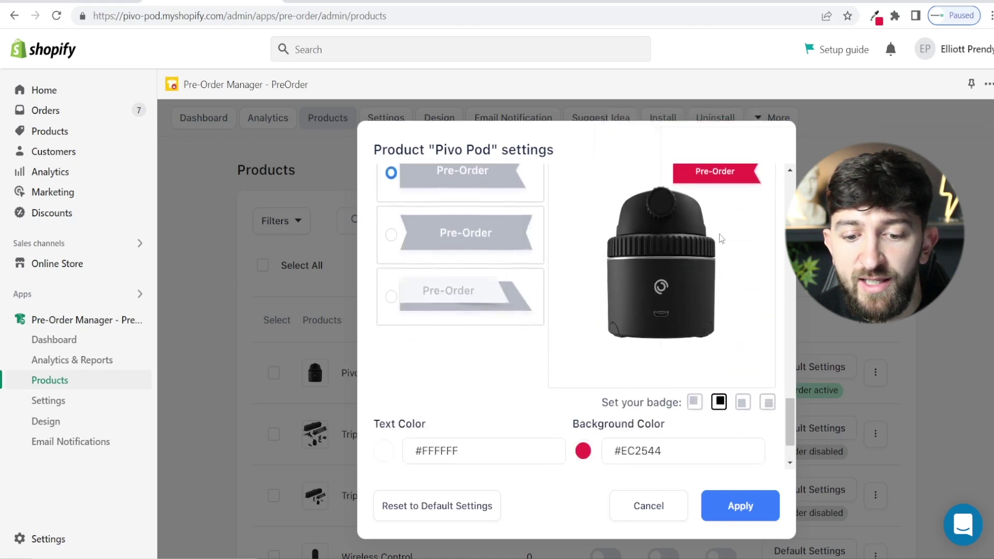
left_click(694, 402)
scroll(719, 325, "up", 2)
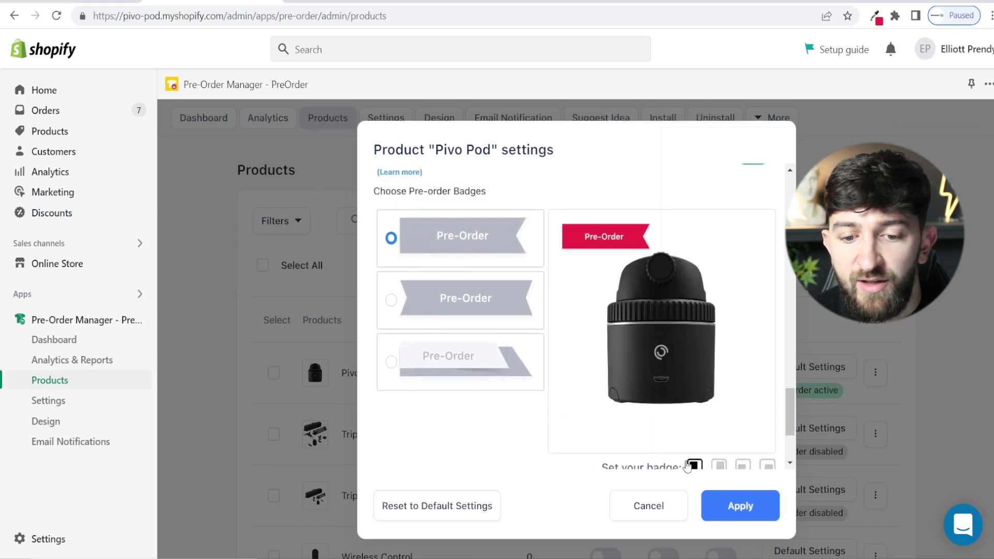
Try out the Terms & Conditions option for the Pivo Pod, examining its header, description and agreement message, and switch it back off.
scroll(647, 311, "down", 3)
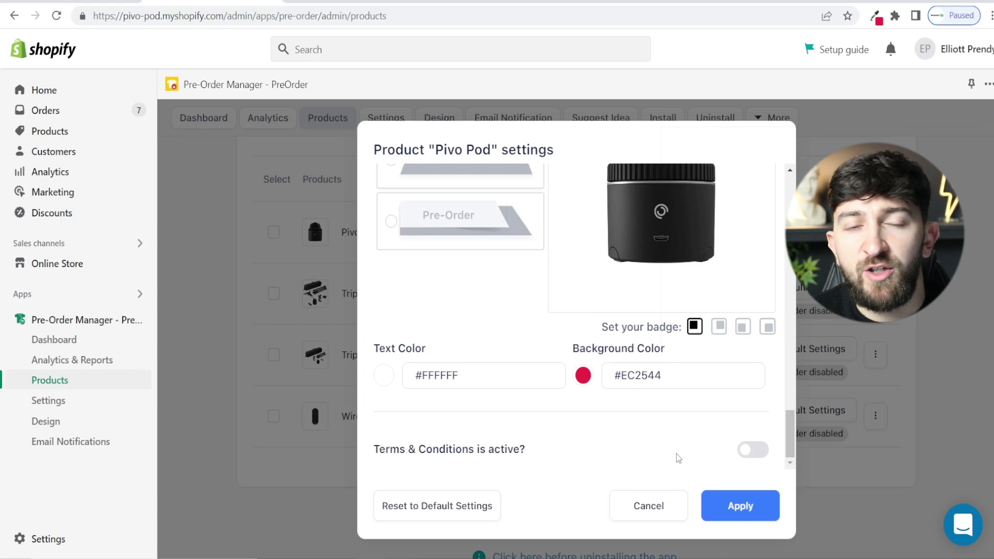
left_click(753, 449)
scroll(583, 414, "down", 1)
scroll(582, 414, "down", 4)
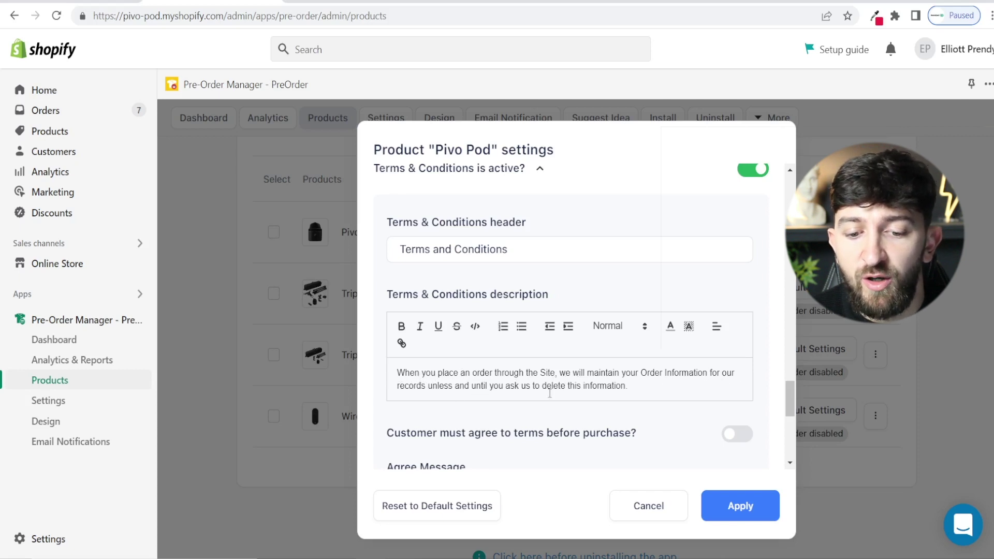
scroll(633, 381, "down", 4)
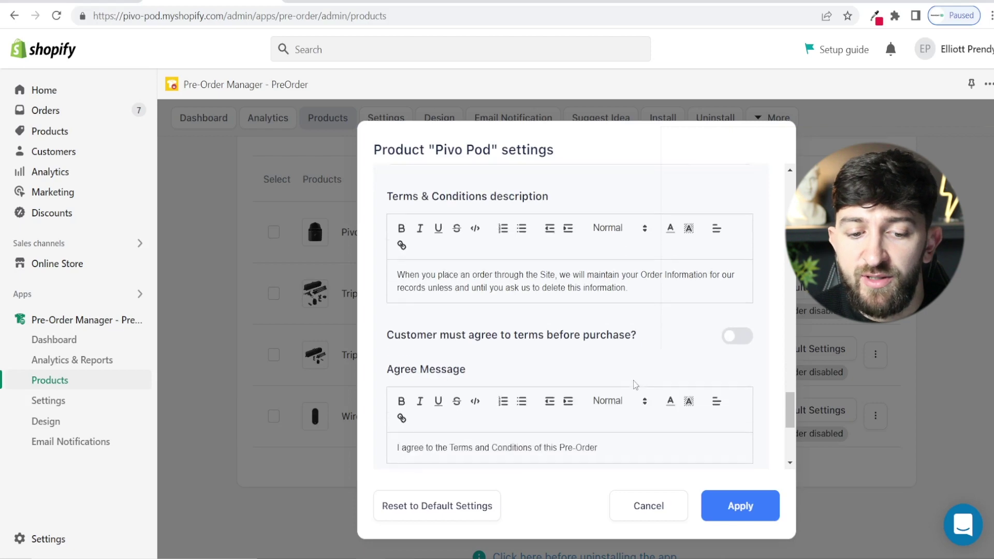
scroll(564, 342, "down", 3)
scroll(564, 342, "up", 8)
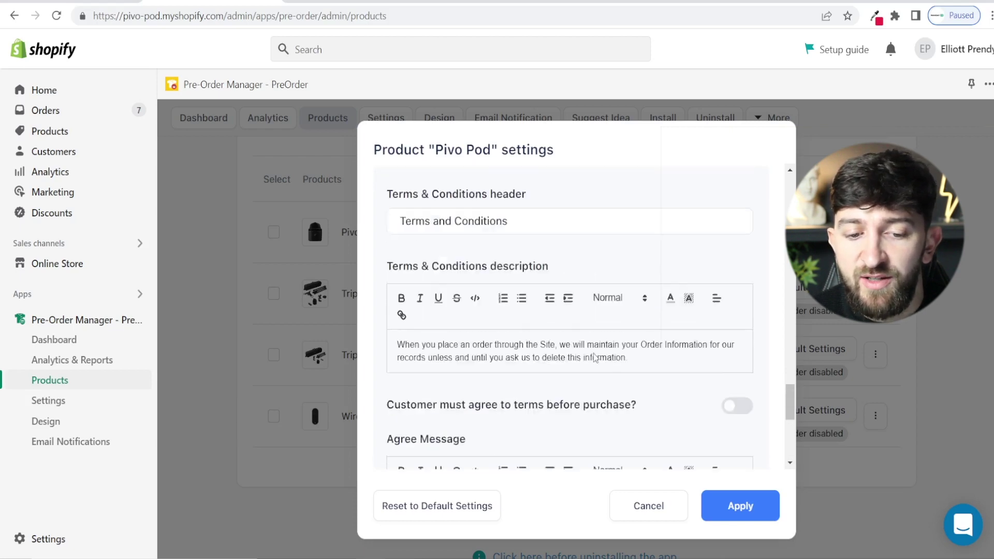
left_click(757, 245)
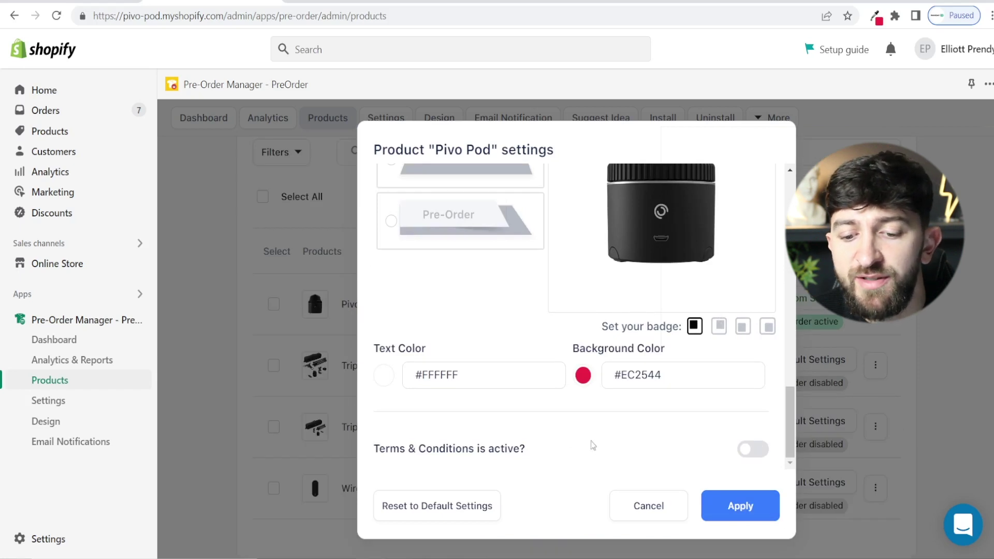
Apply the Pivo Pod's pre-order settings and check the badge, closing date and Pre-Order button on its store page.
left_click(746, 509)
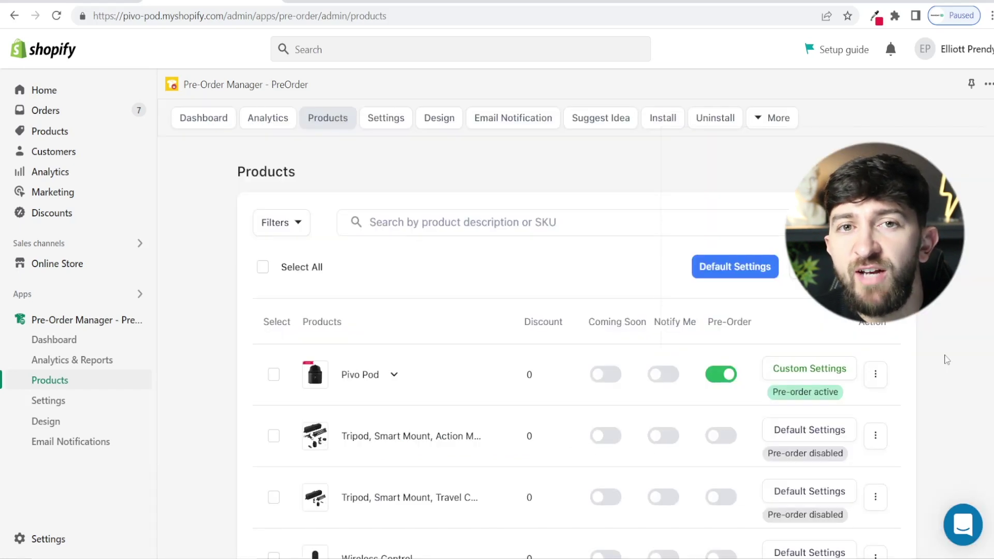
mouse_move(402, 381)
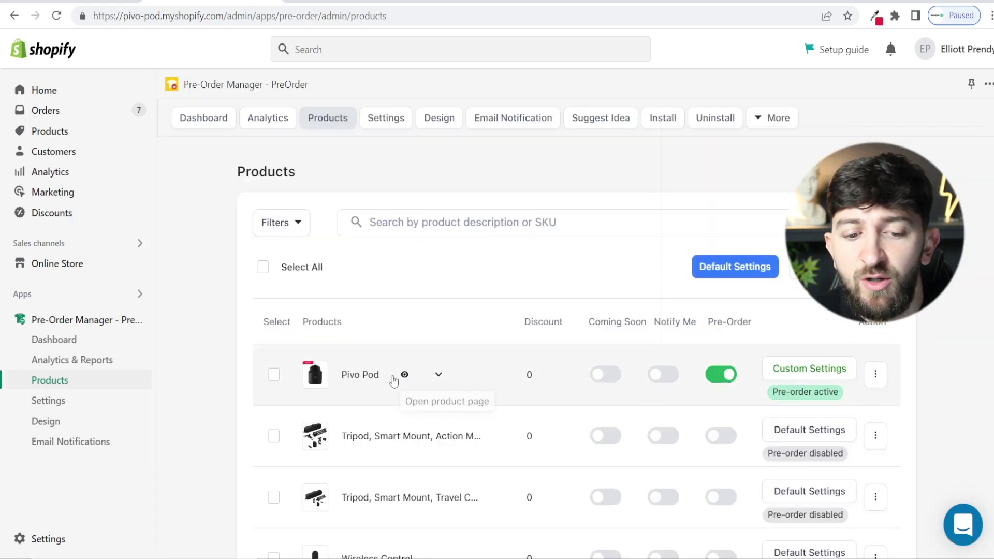
left_click(405, 378)
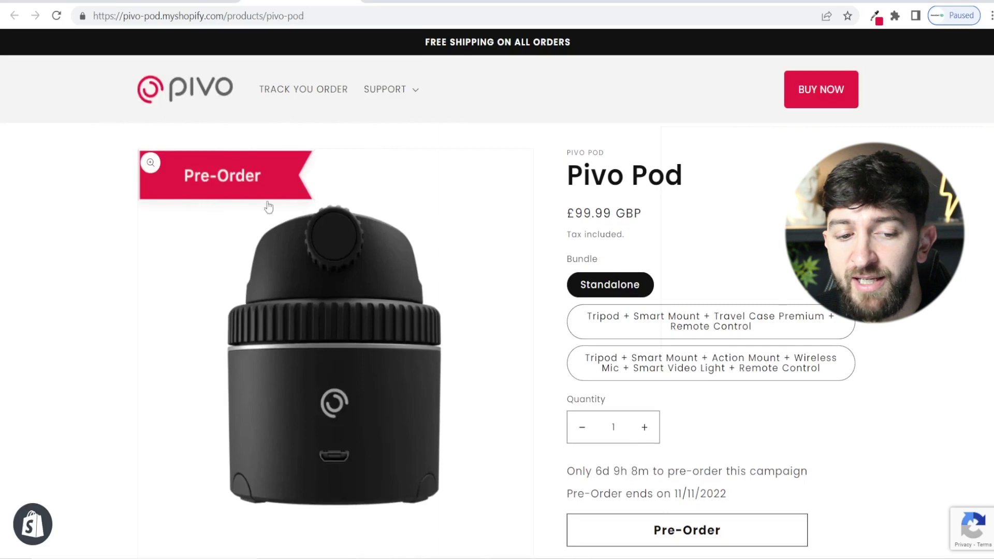
scroll(783, 200, "down", 2)
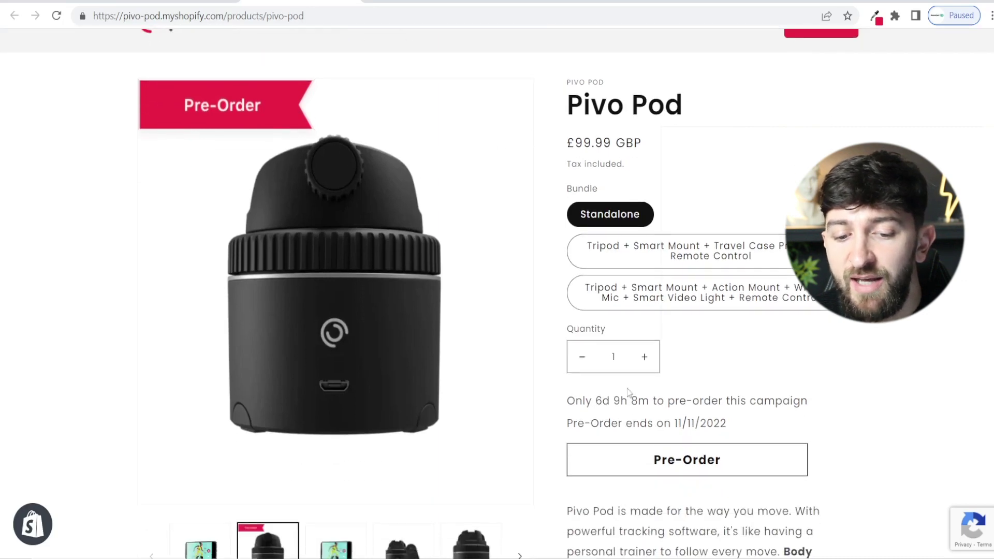
scroll(628, 392, "down", 4)
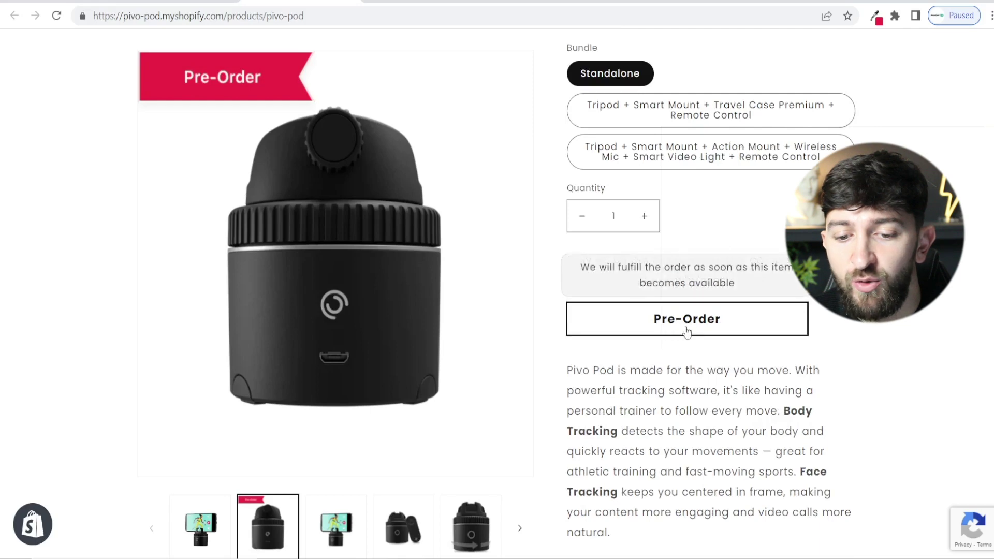
scroll(783, 404, "up", 6)
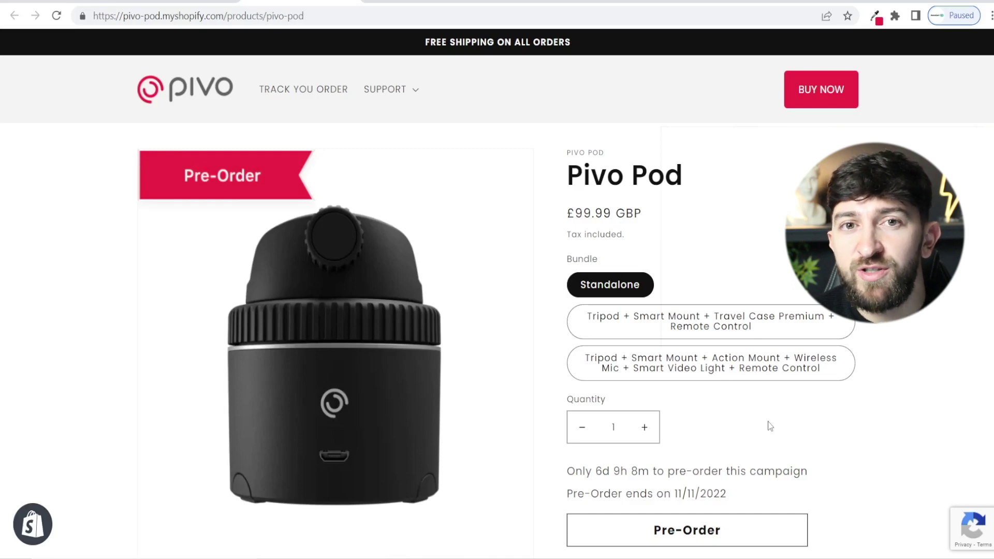
scroll(770, 426, "down", 1)
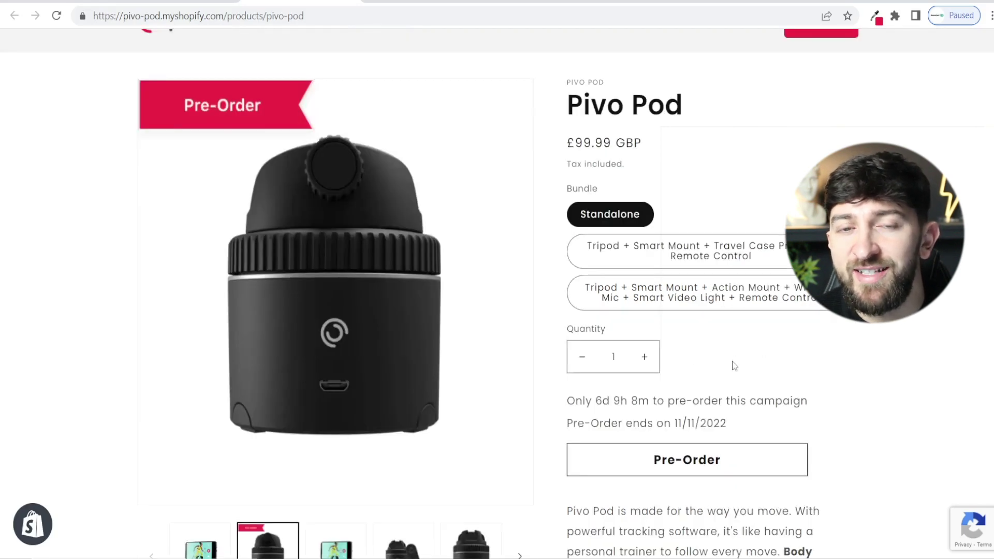
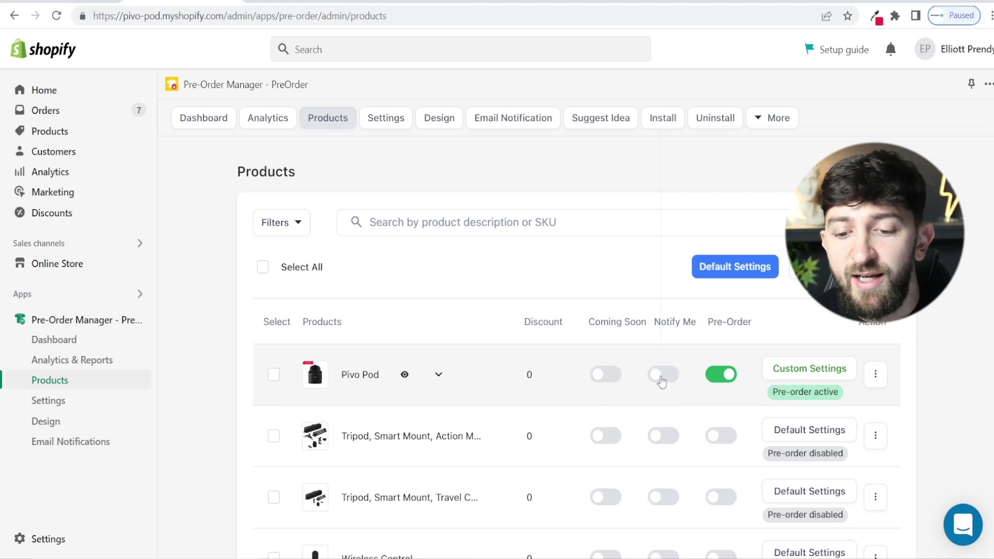
In the Pivo Pod's custom settings, activate Coming Soon and deactivate Pre-order.
left_click(818, 372)
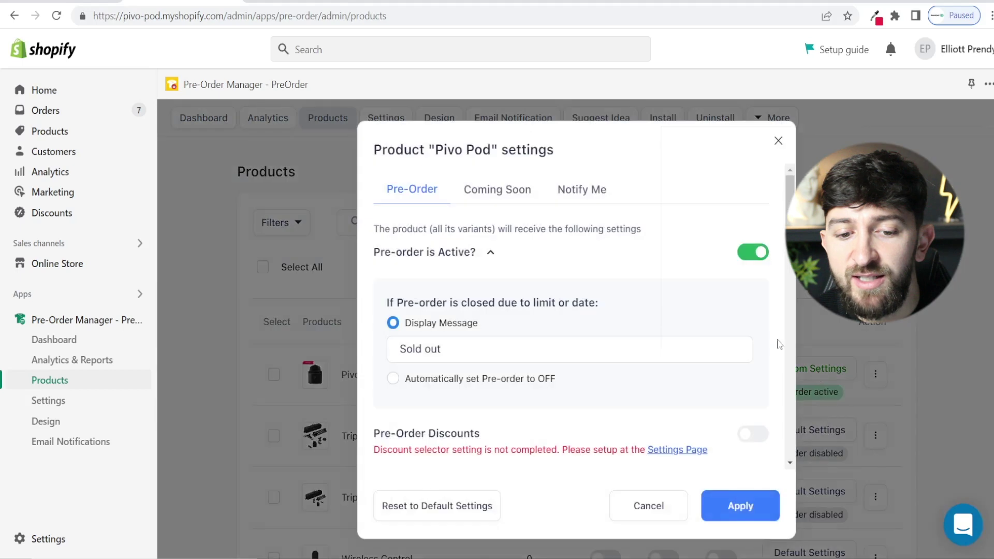
left_click(482, 195)
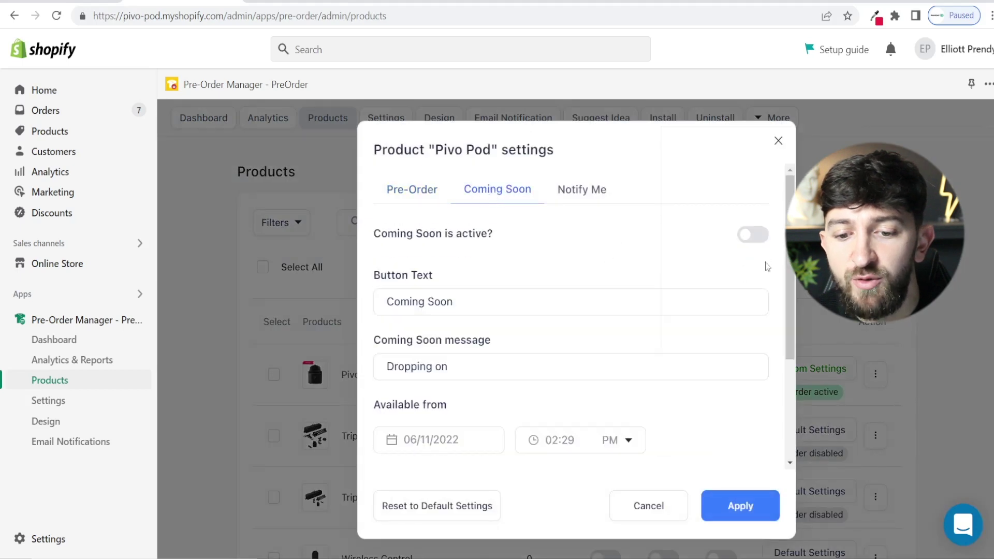
left_click(753, 241)
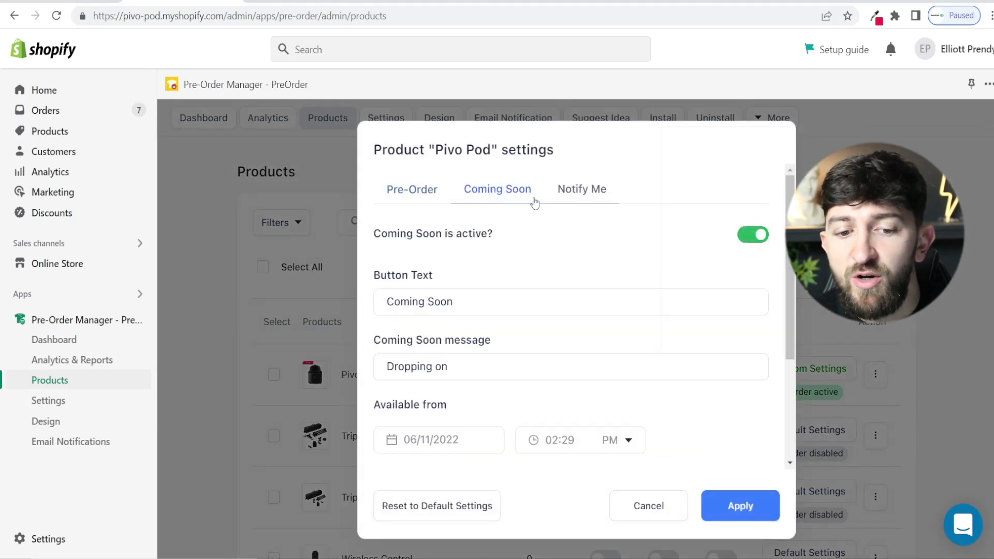
left_click(385, 201)
left_click(753, 252)
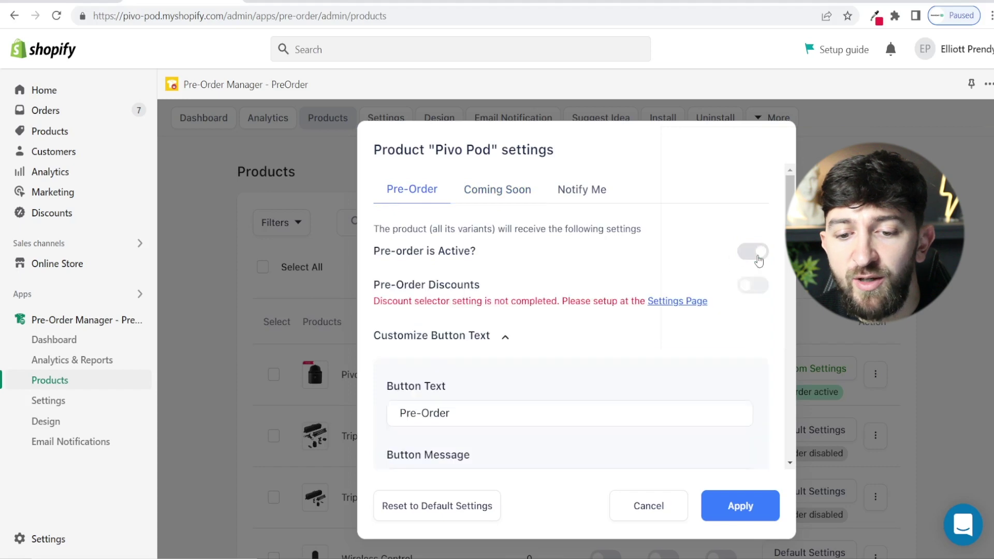
Review the Coming Soon message, availability date, date format and date placement, and apply the Pivo Pod's settings.
left_click(497, 190)
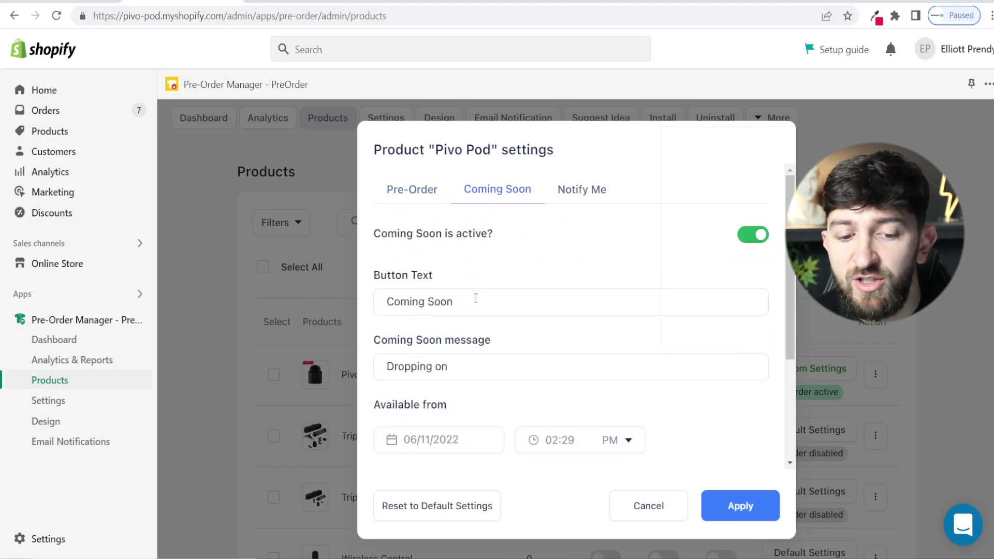
scroll(475, 289, "down", 2)
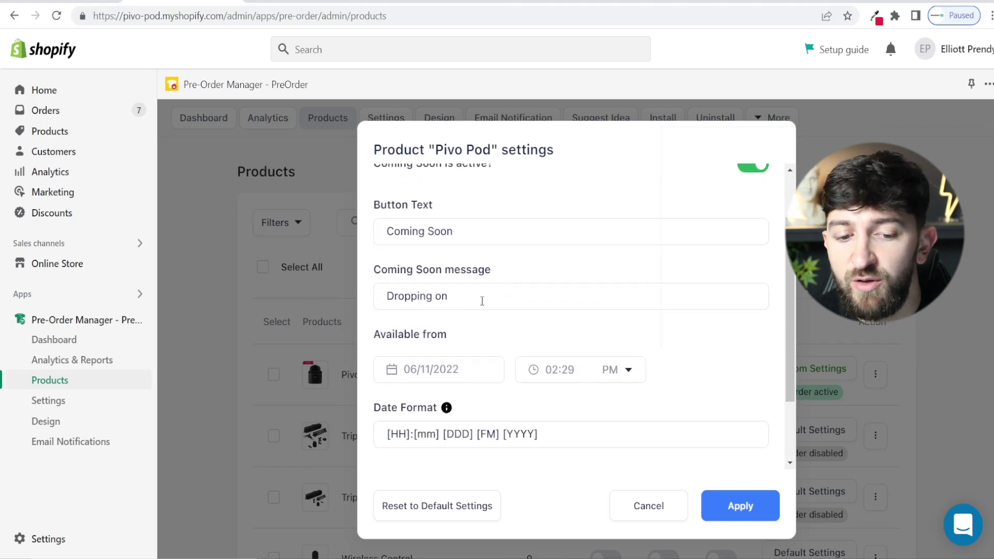
scroll(479, 319, "down", 2)
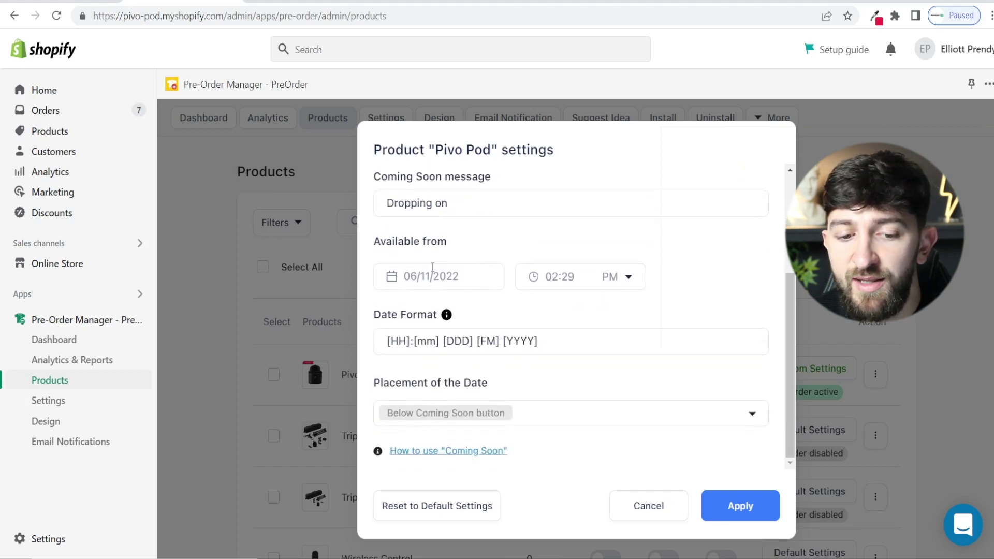
left_click(480, 280)
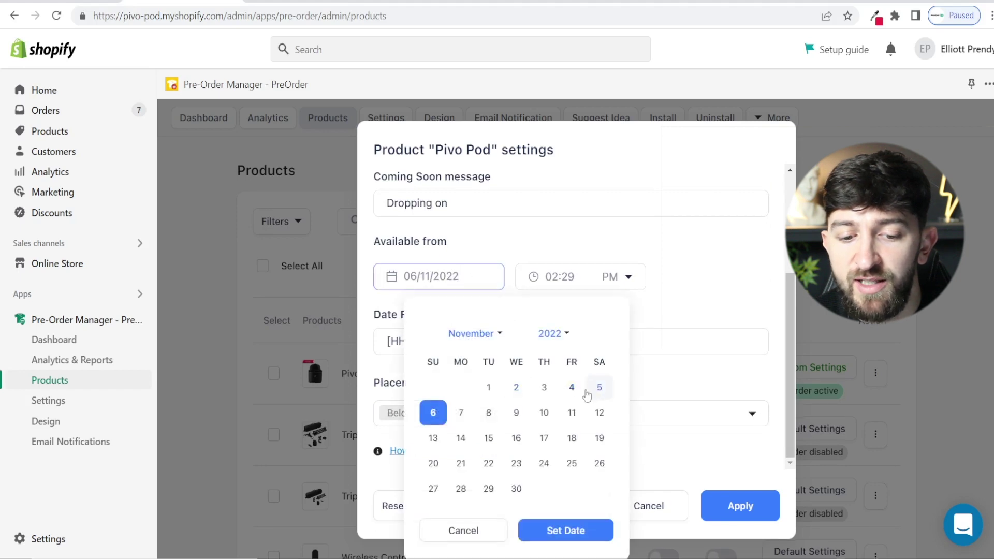
left_click(561, 284)
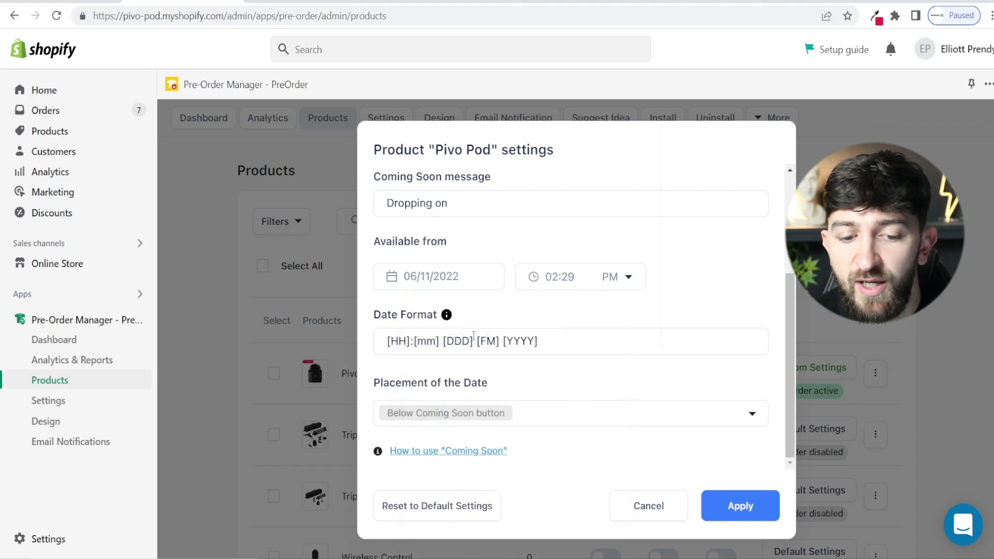
scroll(473, 335, "down", 3)
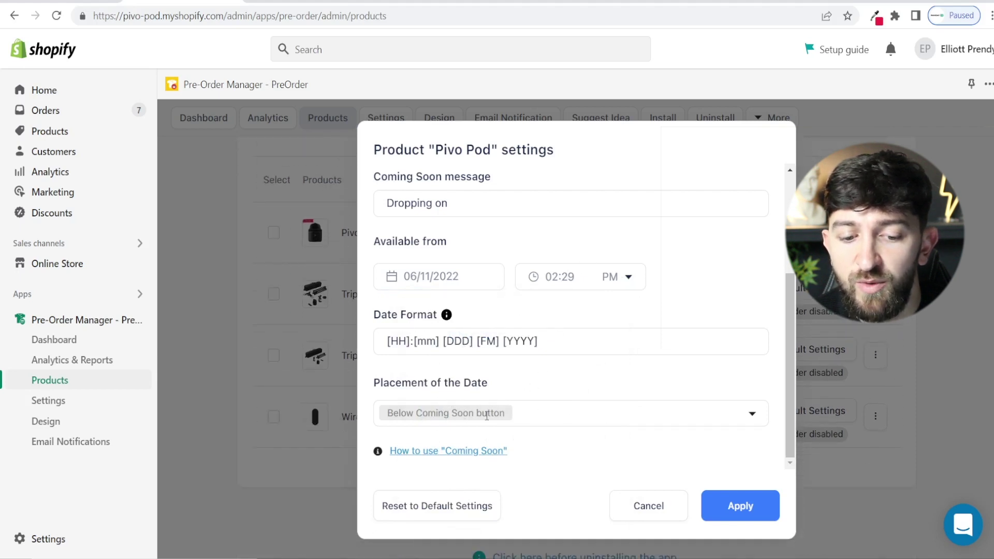
left_click(591, 424)
left_click(542, 392)
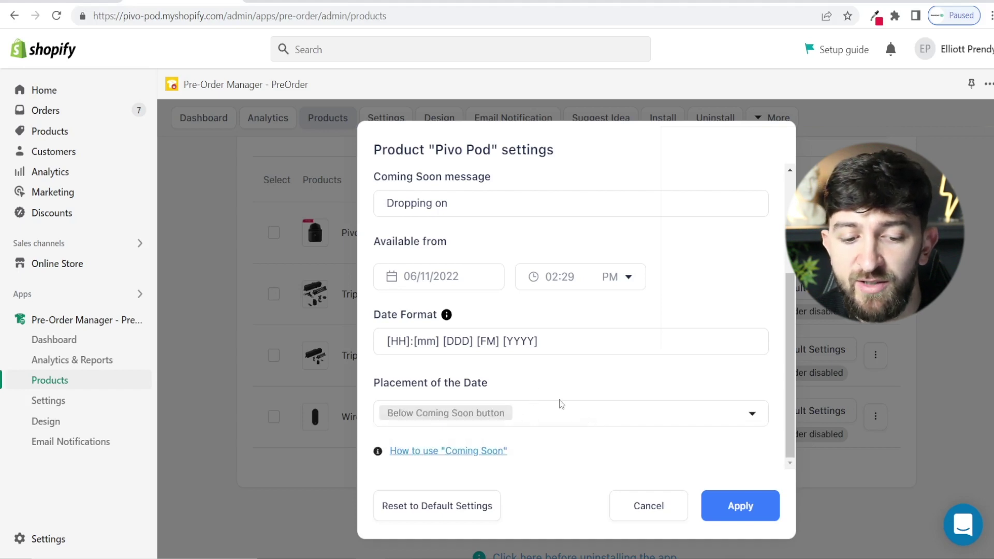
left_click(747, 505)
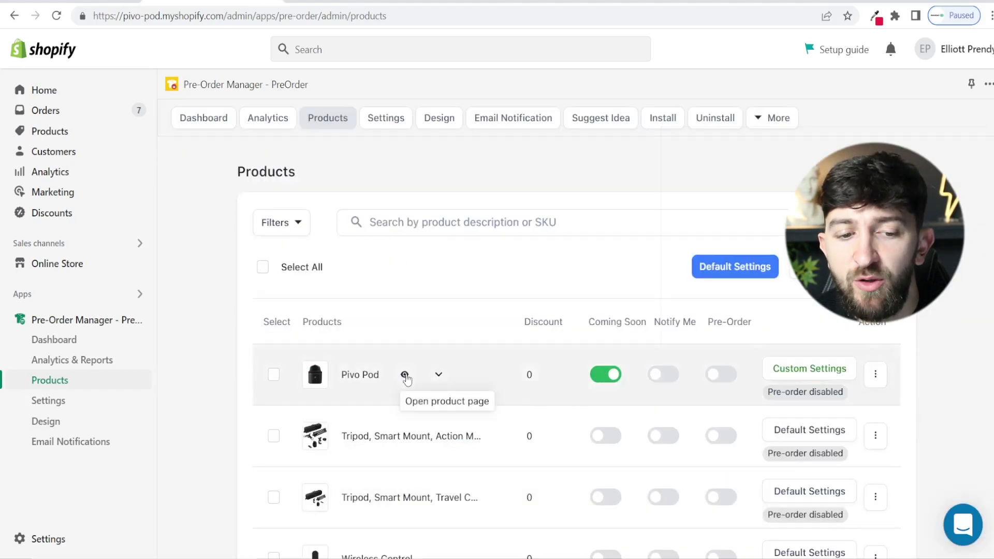
Open the Pivo Pod's store page and check its Coming Soon button and release date message.
left_click(404, 373)
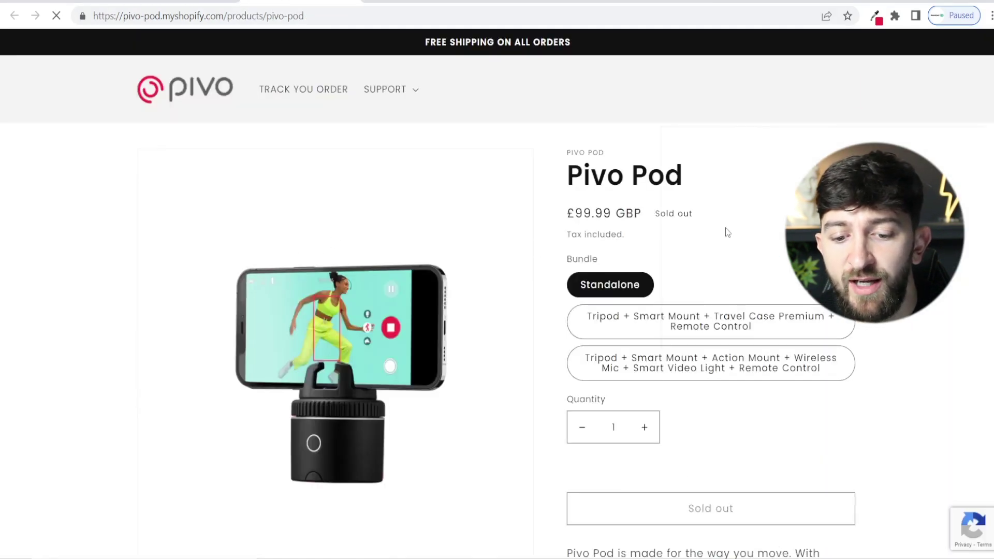
scroll(783, 218, "down", 1)
scroll(684, 342, "down", 1)
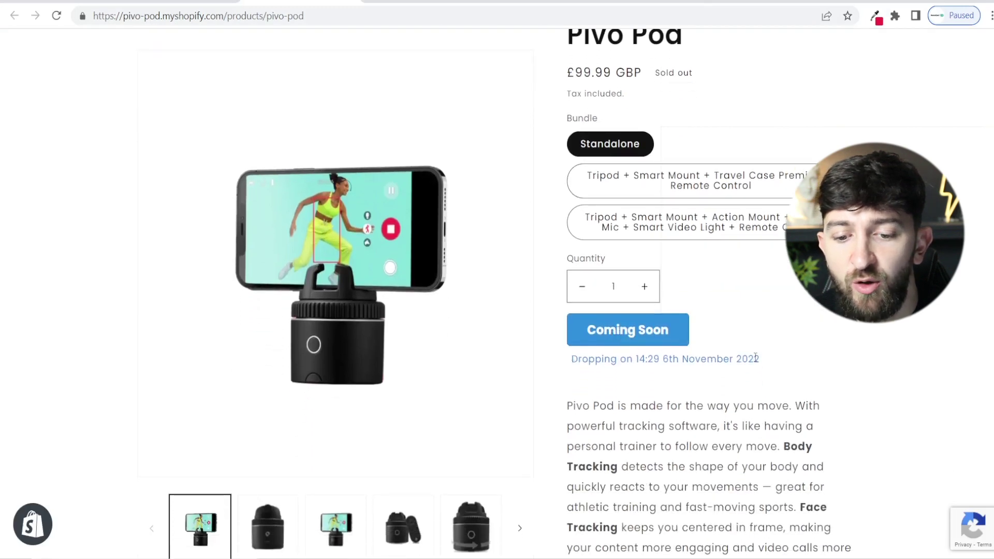
scroll(797, 363, "up", 2)
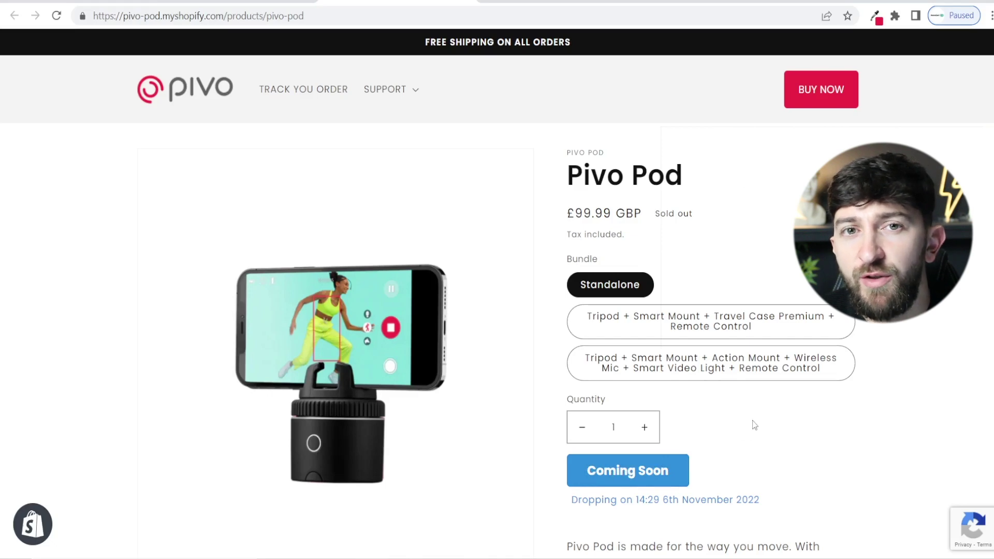
Back in the app's product list, turn off Coming Soon for the Pivo Pod and try to enable Notify Me.
key("ctrl+shift+Tab")
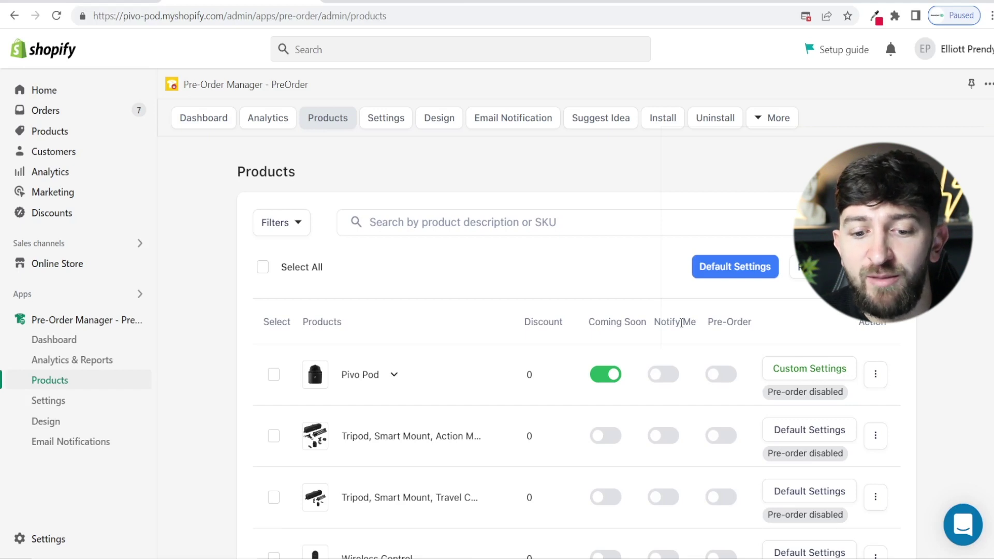
left_click(614, 378)
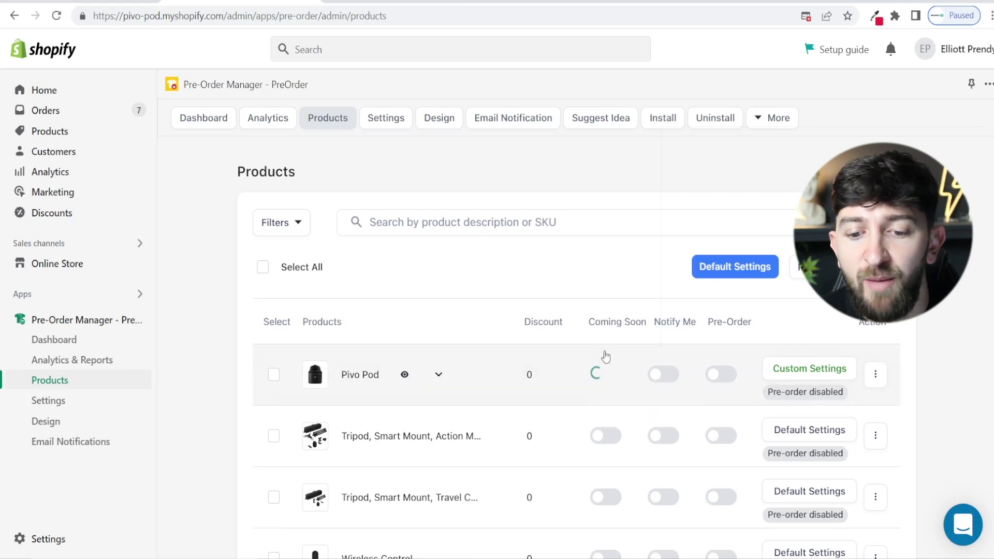
left_click(663, 380)
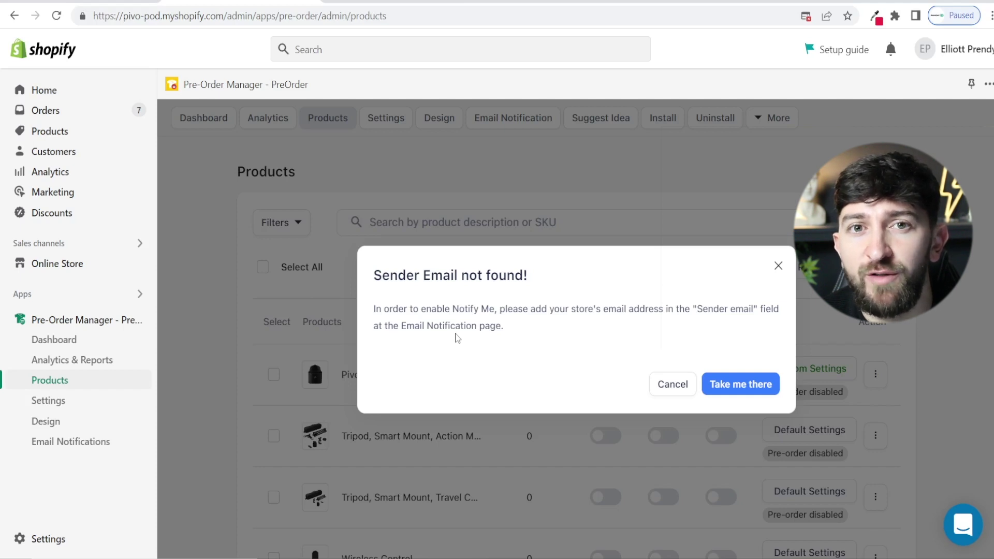
Go to the email notification settings and save them with sender name Pivo Pod and the store's sender e-mail address.
left_click(739, 384)
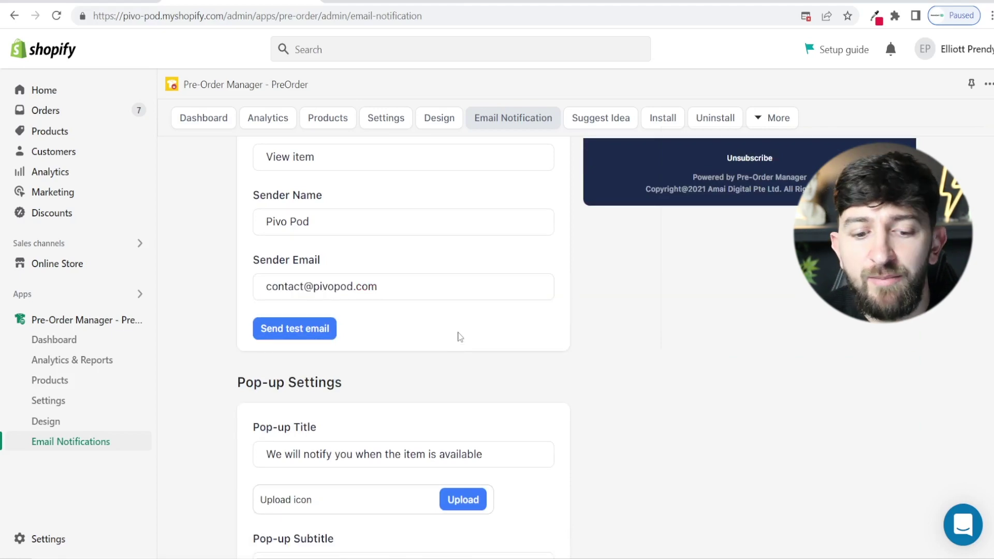
scroll(458, 336, "down", 15)
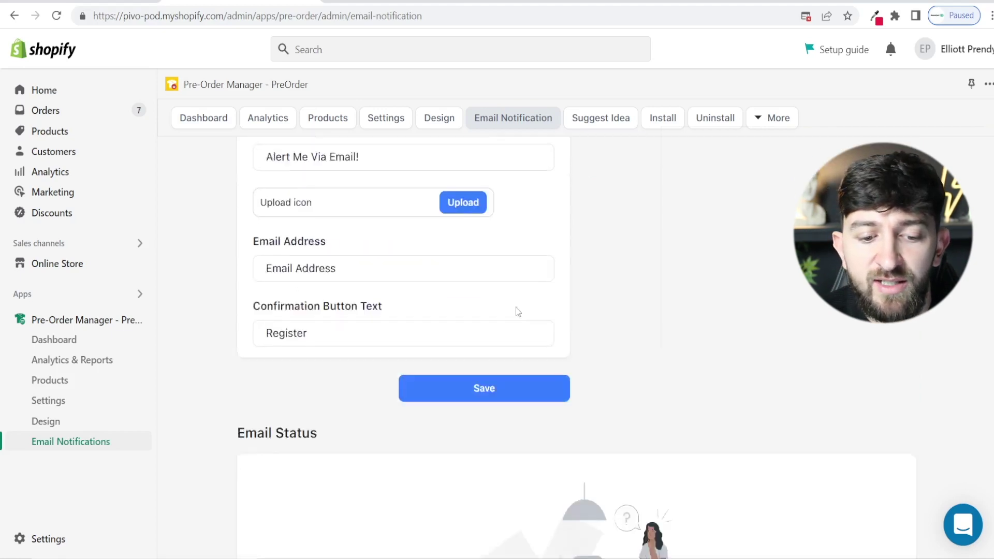
scroll(514, 309, "up", 2)
left_click(479, 228)
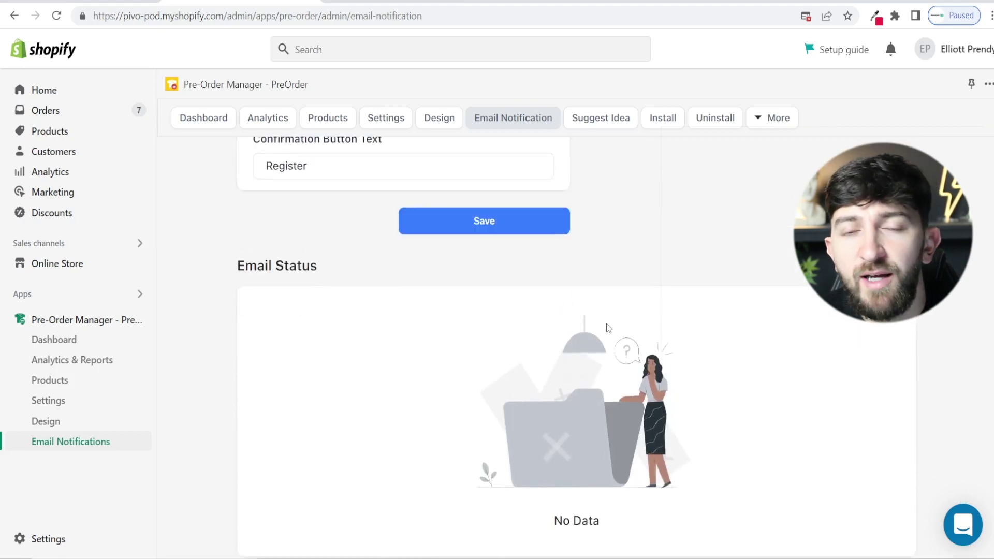
scroll(638, 320, "up", 15)
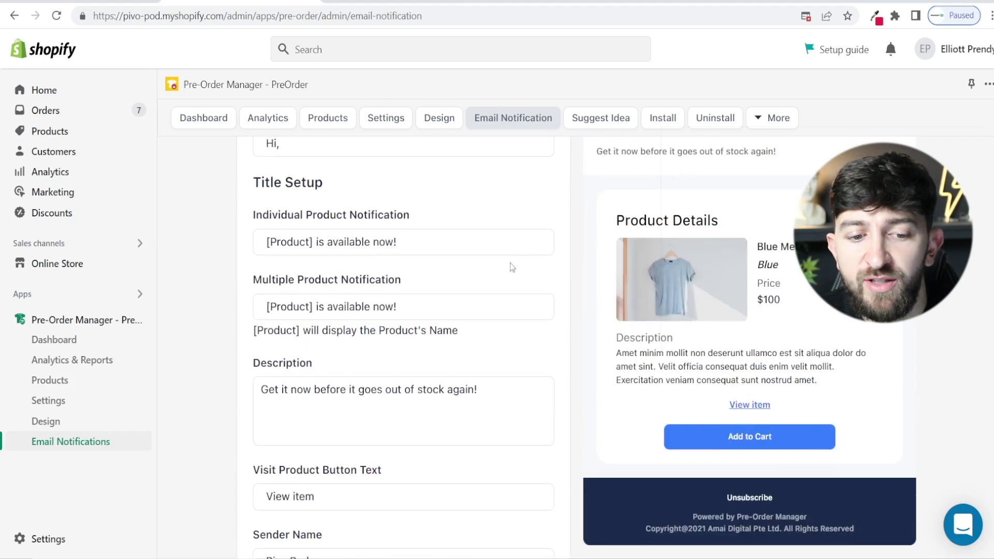
Review the email notification template's greeting, titles, description and sender details, along with the pop-up settings.
scroll(560, 267, "up", 3)
scroll(479, 268, "down", 1)
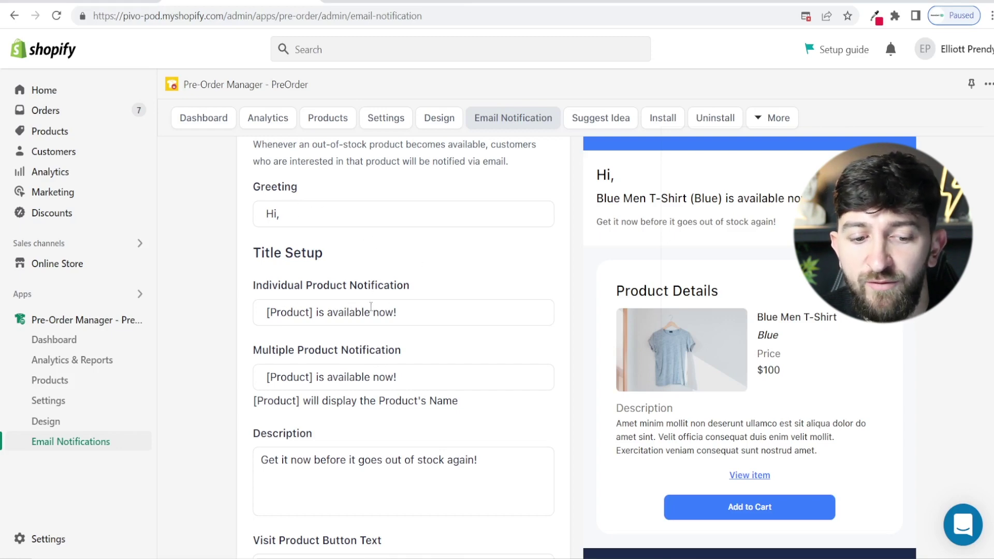
scroll(403, 311, "down", 2)
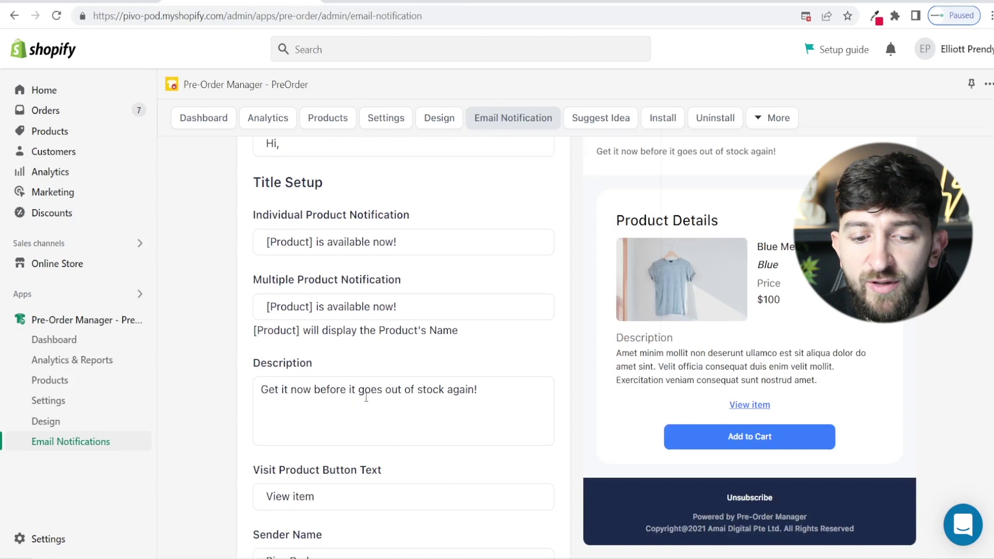
scroll(460, 386, "down", 4)
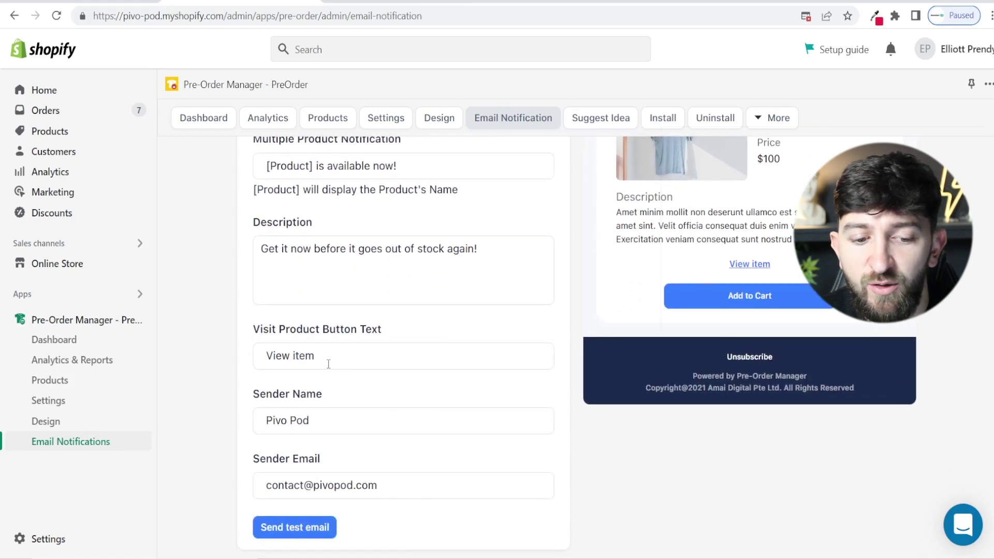
scroll(318, 356, "down", 2)
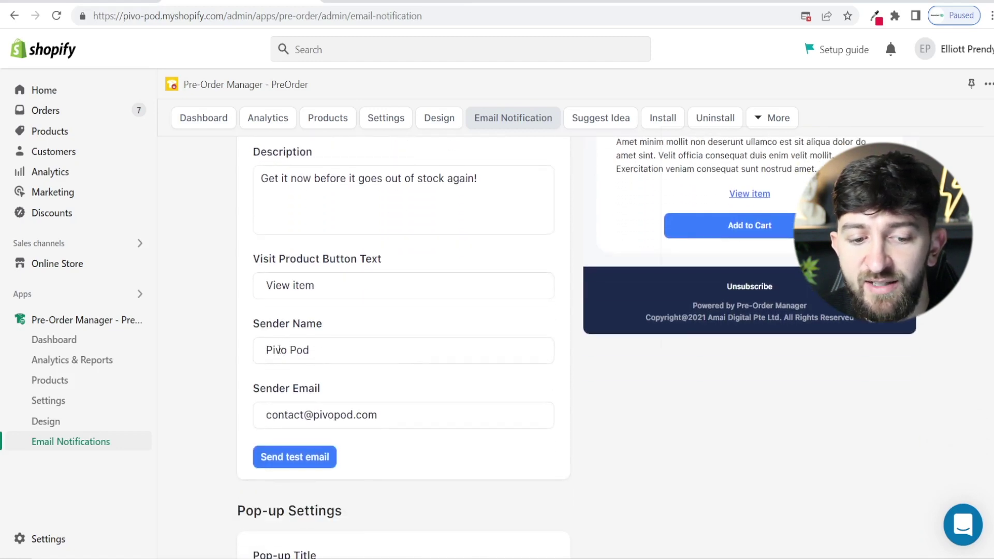
scroll(392, 310, "down", 10)
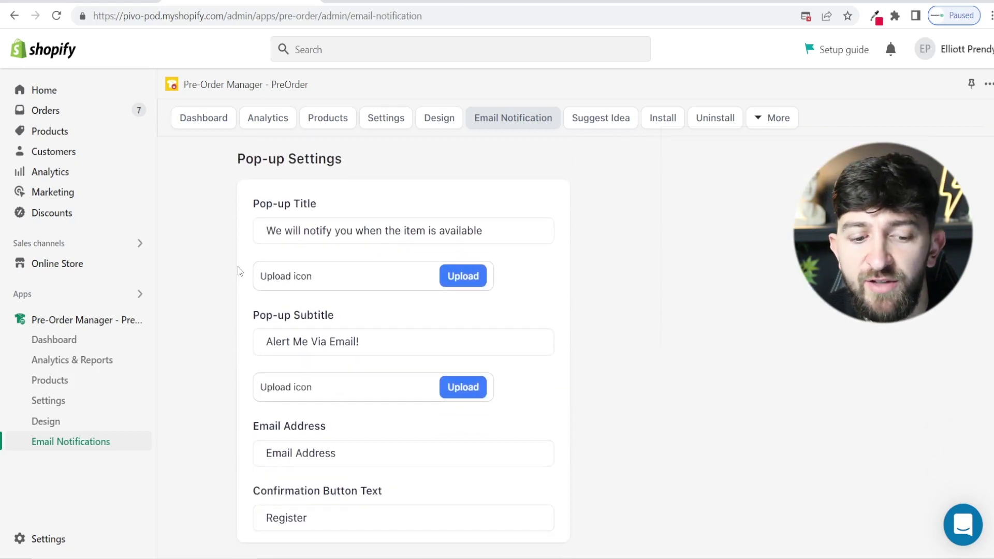
scroll(235, 268, "down", 6)
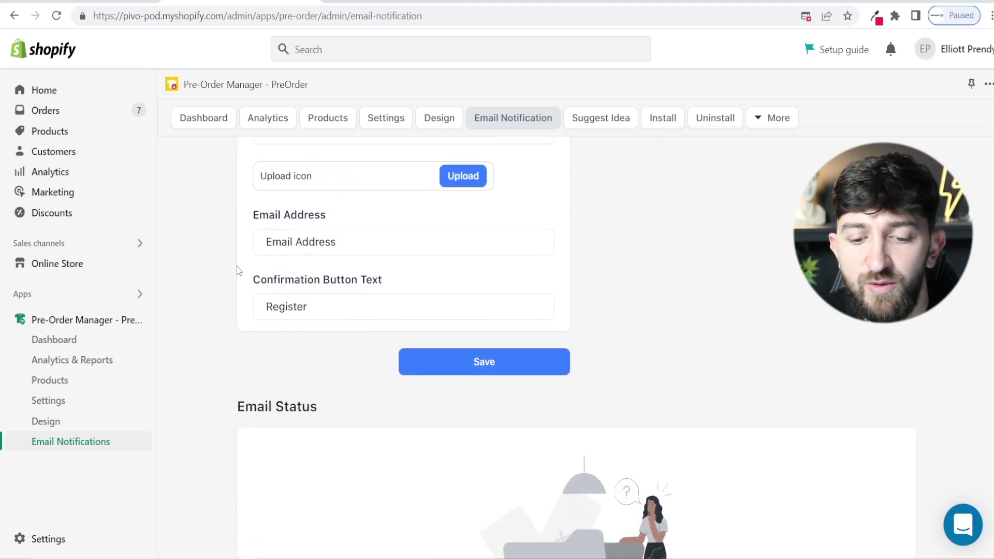
scroll(237, 267, "up", 10)
scroll(237, 266, "up", 20)
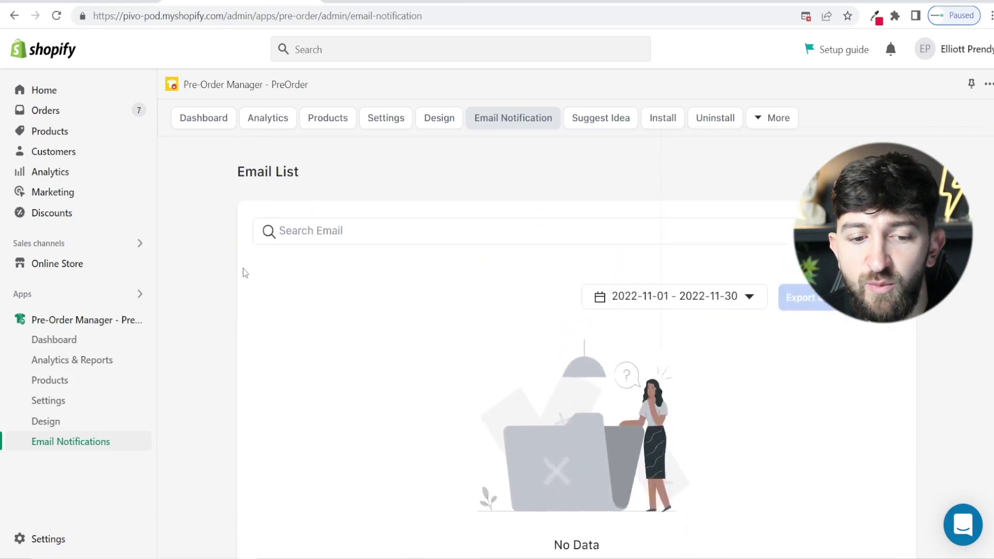
Enable Notify Me for the Pivo Pod in the product list and preview the notification pop-up on its store page.
left_click(328, 119)
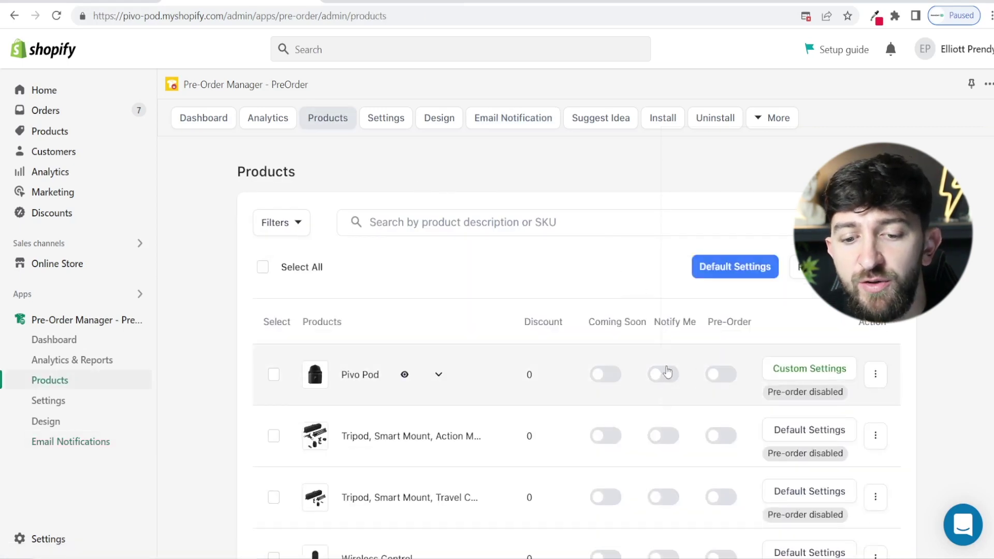
left_click(663, 375)
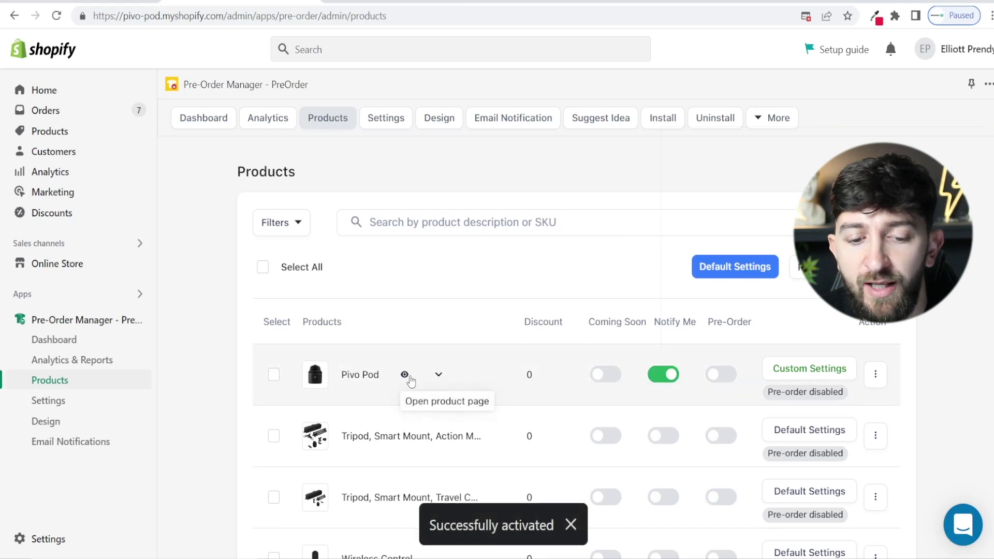
left_click(405, 376)
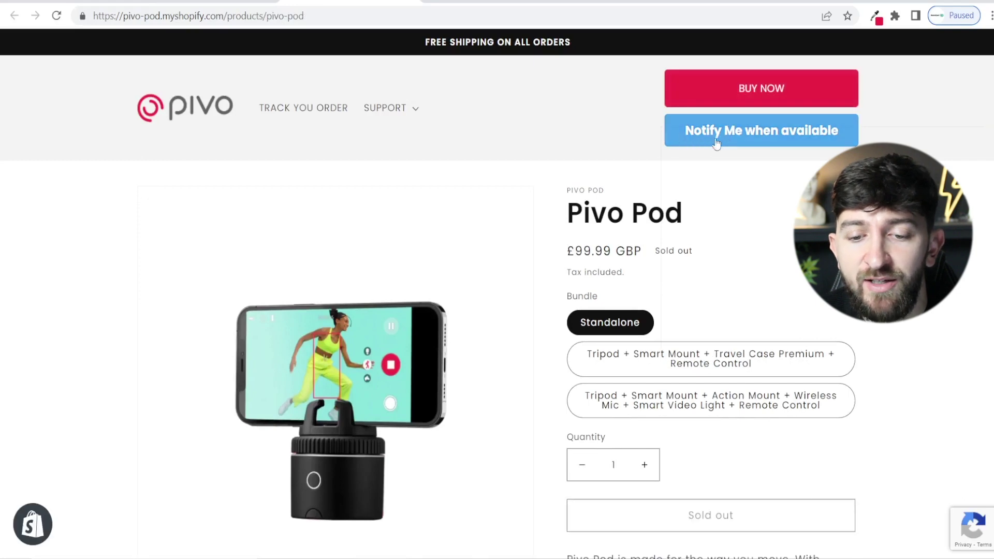
left_click(761, 135)
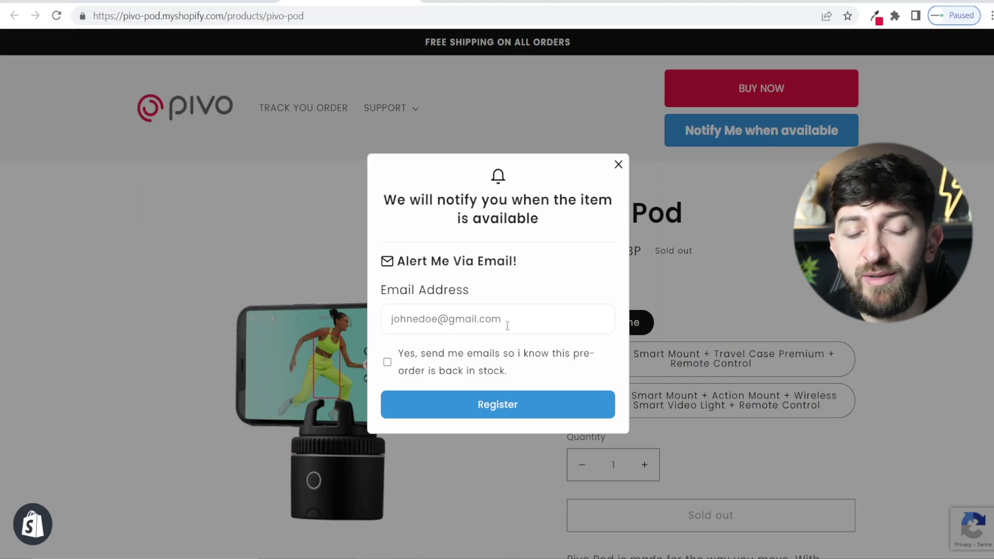
left_click(618, 164)
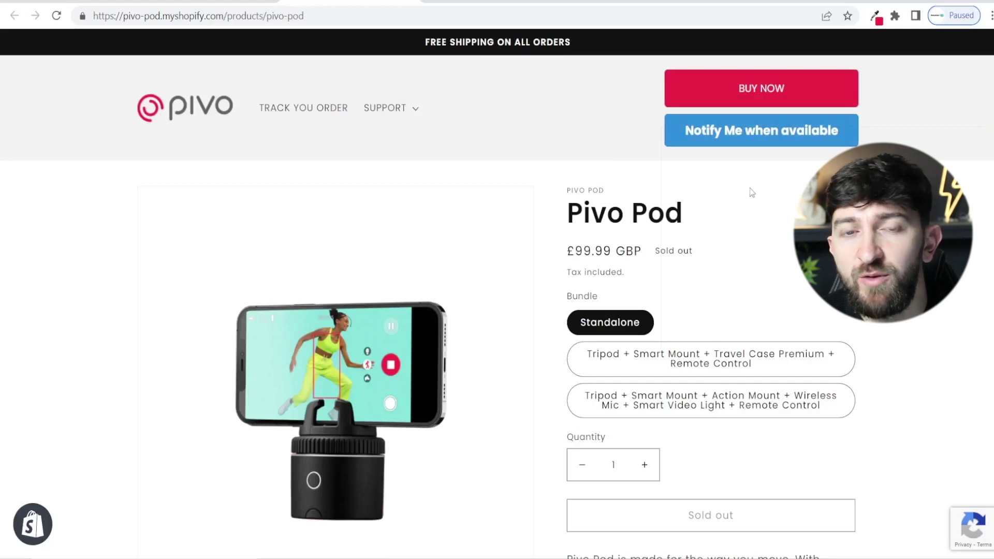
Go through the store's home page to the Pivo Pod's full details and check the Notify Me pop-up again.
left_click(197, 127)
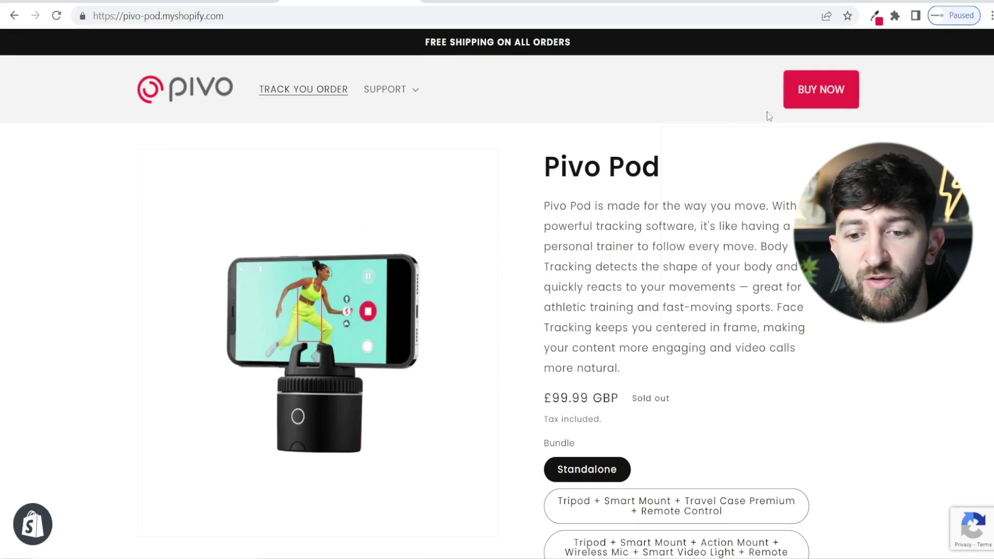
scroll(767, 162, "down", 6)
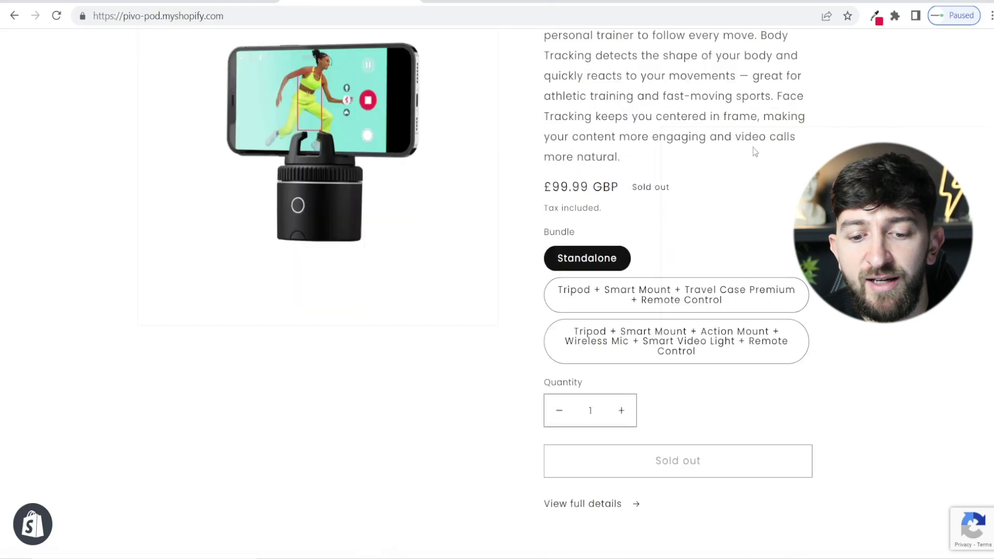
left_click(596, 362)
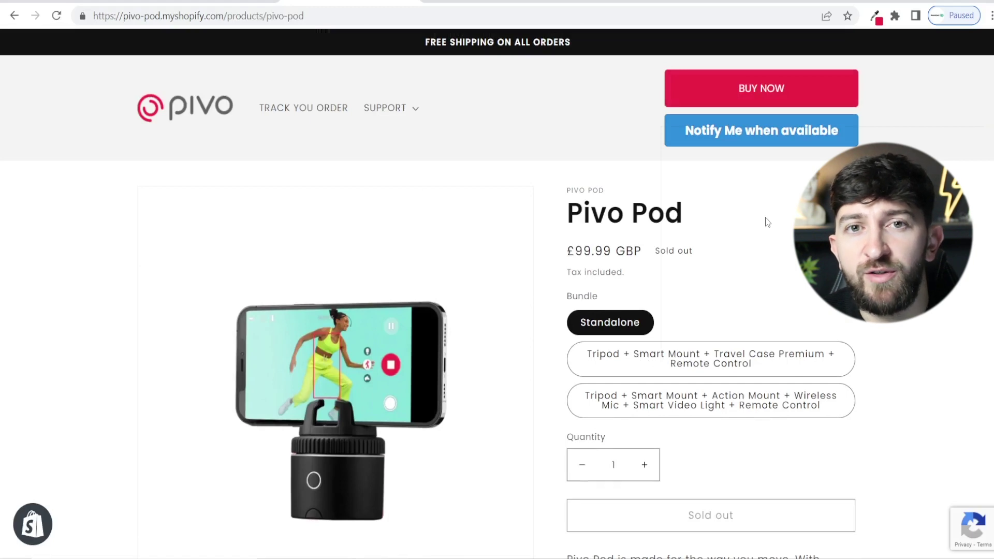
left_click(740, 135)
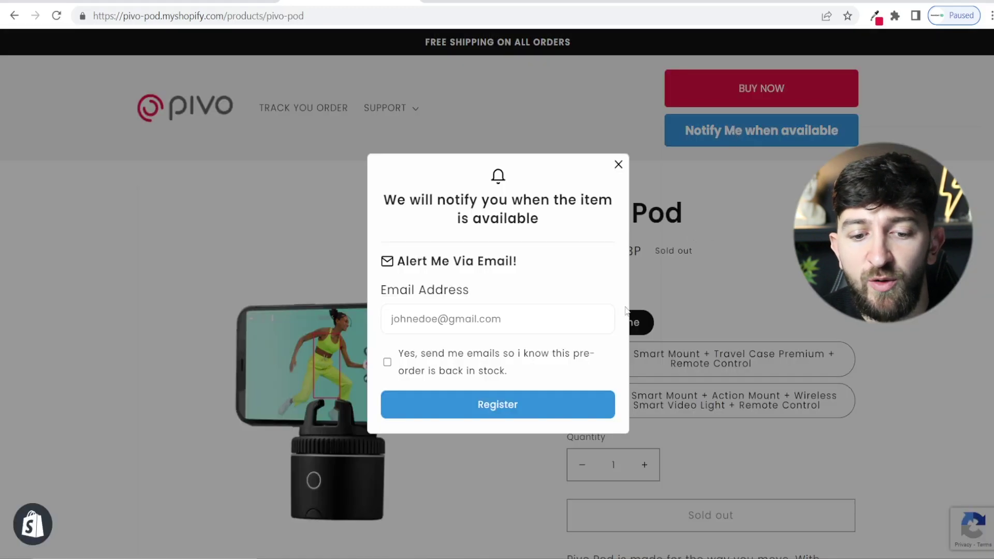
left_click(618, 164)
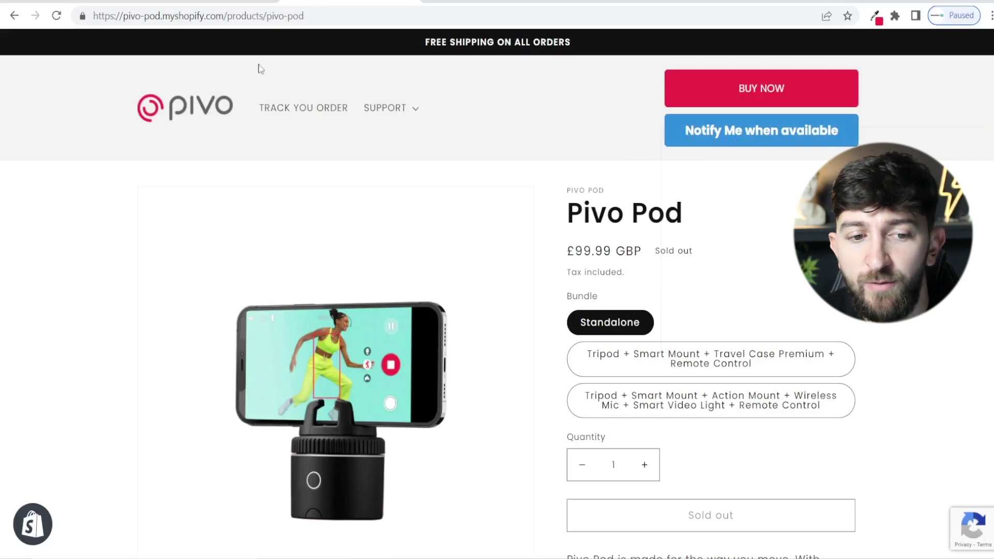
In the app's design settings, set the Notify Me button's colour and border colour to #ec2544 and save.
key("ctrl+w")
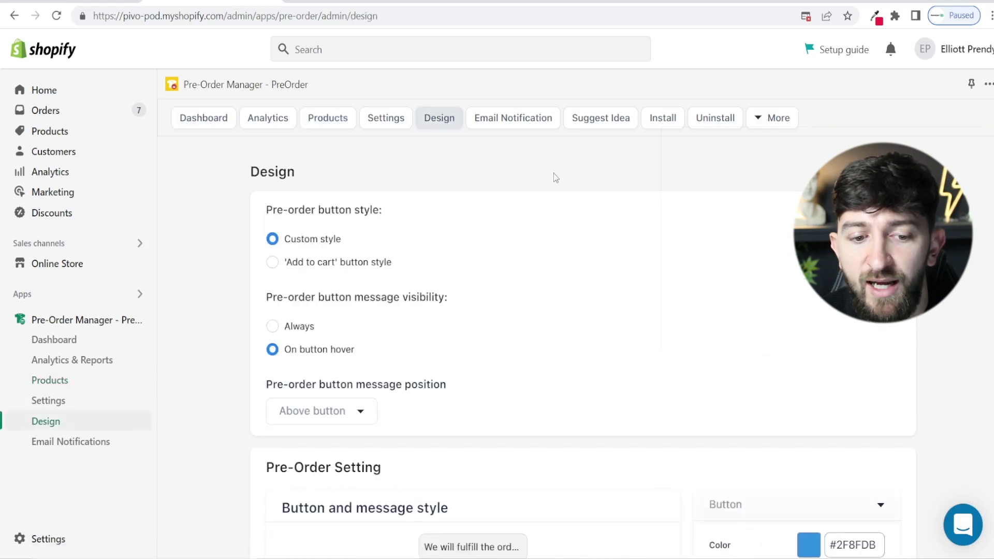
scroll(600, 171, "down", 20)
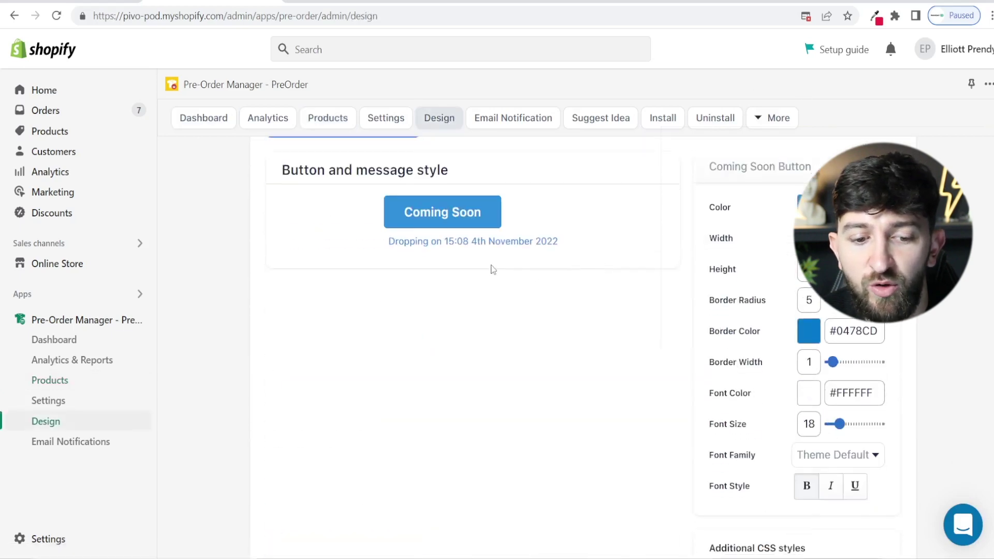
scroll(537, 300, "down", 4)
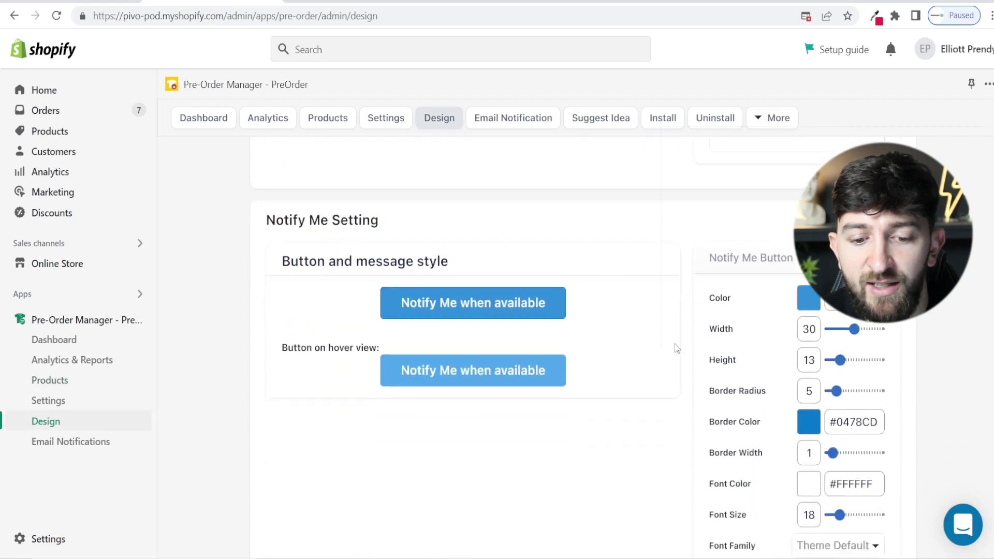
left_click(875, 15)
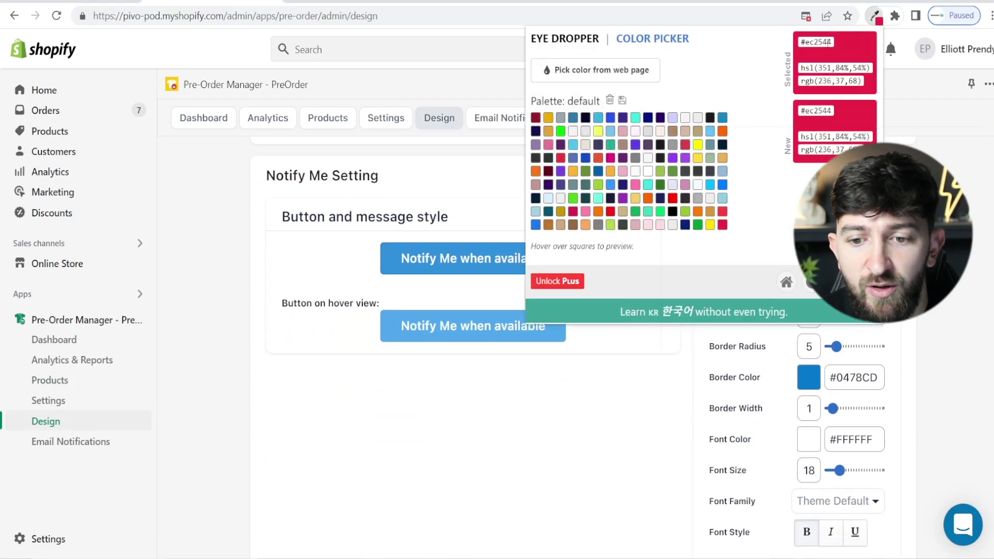
key("Escape")
type("#ec2544")
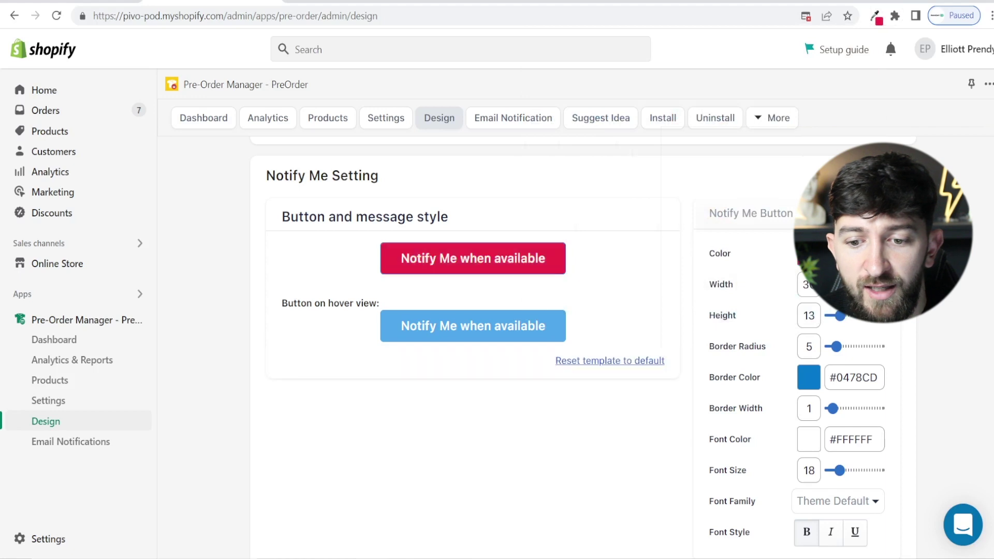
triple_click(861, 374)
type("#ec2544")
scroll(925, 336, "down", 4)
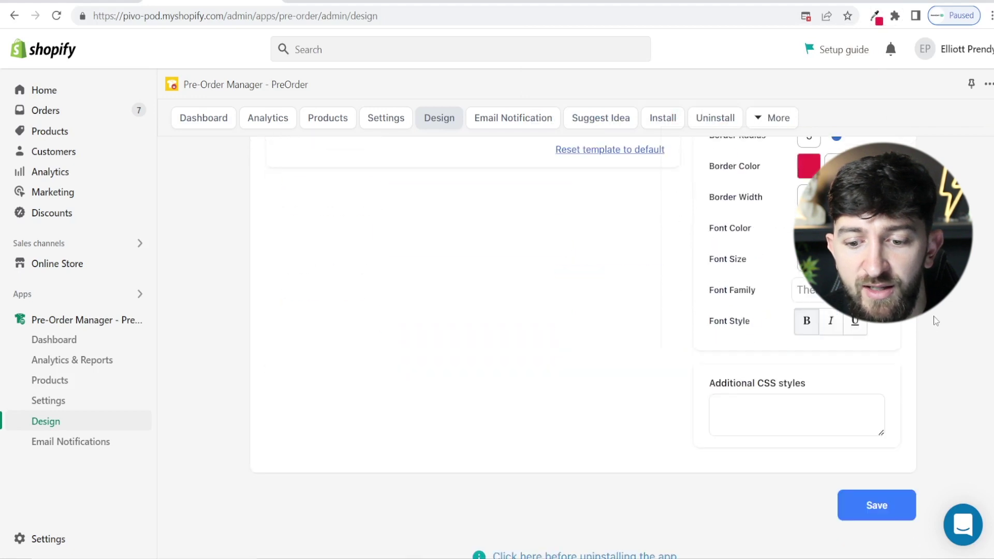
left_click(876, 505)
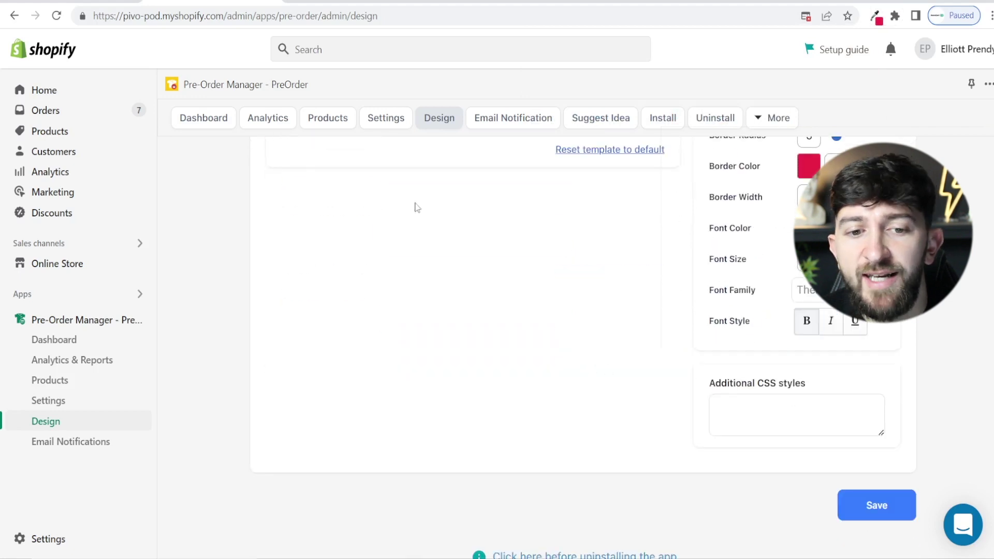
Reload the Pivo Pod's store page to check the restyled Notify Me button and open its pop-up.
left_click(354, 2)
left_click(63, 18)
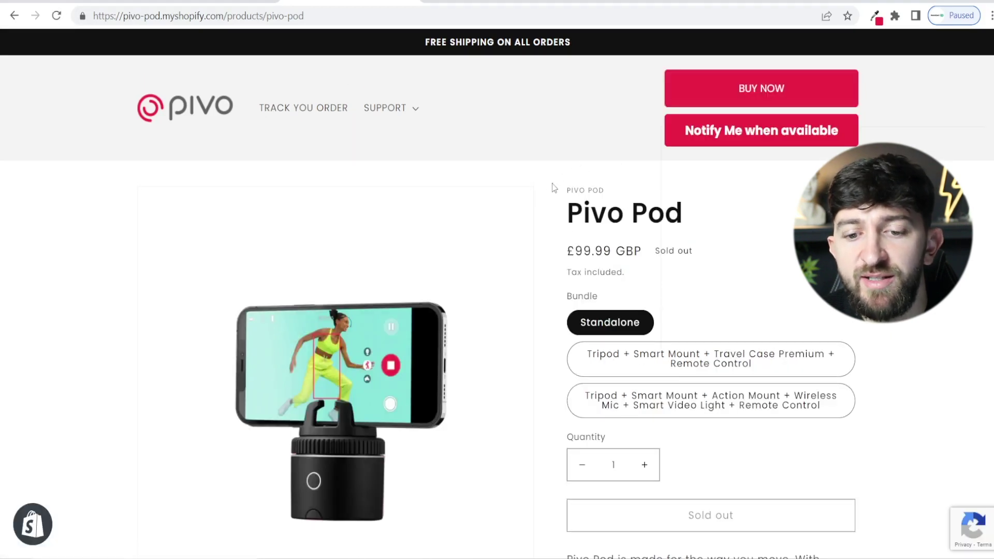
left_click(694, 137)
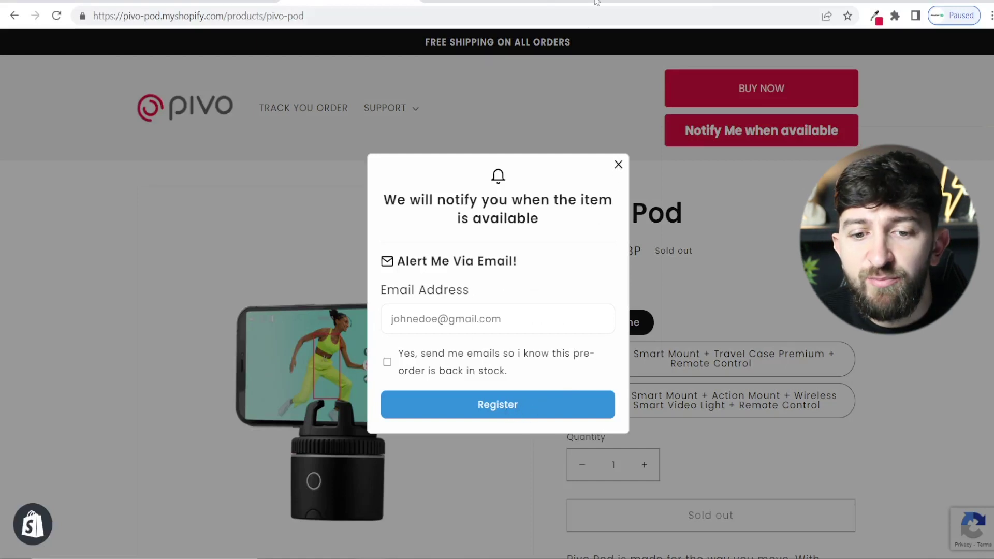
Return to the app's product list and turn off Notify Me for the Pivo Pod.
key("ctrl+Tab")
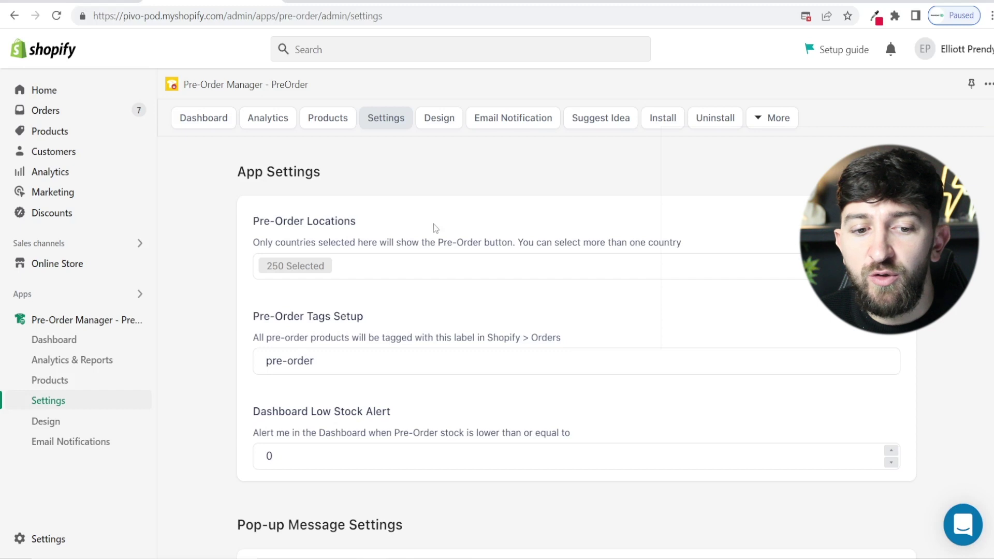
left_click(319, 120)
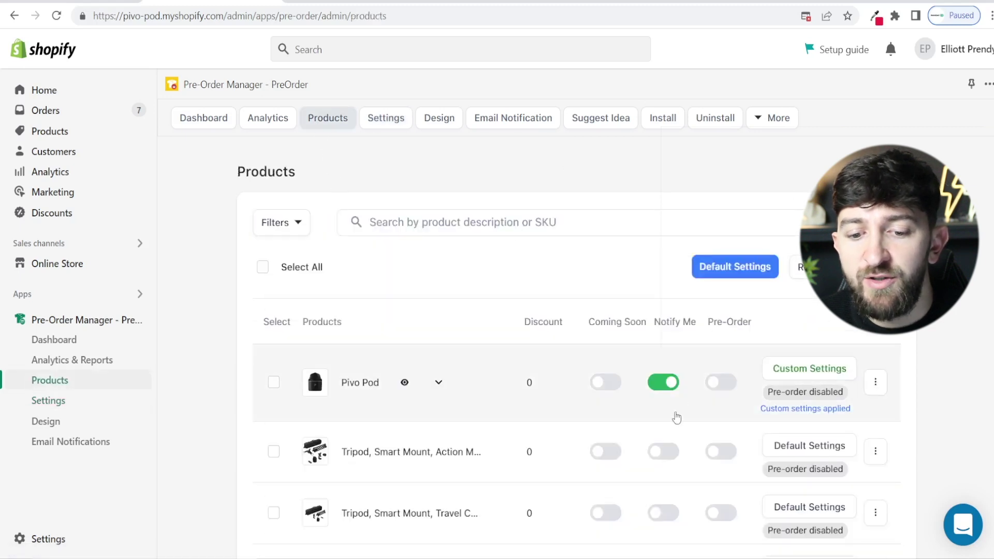
left_click(667, 373)
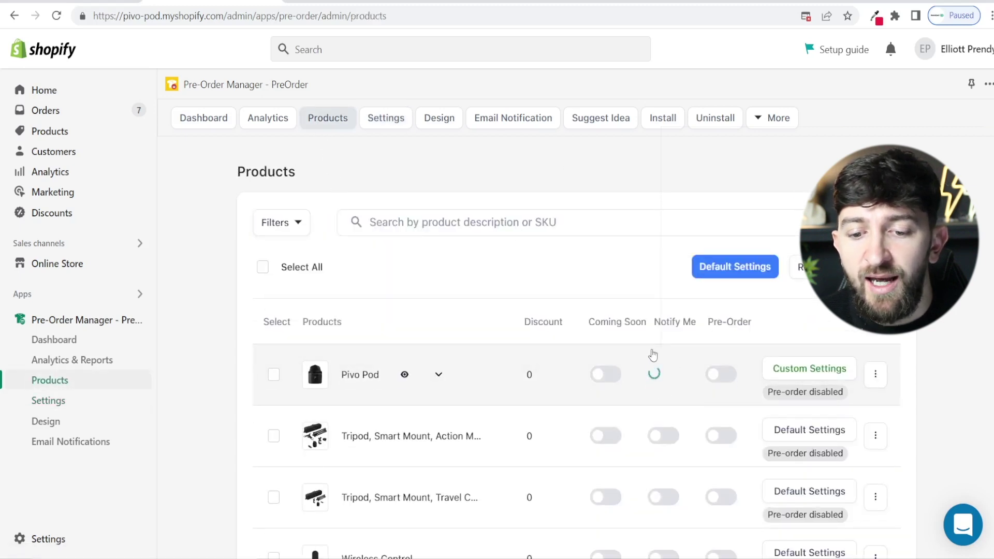
Open the Pivo Pod's custom settings and follow the pre-order discount link to the app's discount selection settings.
left_click(809, 370)
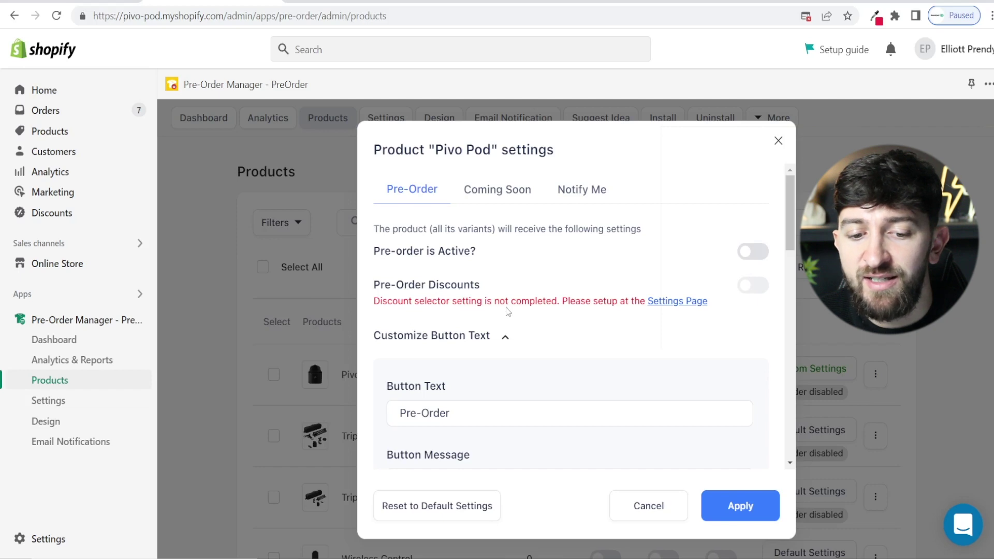
left_click(677, 302)
scroll(716, 343, "down", 10)
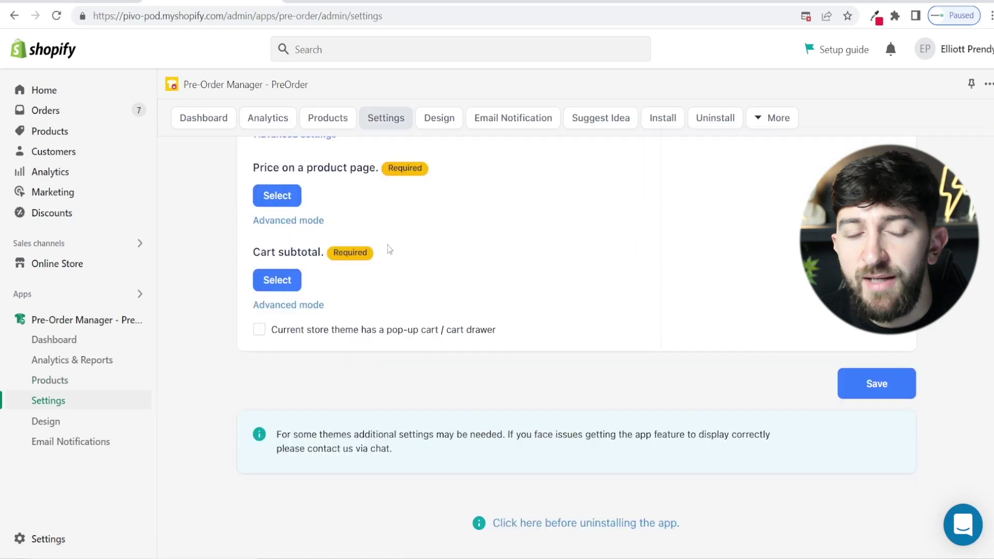
scroll(437, 250, "up", 1)
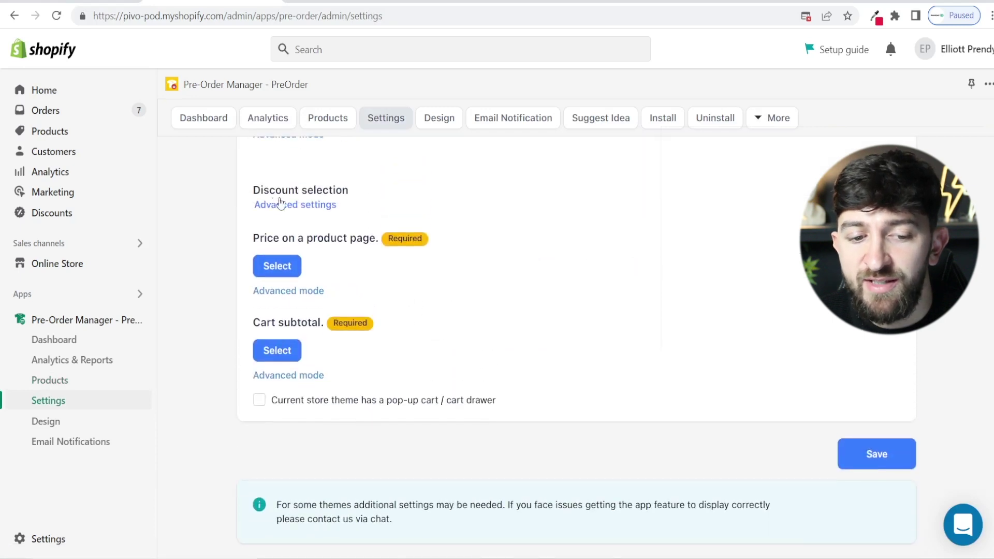
scroll(365, 217, "down", 1)
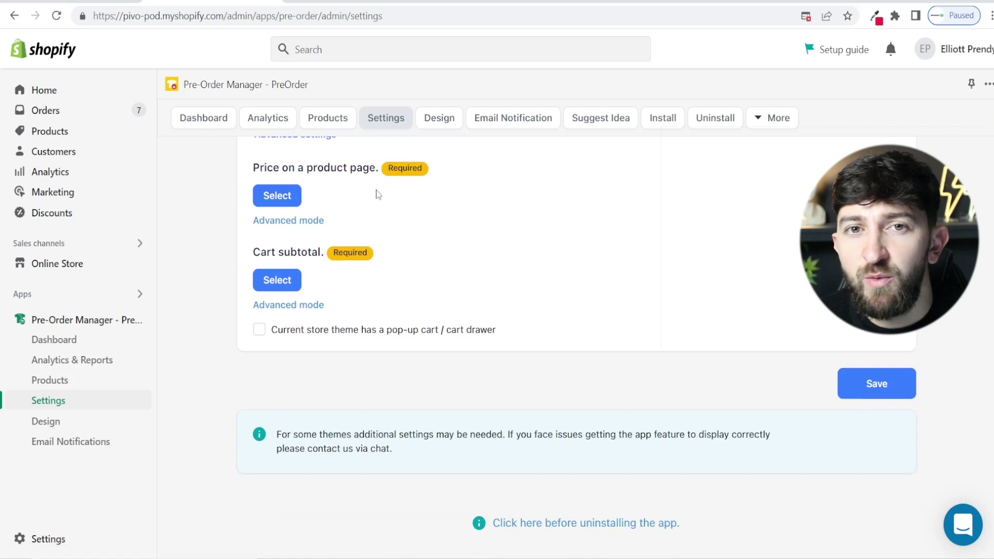
Pick the product's price on the store's product page as the discount selection's price element and save the selection.
left_click(278, 196)
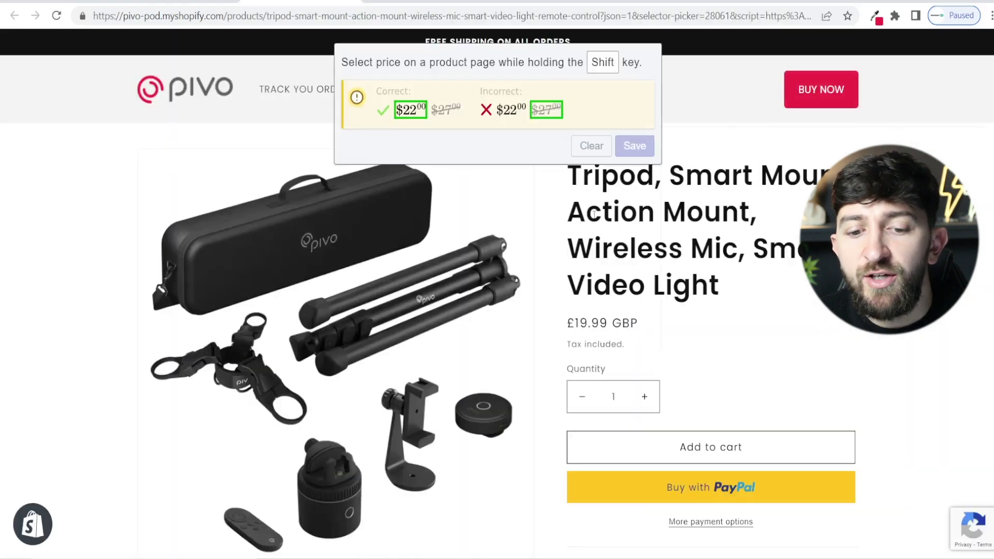
left_click(589, 326, "shift")
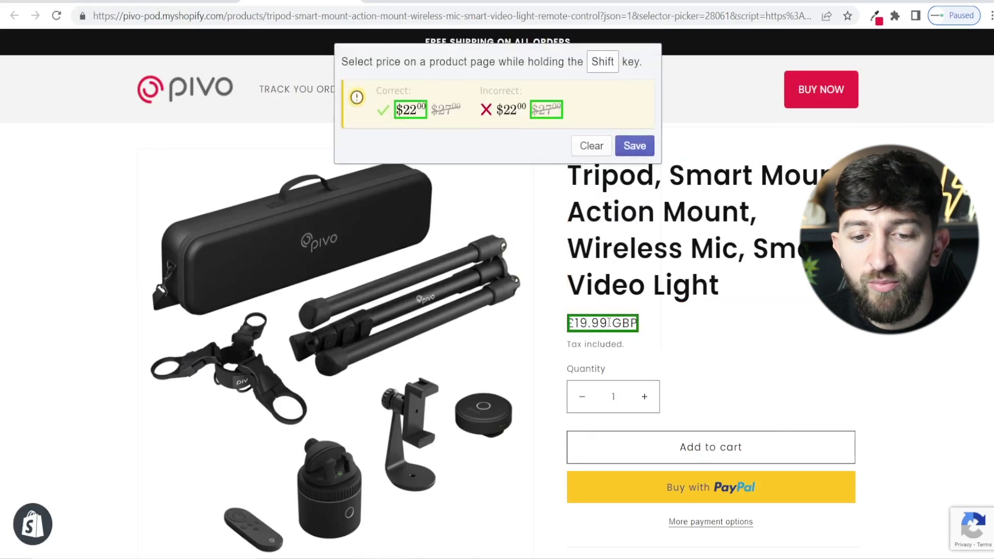
left_click(635, 146)
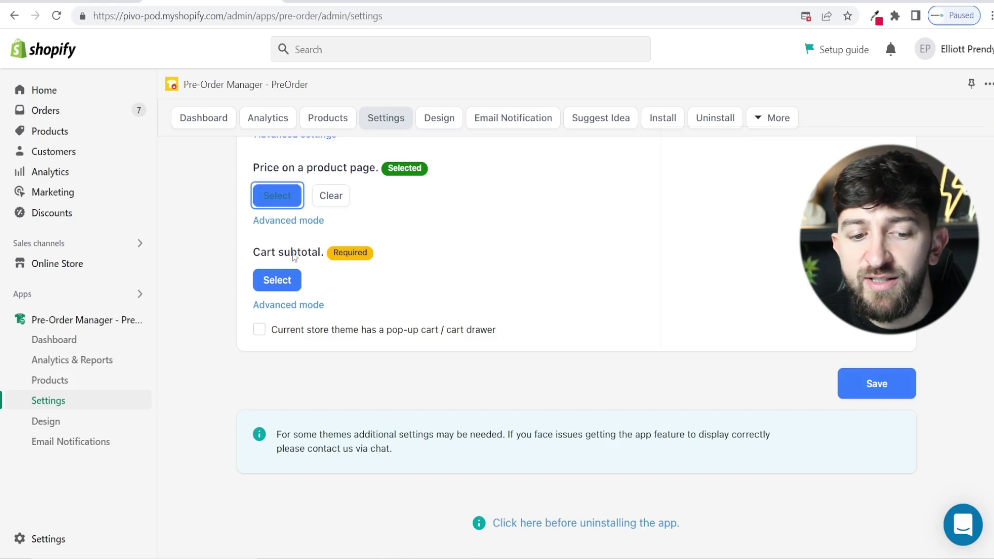
Pick the amount on the cart page as the cart subtotal element and save the app settings with the pop-up cart option off.
left_click(277, 279)
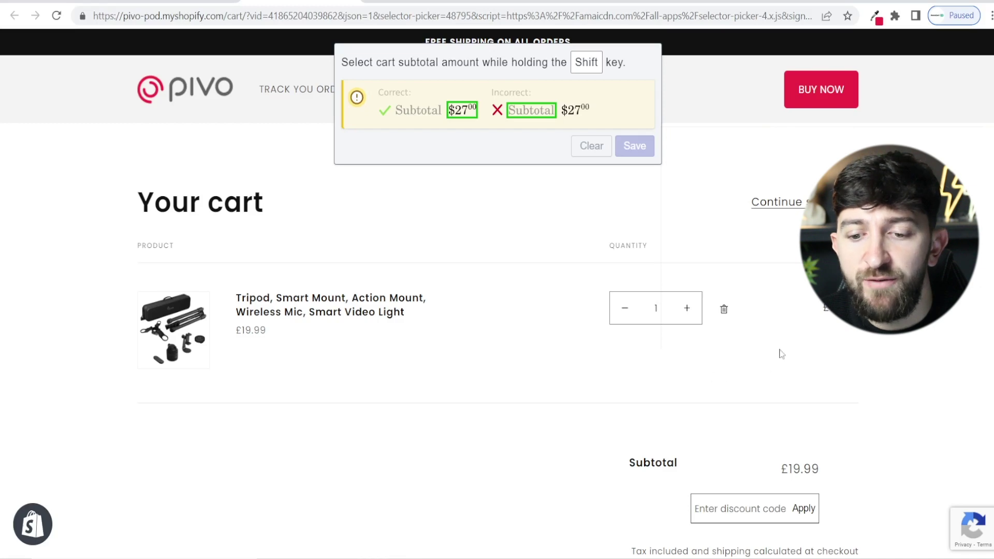
key("shift")
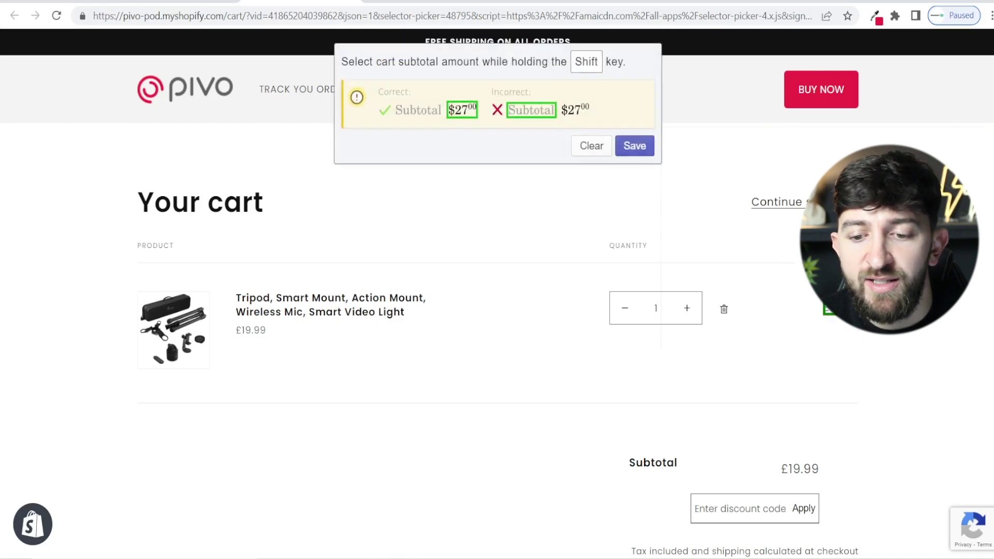
left_click(634, 146)
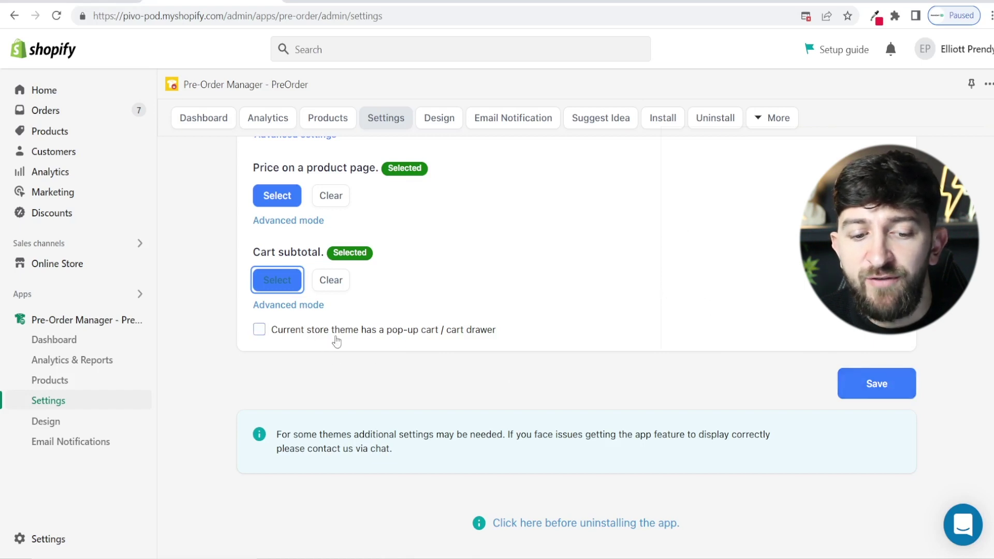
left_click(259, 330)
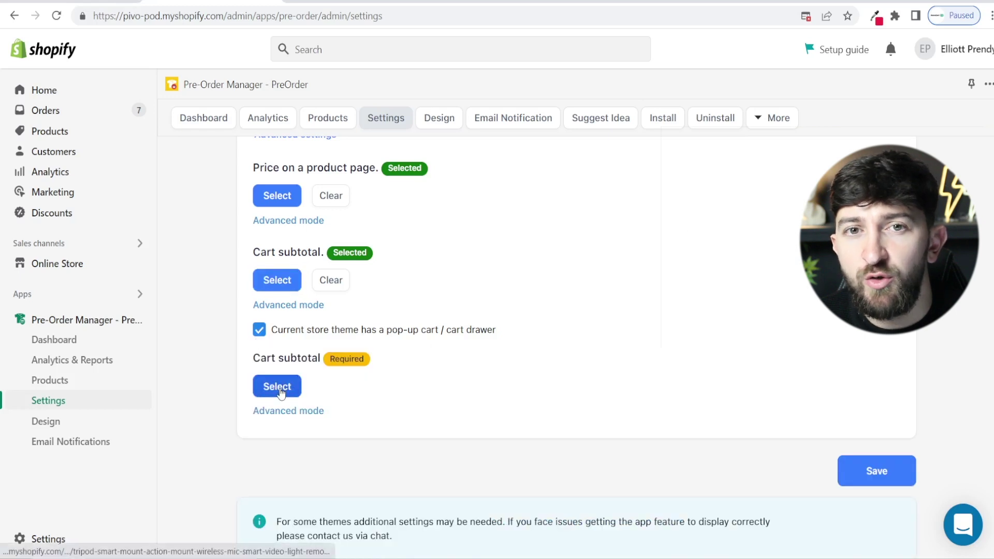
left_click(273, 334)
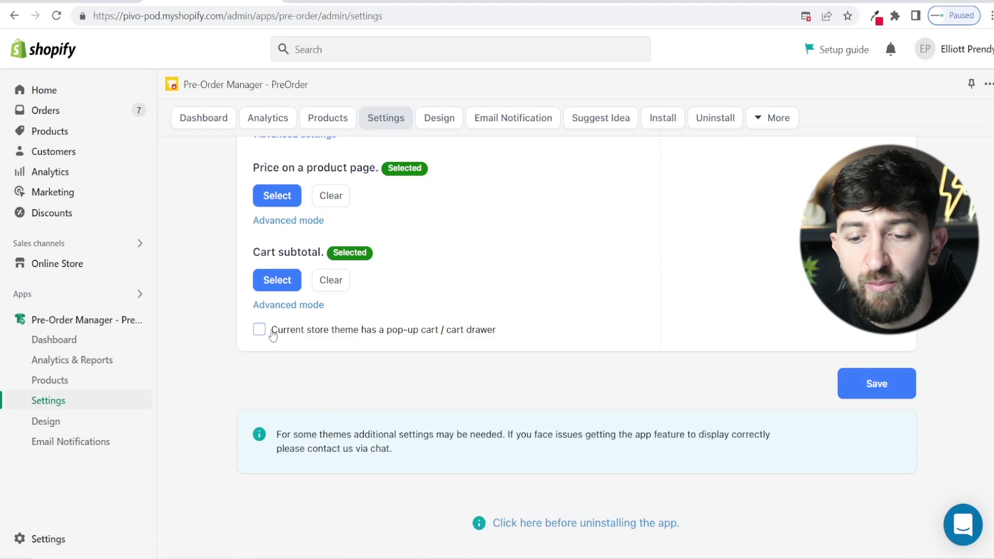
left_click(875, 383)
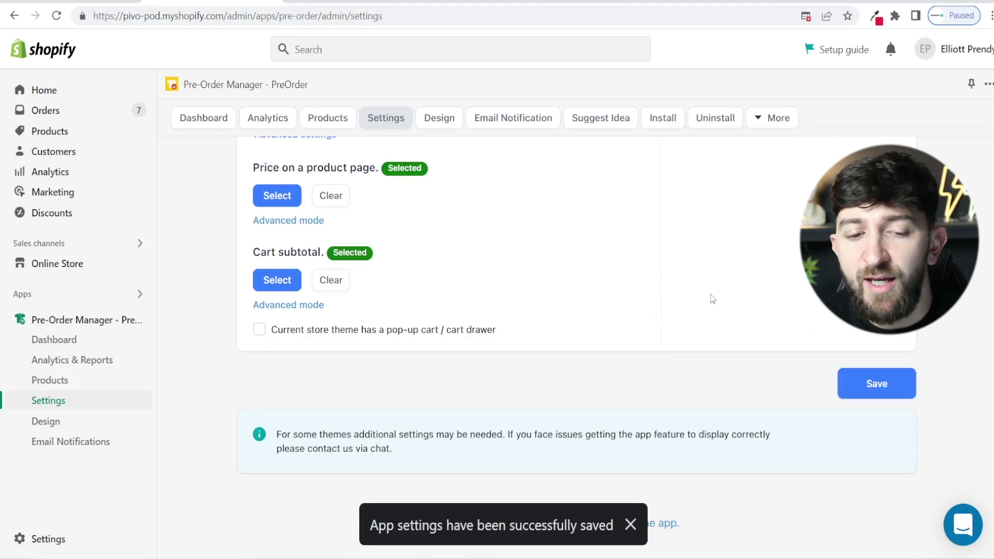
From the app's product list, preview the Pivo Pod's store page to check its price without a pre-order, and close it.
left_click(322, 127)
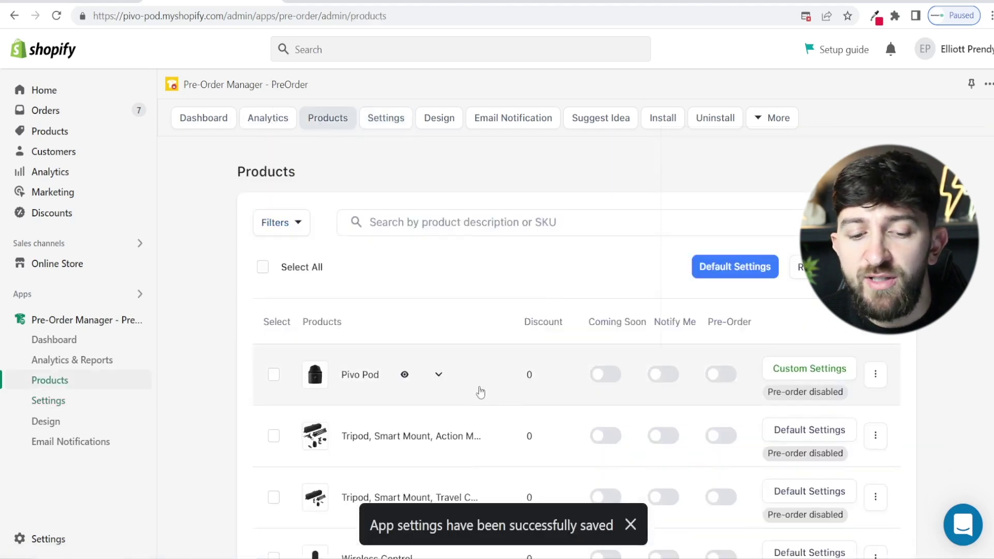
left_click(404, 374)
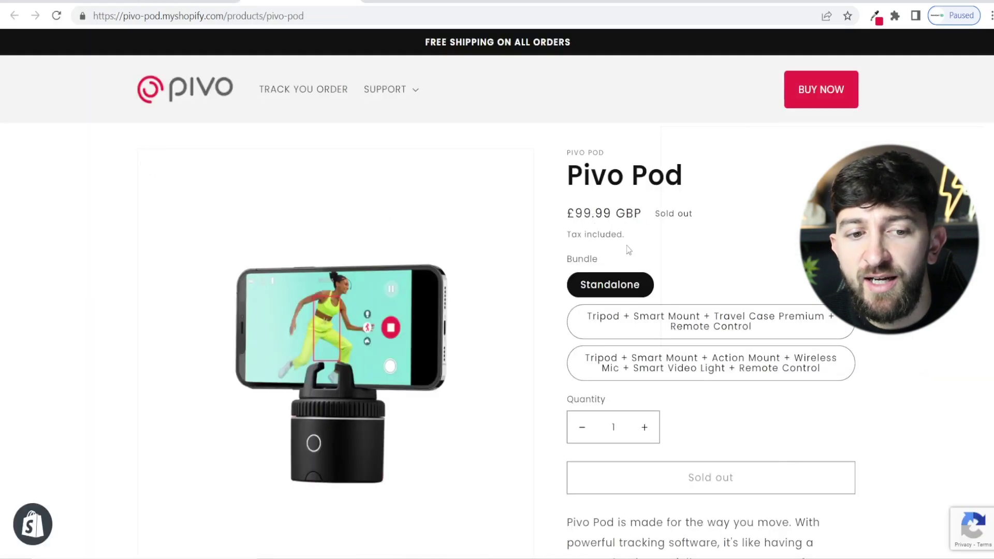
key("ctrl+w")
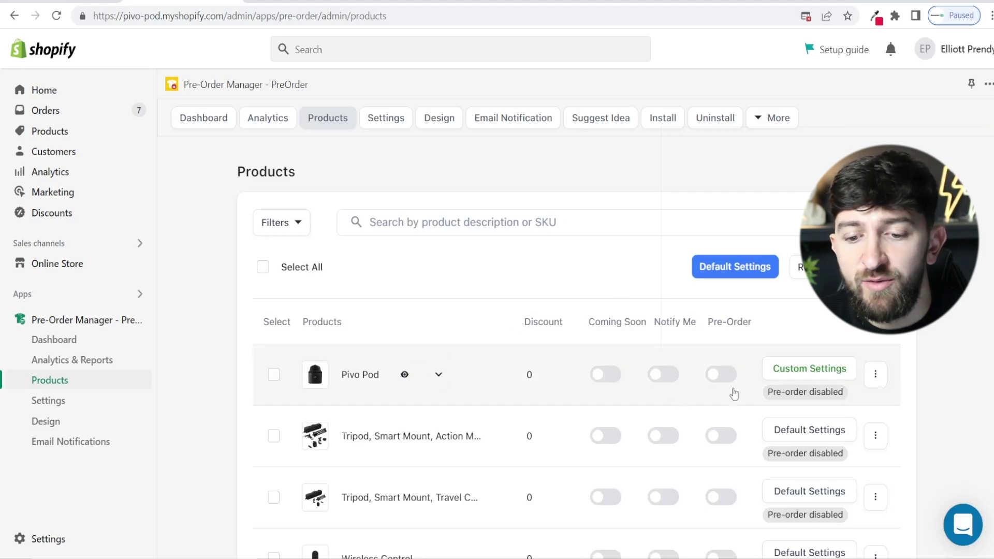
In the Pivo Pod's custom settings, enable a 15% pre-order discount, activate pre-order and apply the changes.
left_click(802, 374)
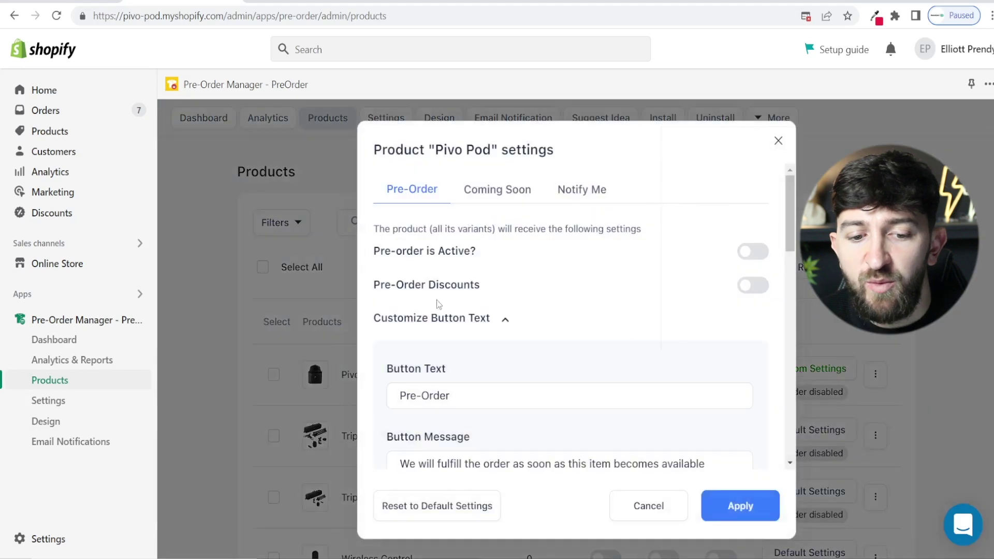
left_click(753, 286)
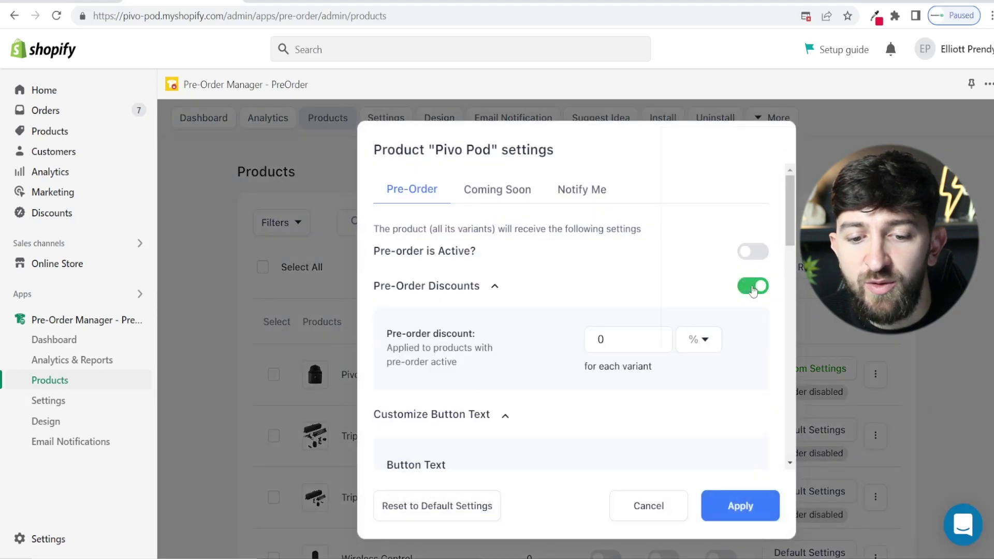
key("Tab")
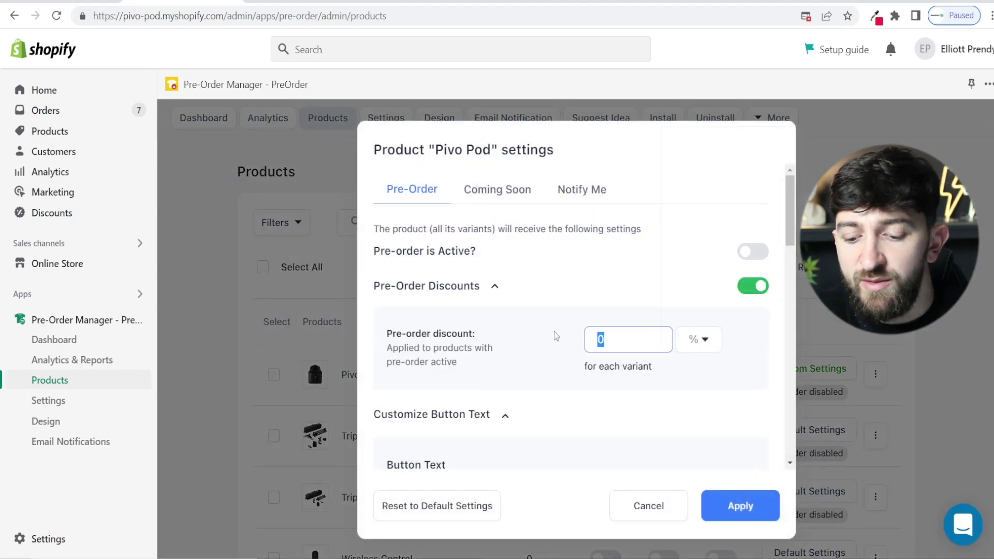
type("15")
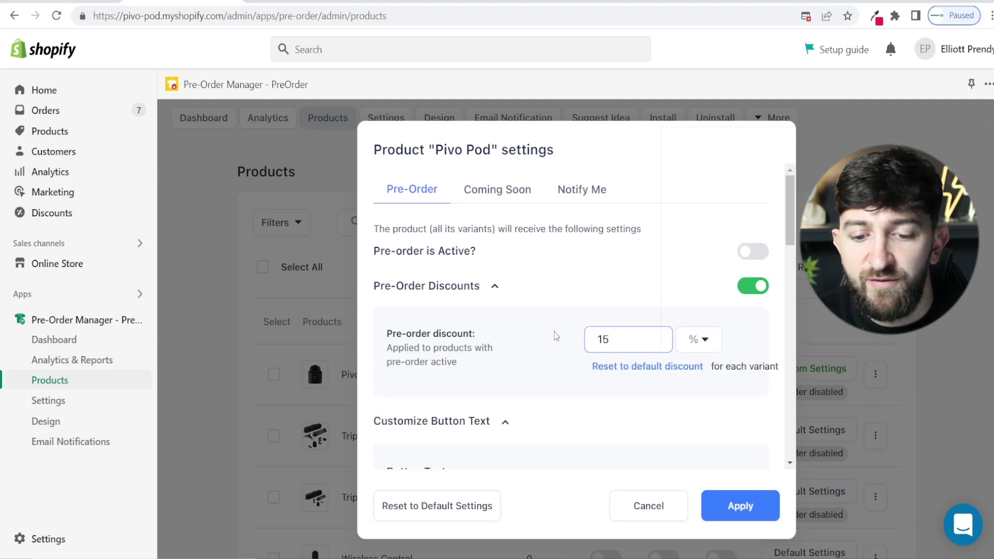
left_click(538, 341)
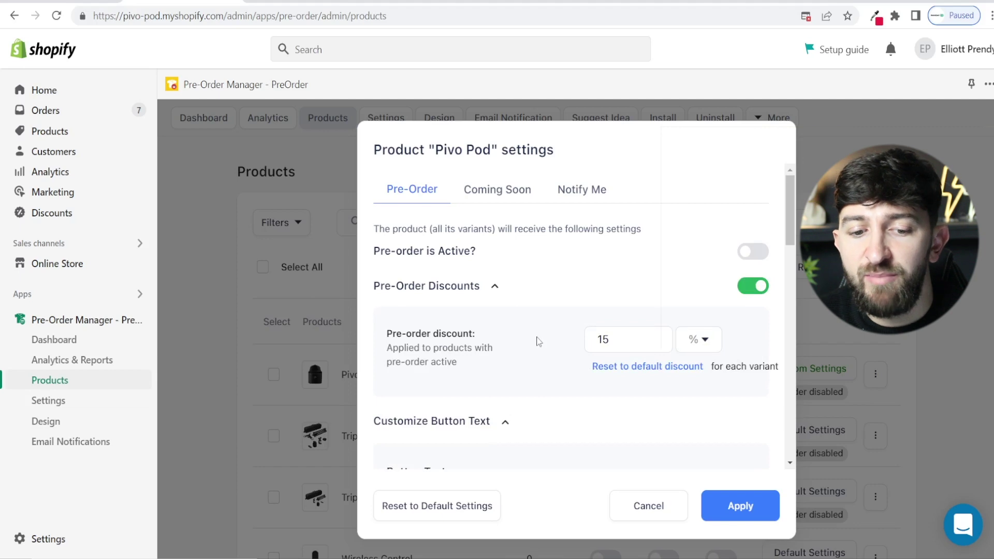
left_click(760, 254)
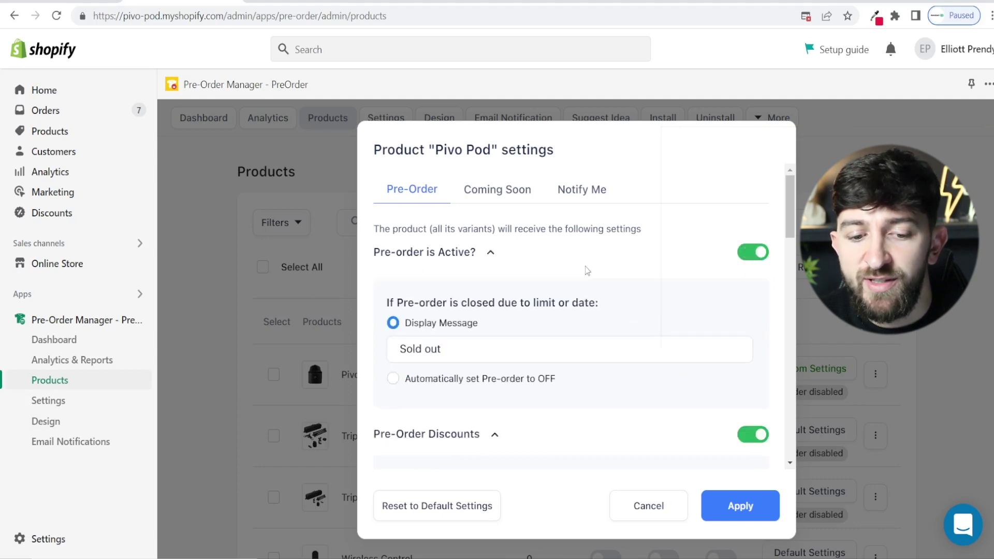
left_click(748, 509)
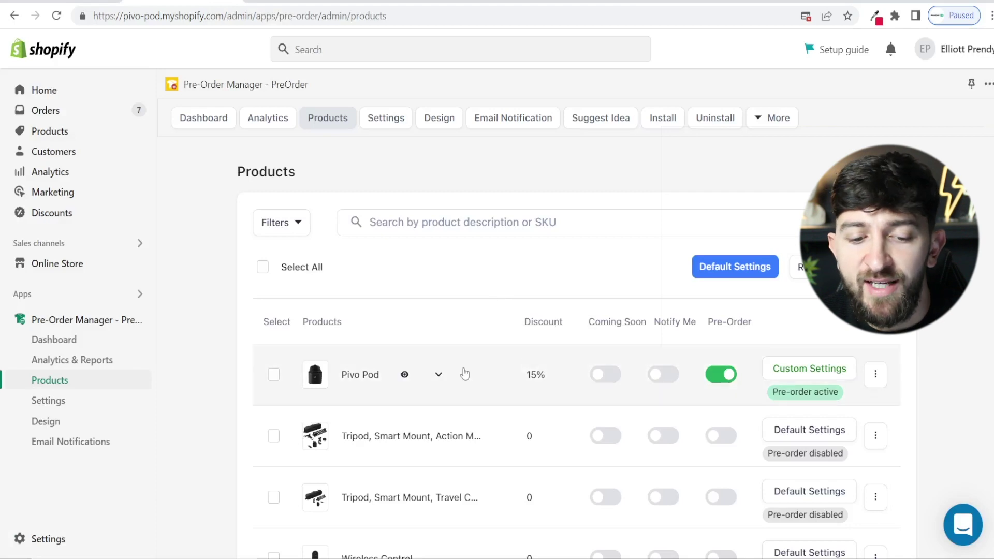
Open the Pivo Pod's store page, pre-order the Standalone bundle and dismiss the stock pop-up in the cart.
left_click(404, 374)
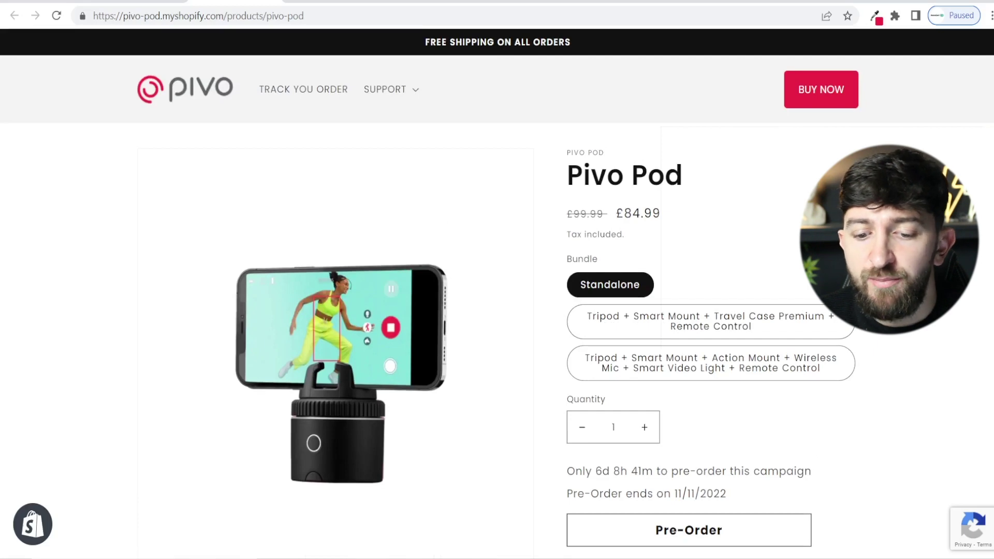
left_click(692, 527)
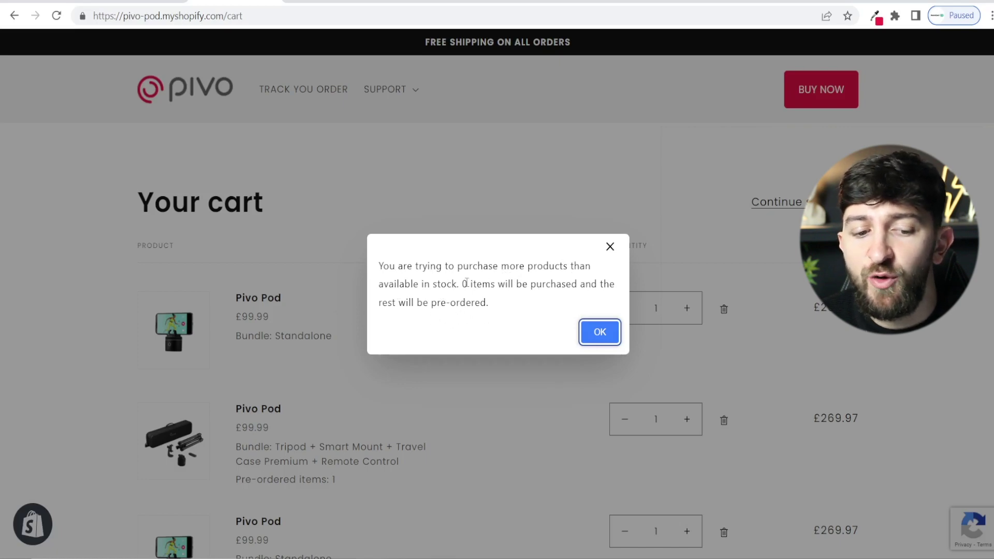
scroll(300, 312, "down", 1)
scroll(321, 436, "up", 1)
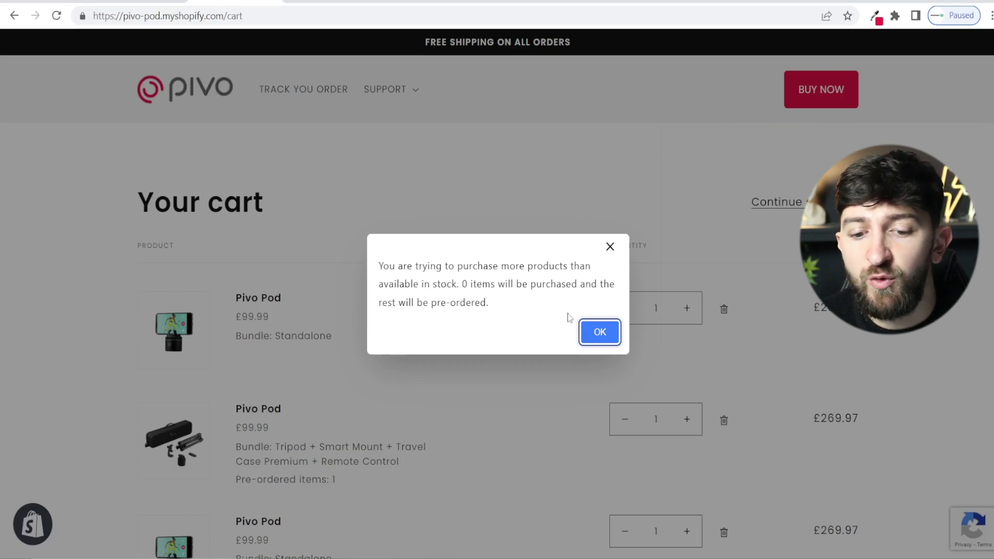
left_click(596, 333)
Return to the app's settings, review the pop-up message texts and the discount selection, and save.
left_click(145, 2)
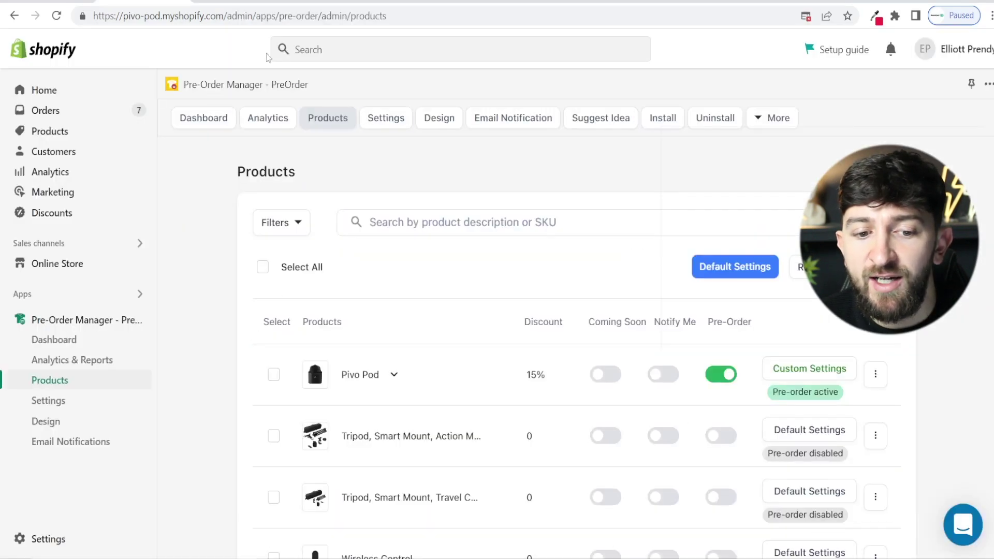
left_click(392, 126)
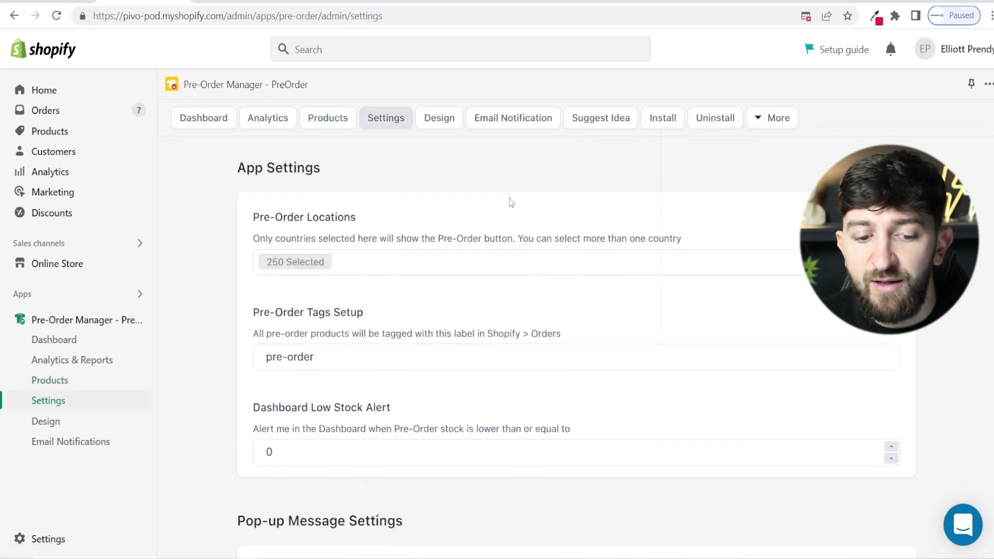
scroll(511, 202, "down", 5)
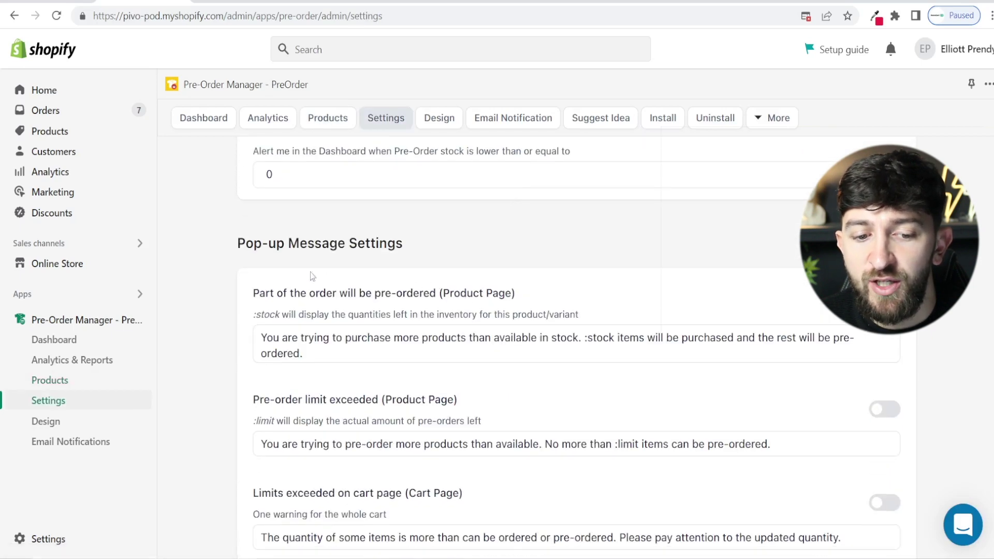
scroll(630, 269, "down", 1)
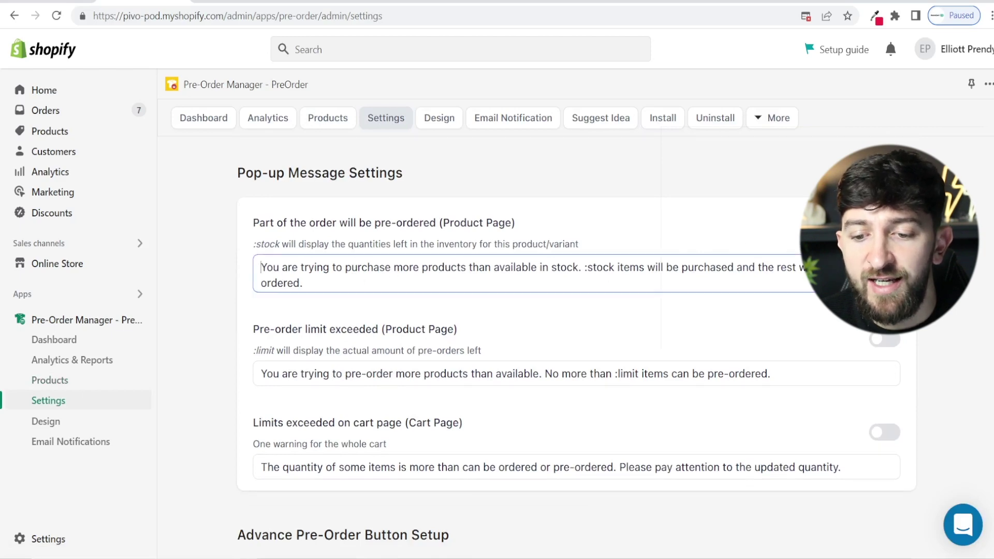
scroll(537, 336, "down", 7)
scroll(537, 337, "down", 10)
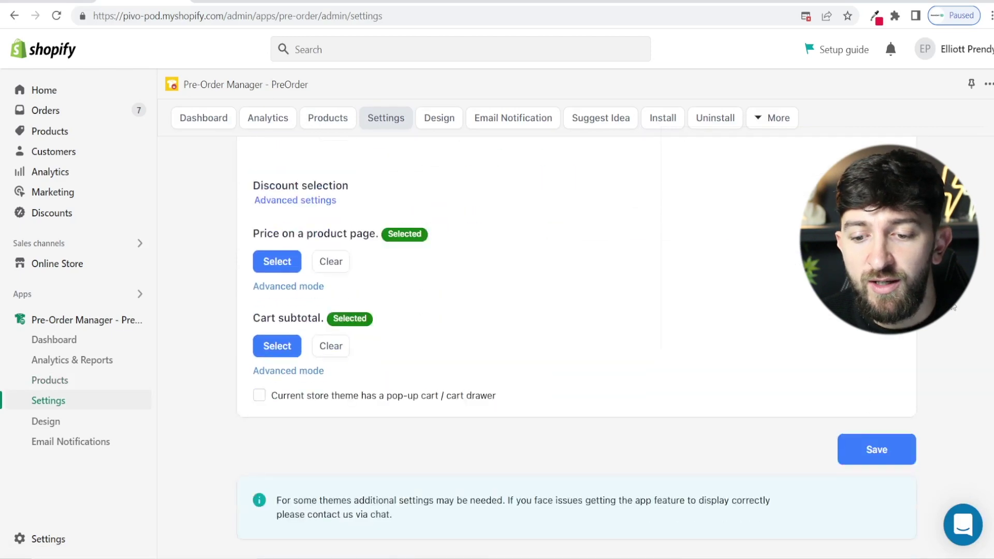
left_click(877, 383)
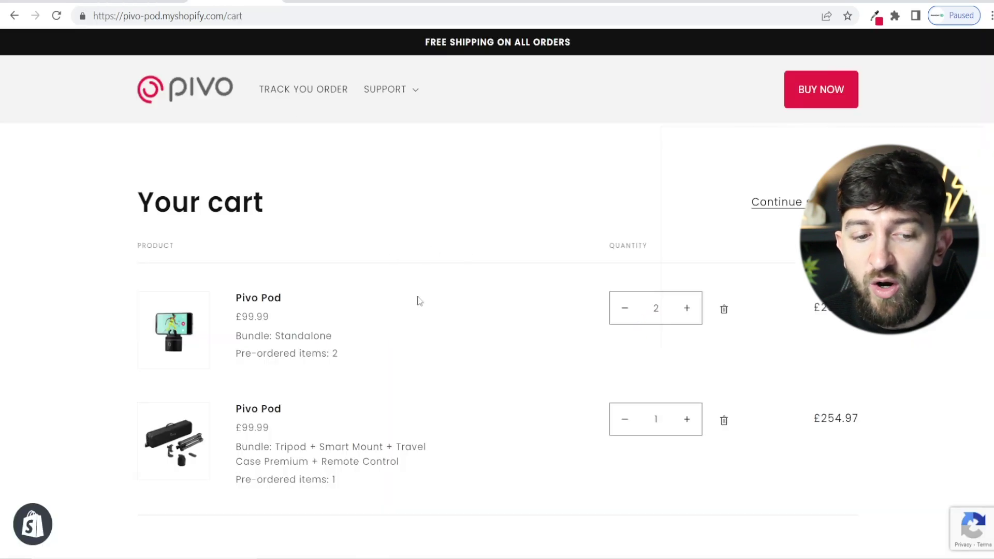
Check the pre-ordered items labels on both Pivo Pod entries in the store's cart.
scroll(390, 226, "down", 1)
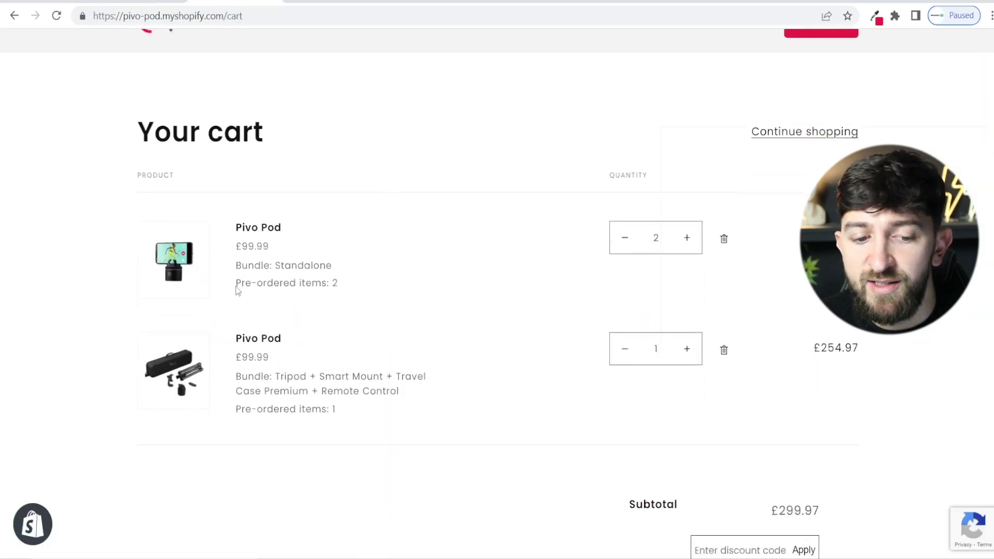
left_click_drag(236, 283, 296, 284)
left_click_drag(236, 410, 295, 410)
left_click(402, 269)
scroll(404, 269, "up", 1)
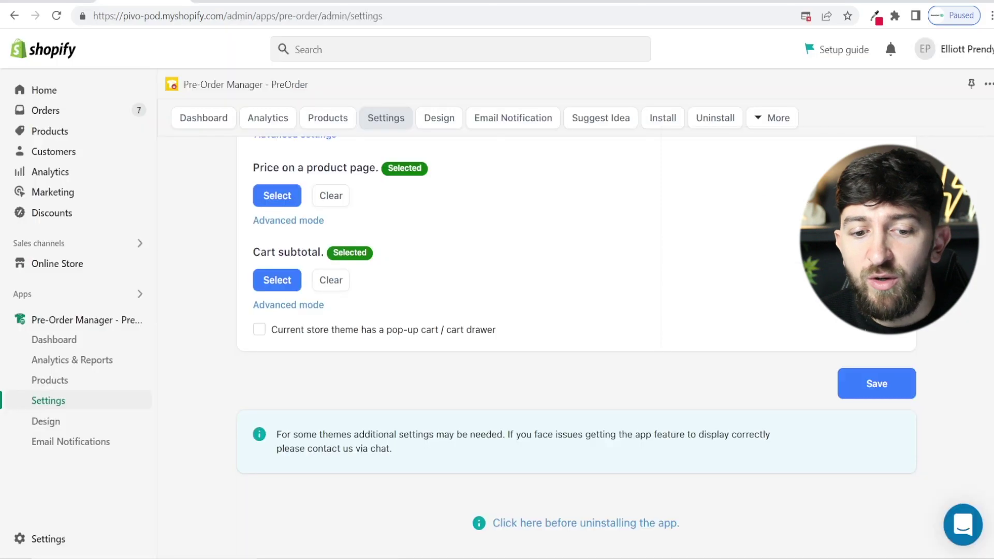
Return to the start of the app's settings and open the feature suggestion page.
scroll(539, 292, "up", 15)
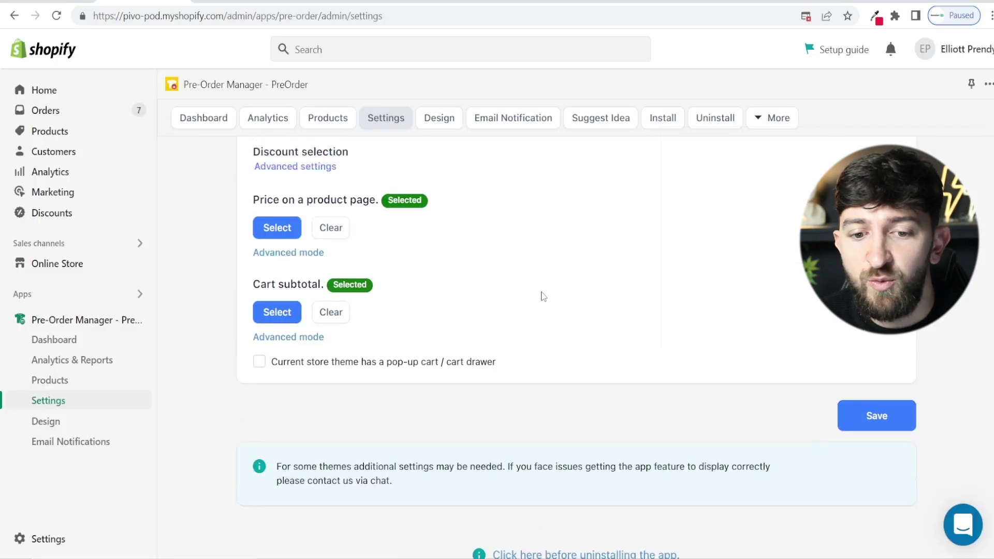
scroll(538, 292, "up", 6)
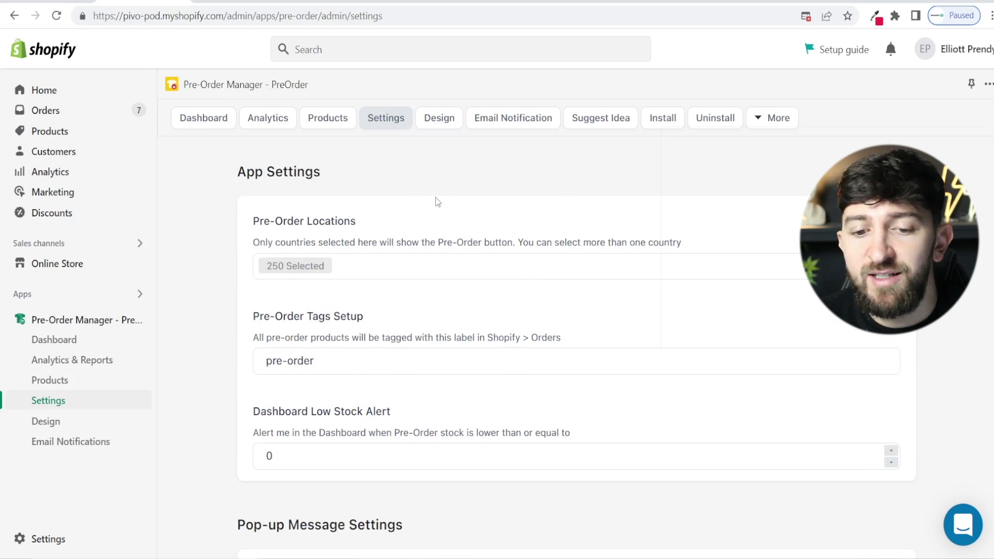
left_click(602, 120)
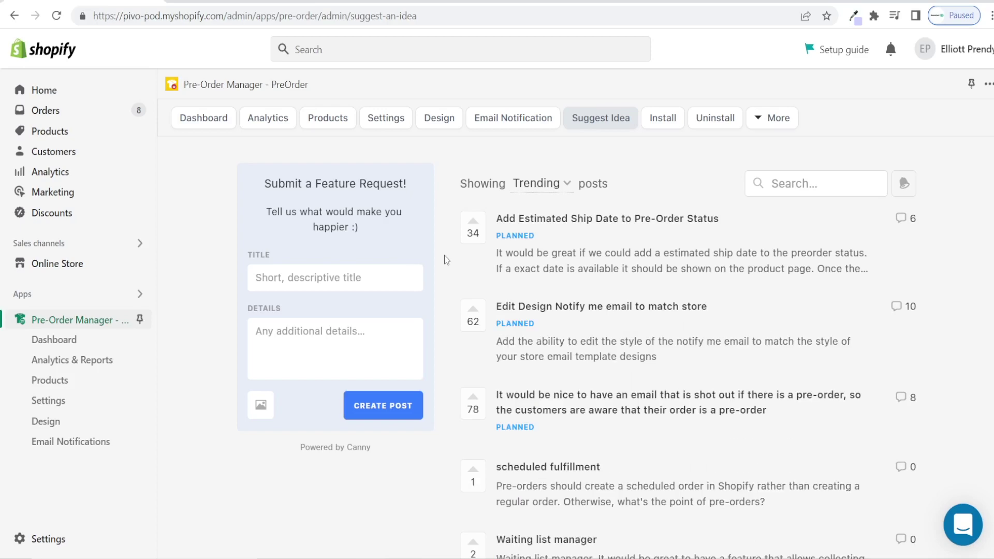
Switch to the test order's confirmation page and examine the pre-ordered Pivo Pod's label and discount.
left_click(292, 1)
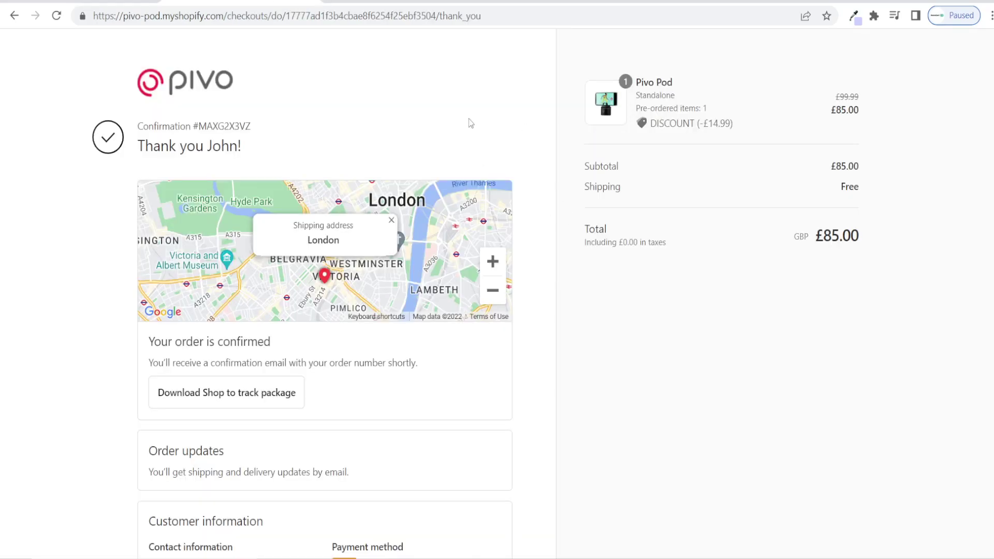
left_click_drag(638, 108, 680, 109)
left_click(615, 119)
Open the pre-order tagged order in the Shopify orders list, view its item fulfilment form and return to the list.
left_click(409, 1)
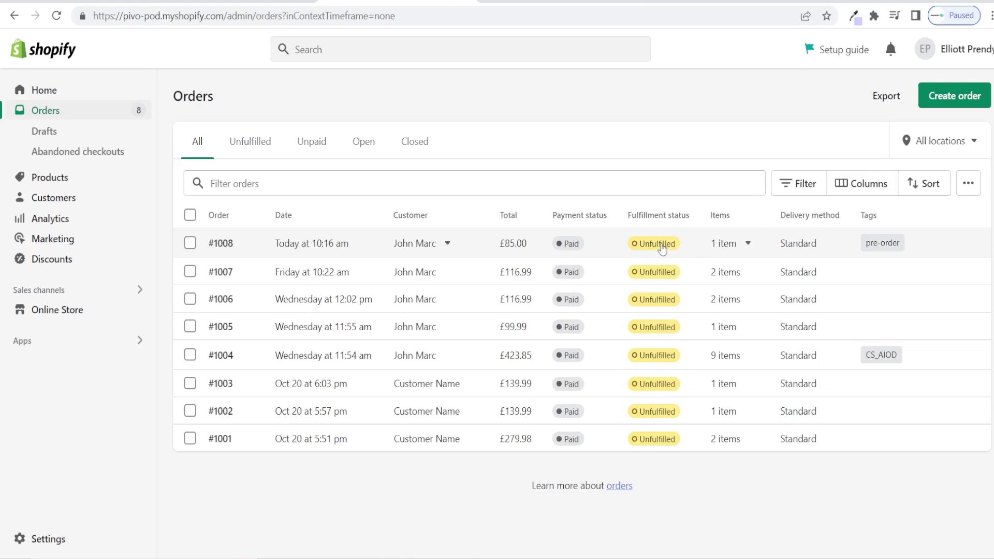
left_click(779, 247)
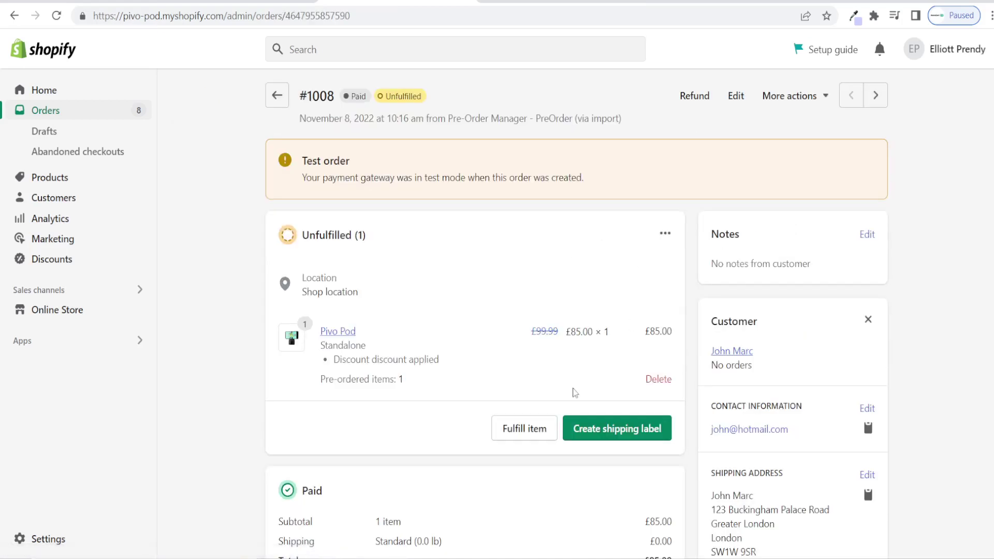
left_click(537, 427)
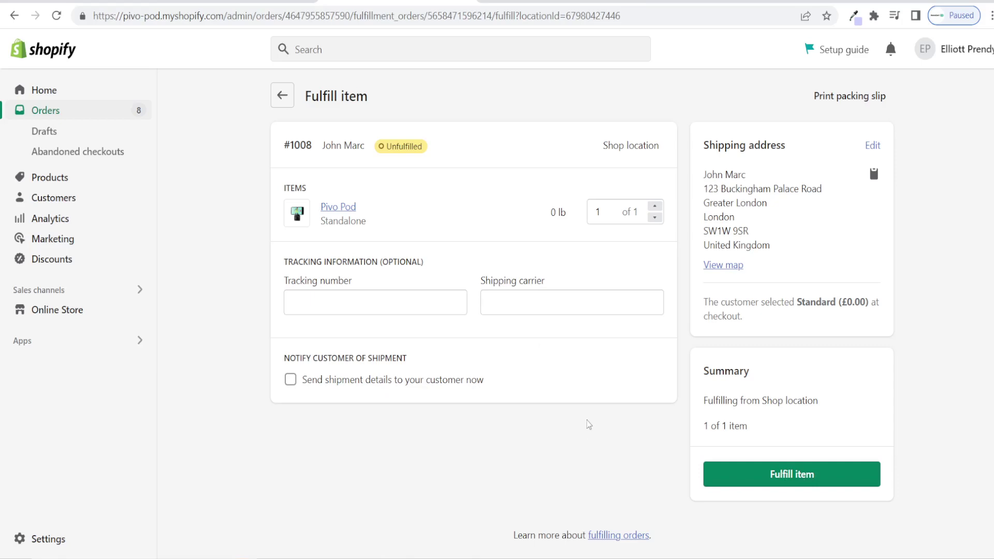
left_click(83, 120)
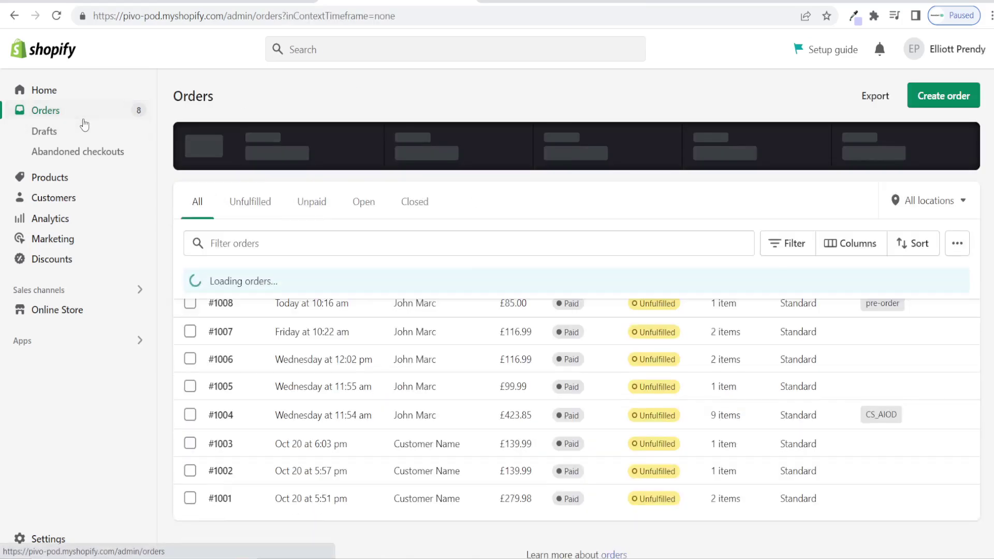